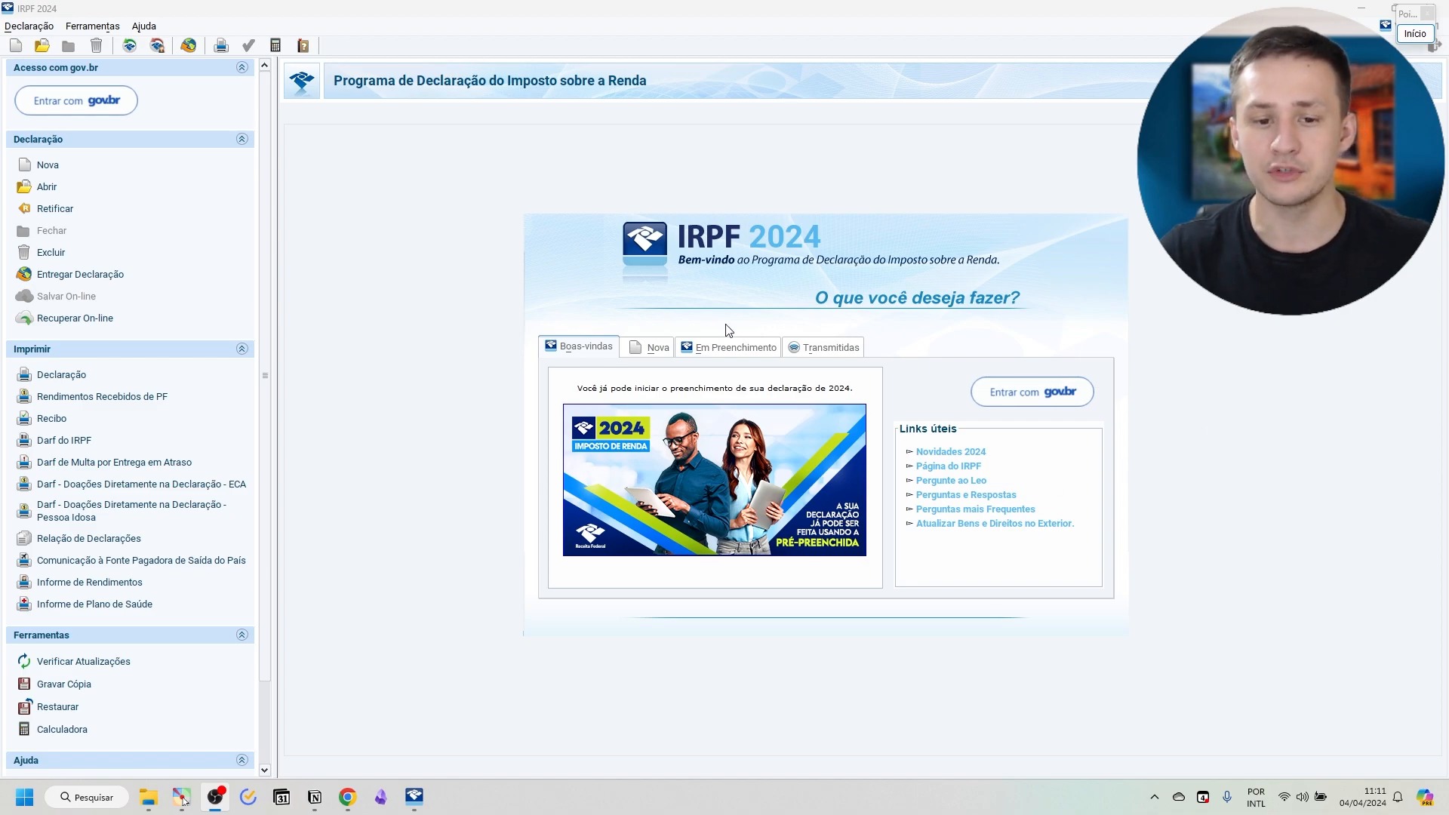
Open the declaration that is in progress and start a new entry in Bens e Direitos.
{"action": "left_click", "coordinate": [641, 357]}
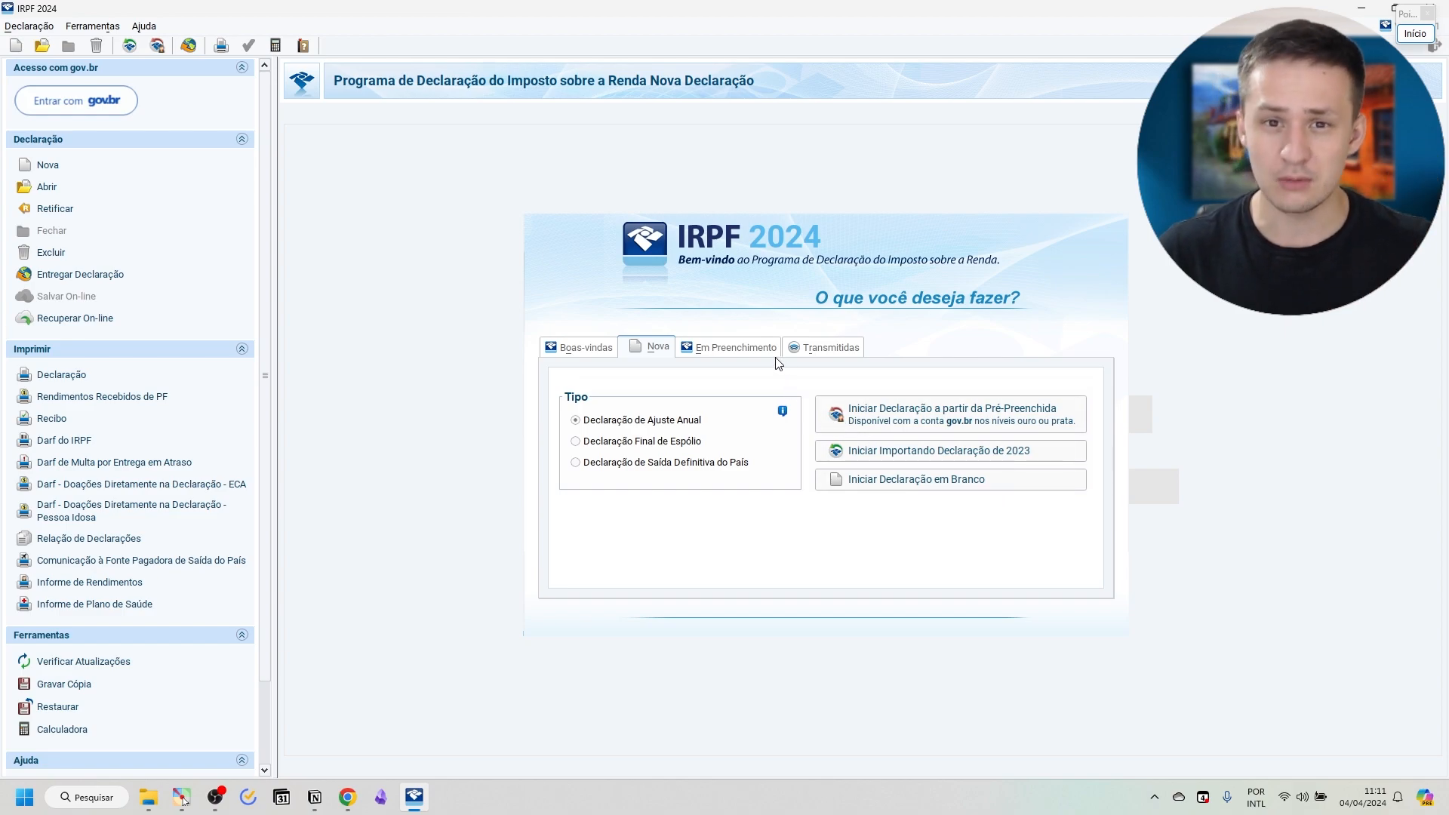
{"action": "left_click", "coordinate": [693, 345]}
{"action": "double_click", "coordinate": [618, 423]}
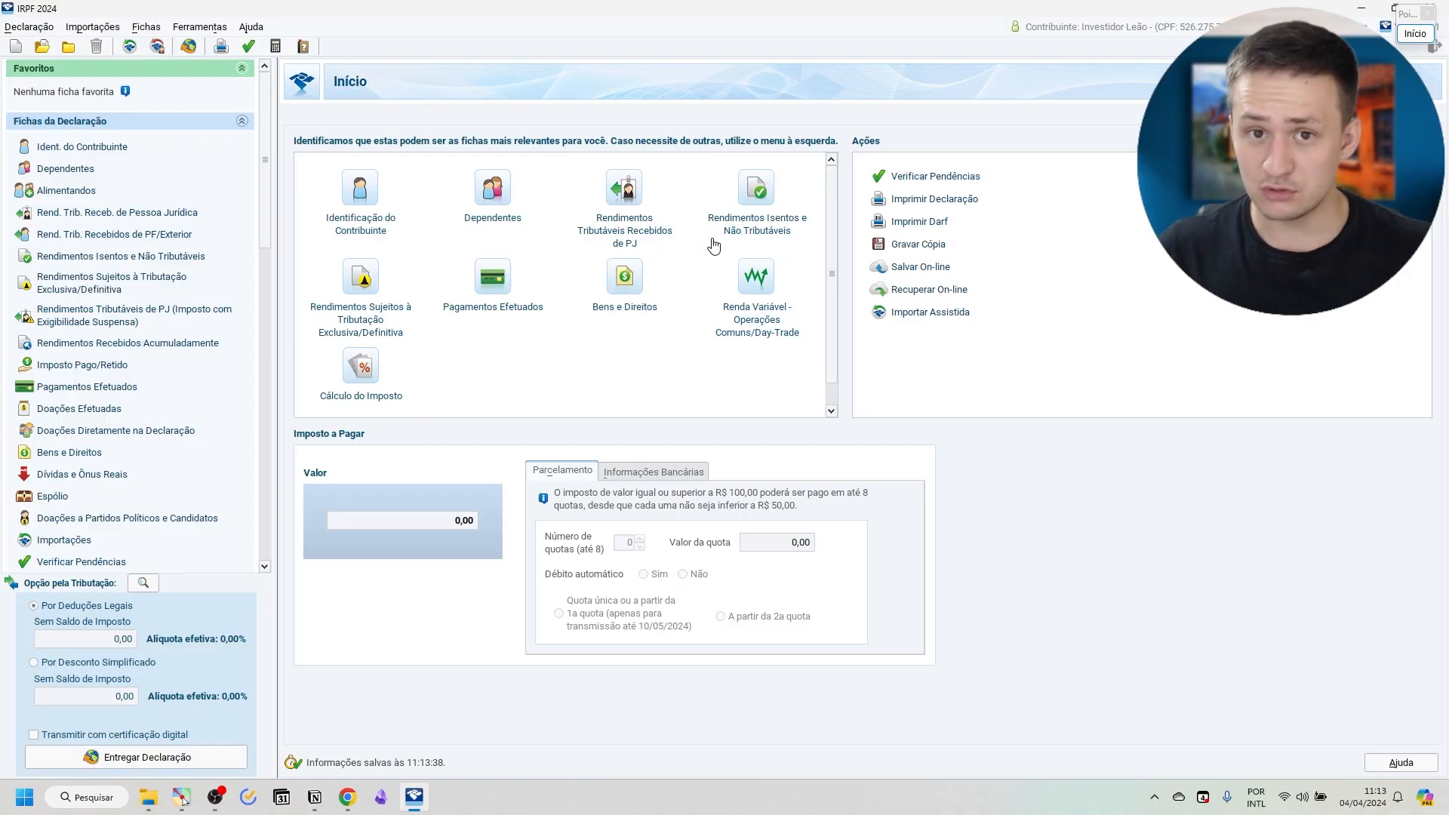
{"action": "left_click", "coordinate": [50, 451]}
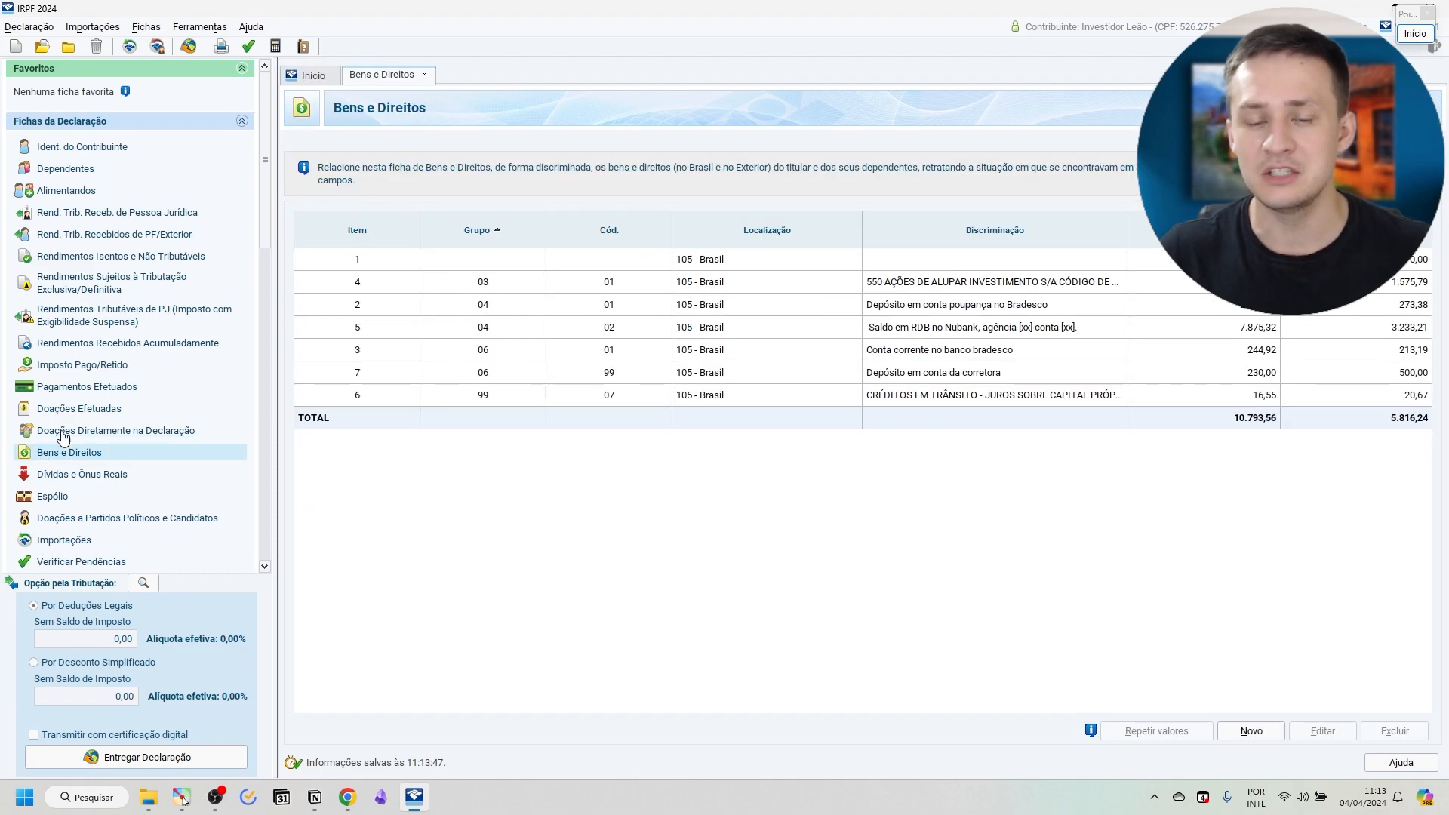
{"action": "left_click", "coordinate": [1272, 730]}
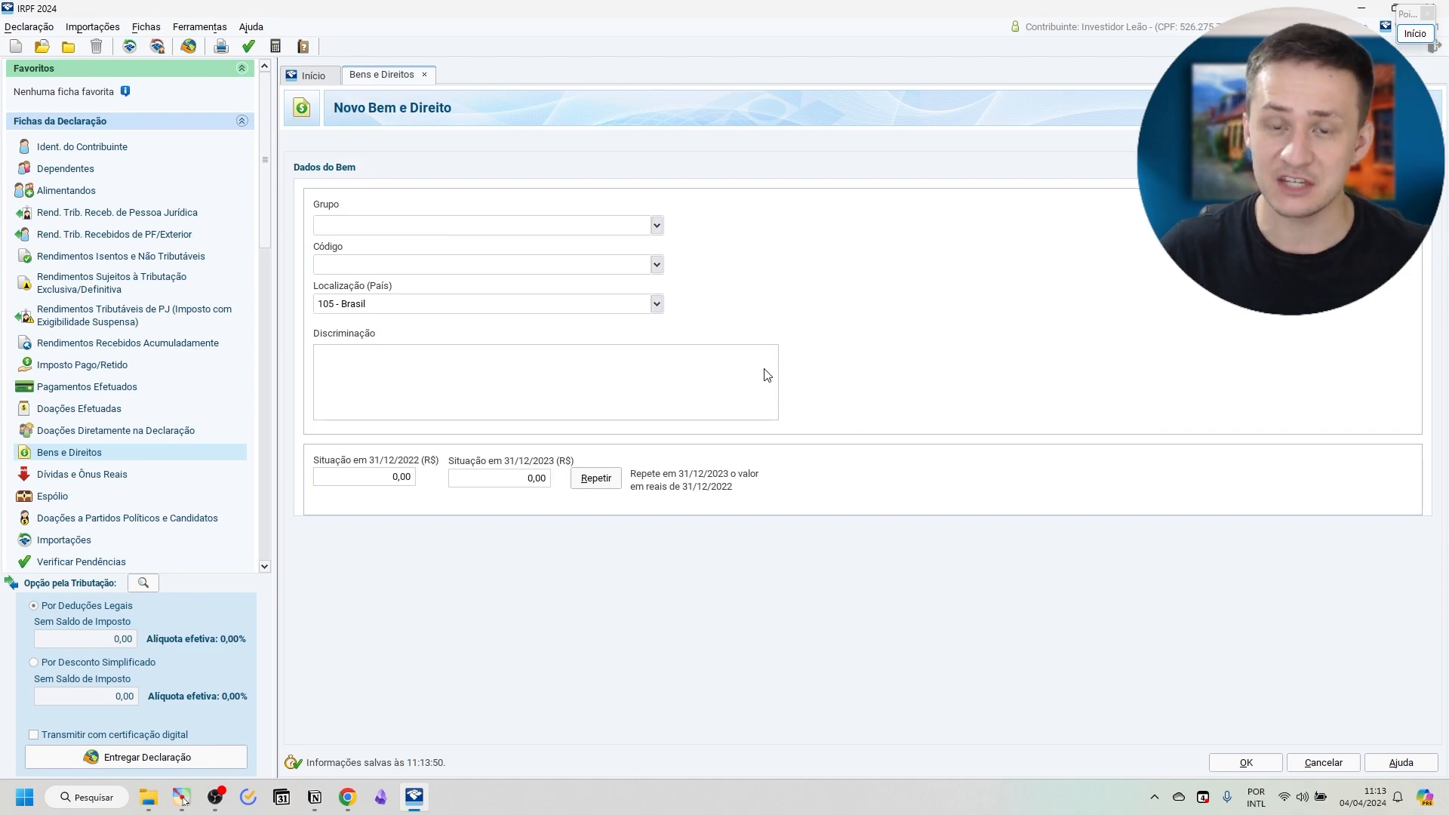
Classify the new asset under group 07 - Fundos with code 03 - Fundos de Investimento Imobiliário (FII).
{"action": "left_click", "coordinate": [655, 225]}
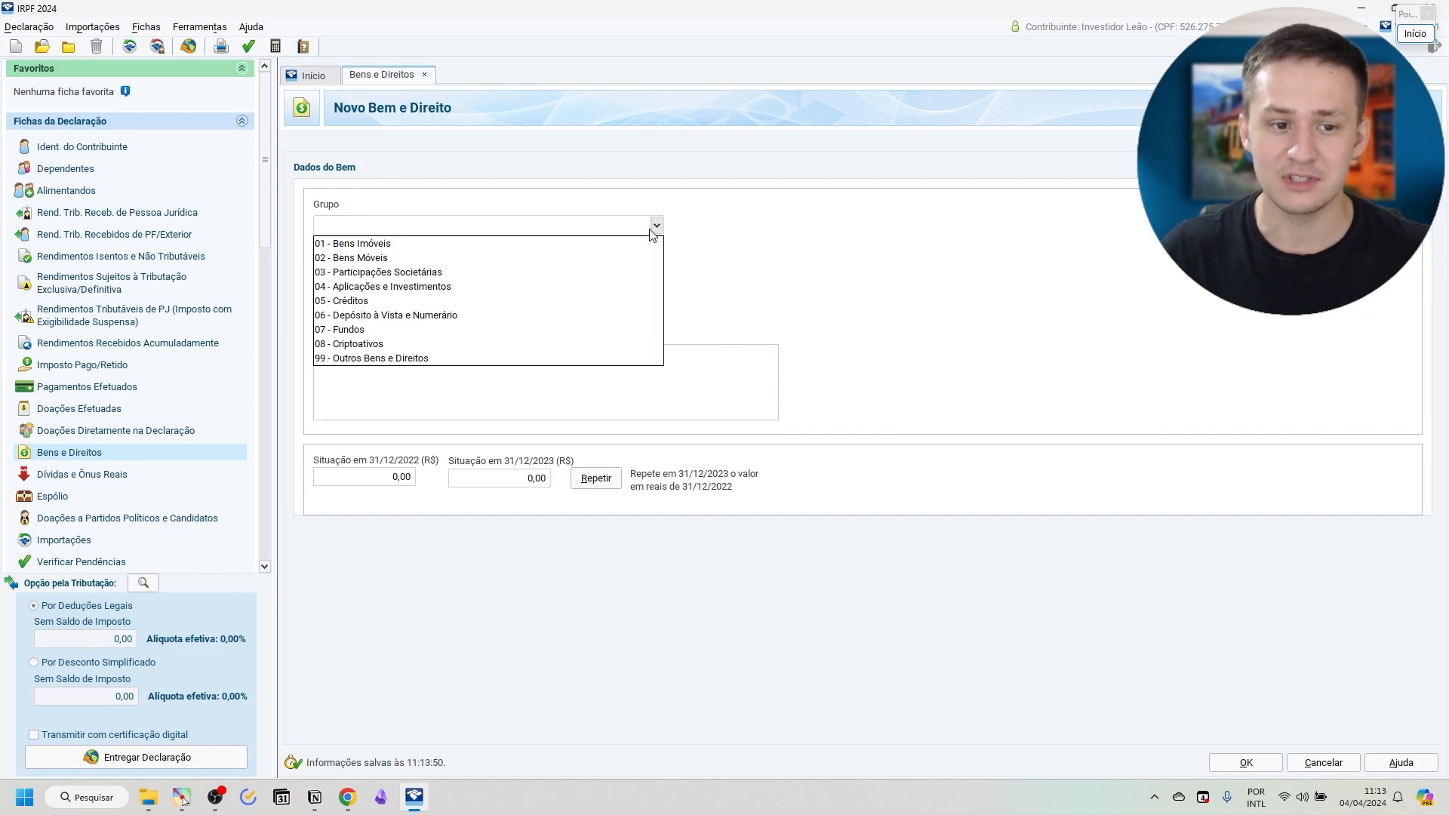
{"action": "left_click", "coordinate": [342, 330]}
{"action": "left_click", "coordinate": [656, 264]}
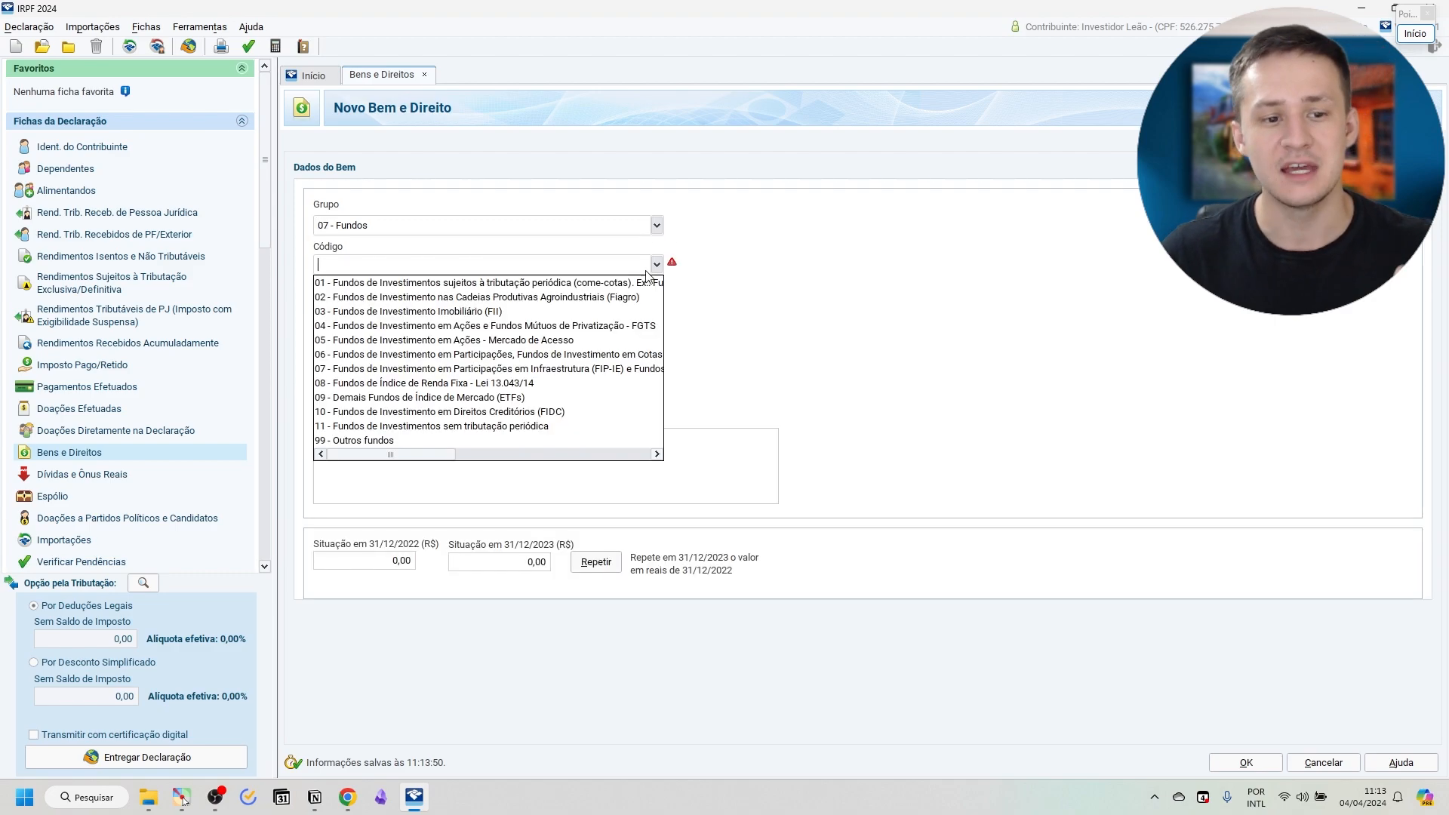
{"action": "left_click", "coordinate": [456, 312]}
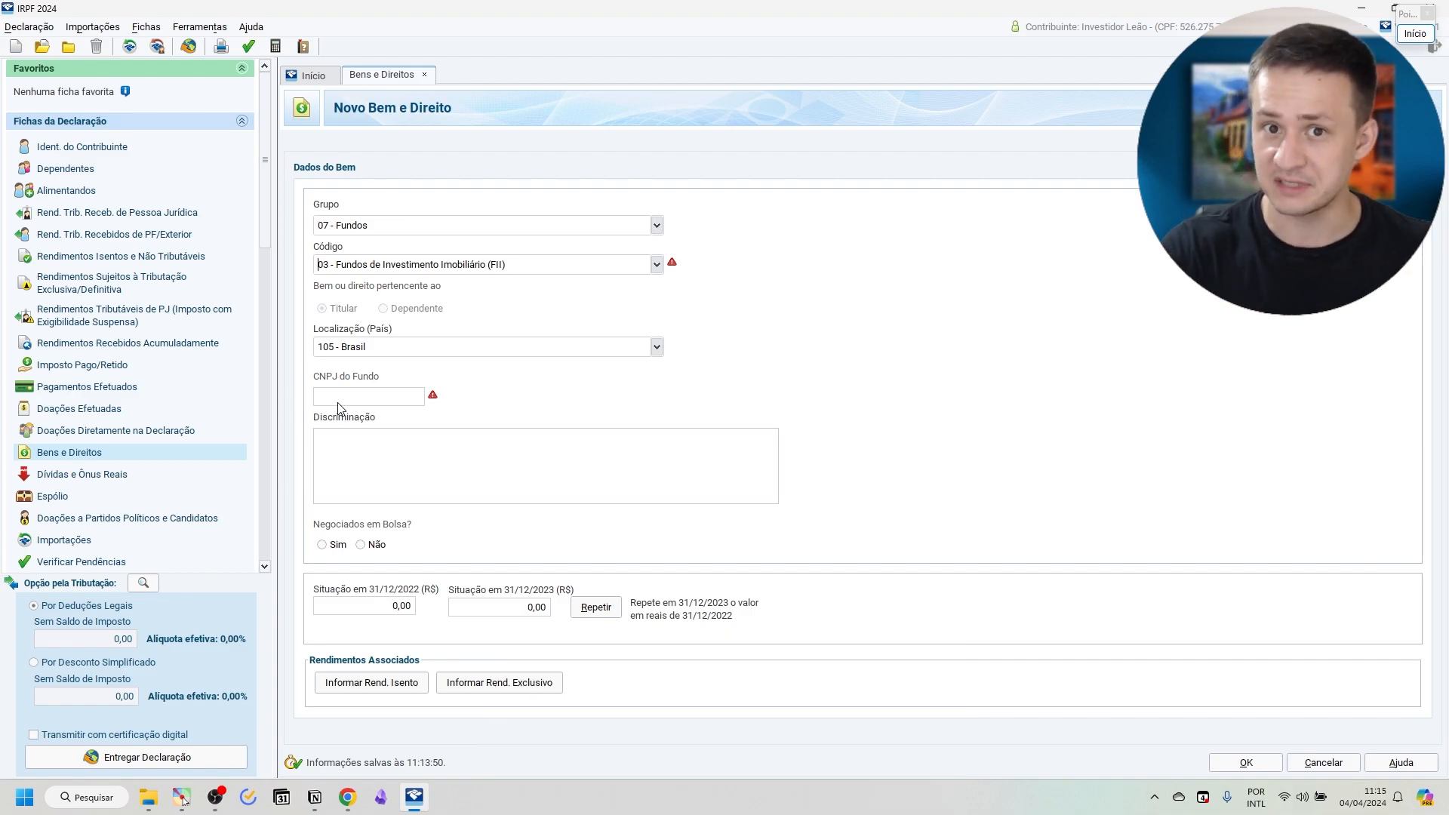
Switch to the browser, open the Status Invest site and bring up the page of the fund VGIP11.
{"action": "key", "text": "alt+Tab"}
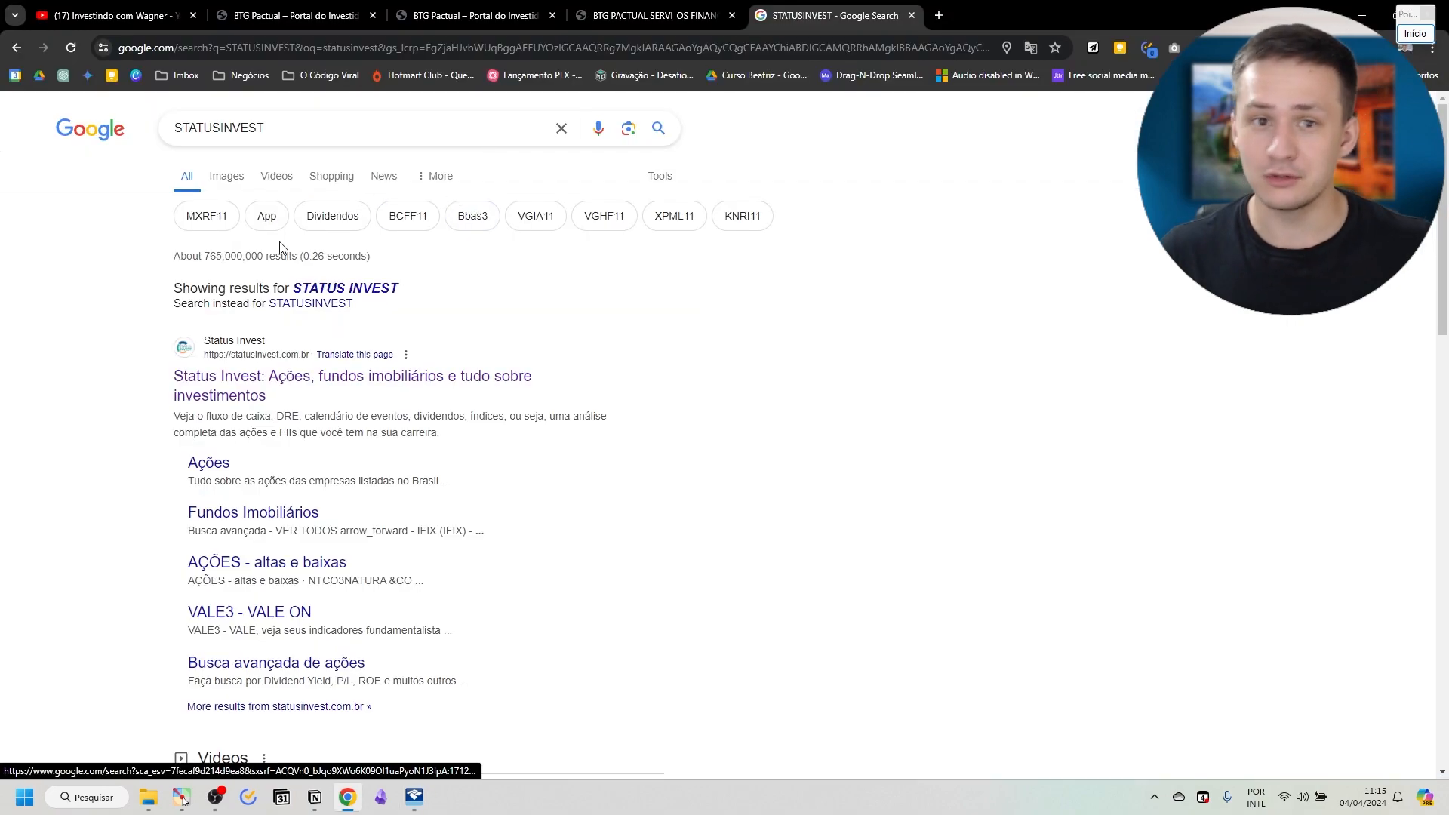
{"action": "left_click", "coordinate": [216, 371]}
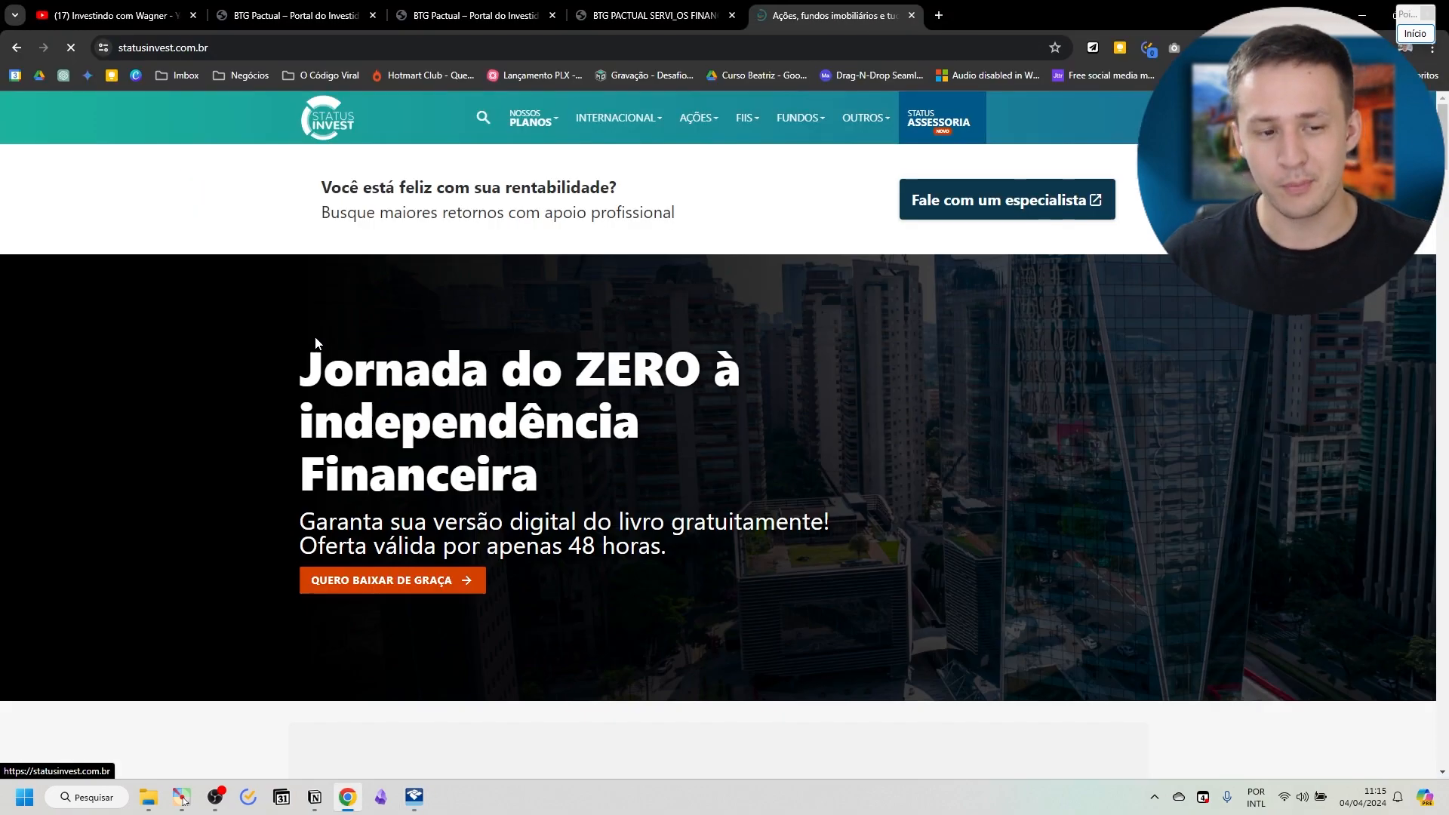
{"action": "left_click", "coordinate": [473, 123]}
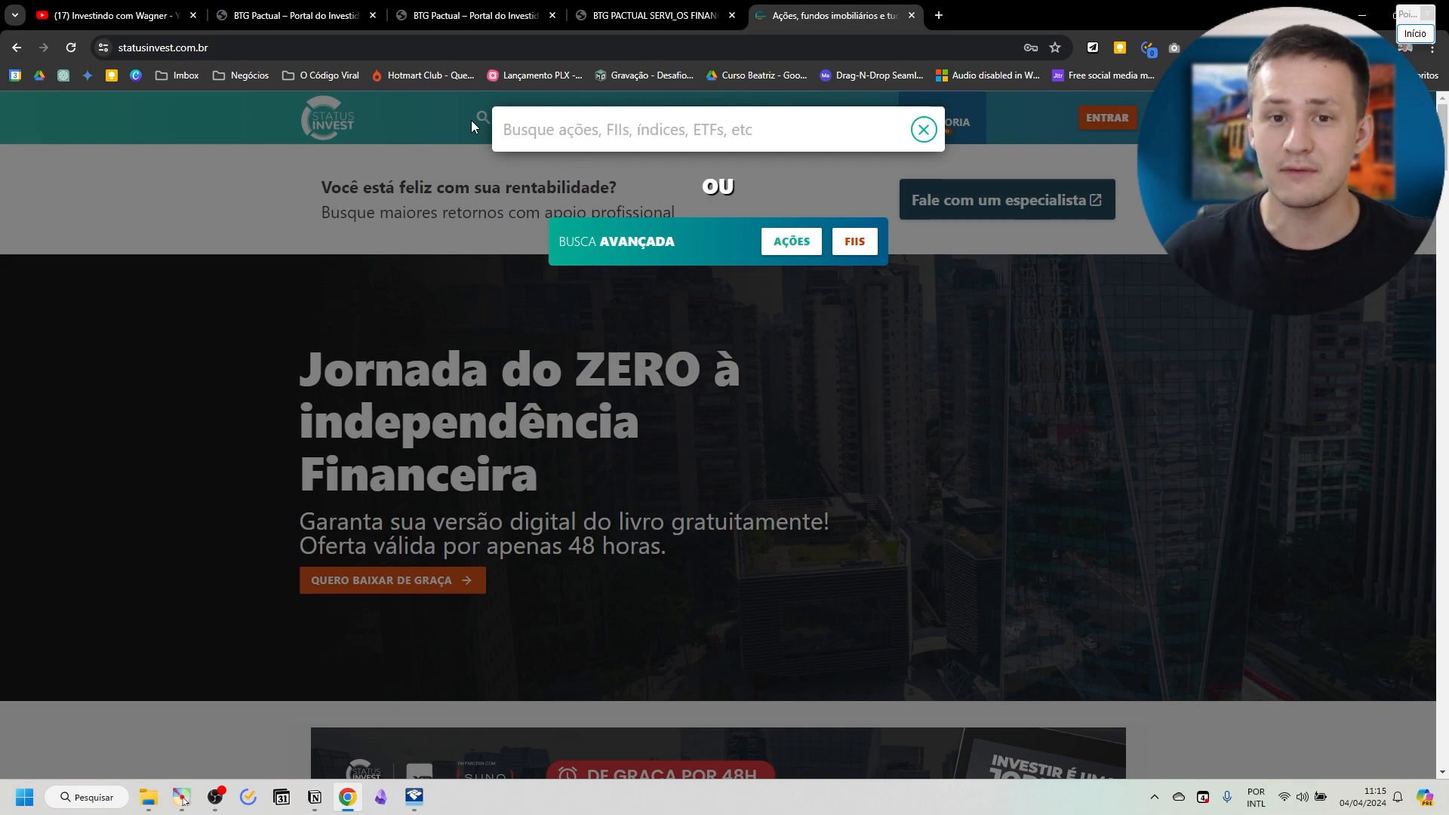
{"action": "type", "text": "vgip11"}
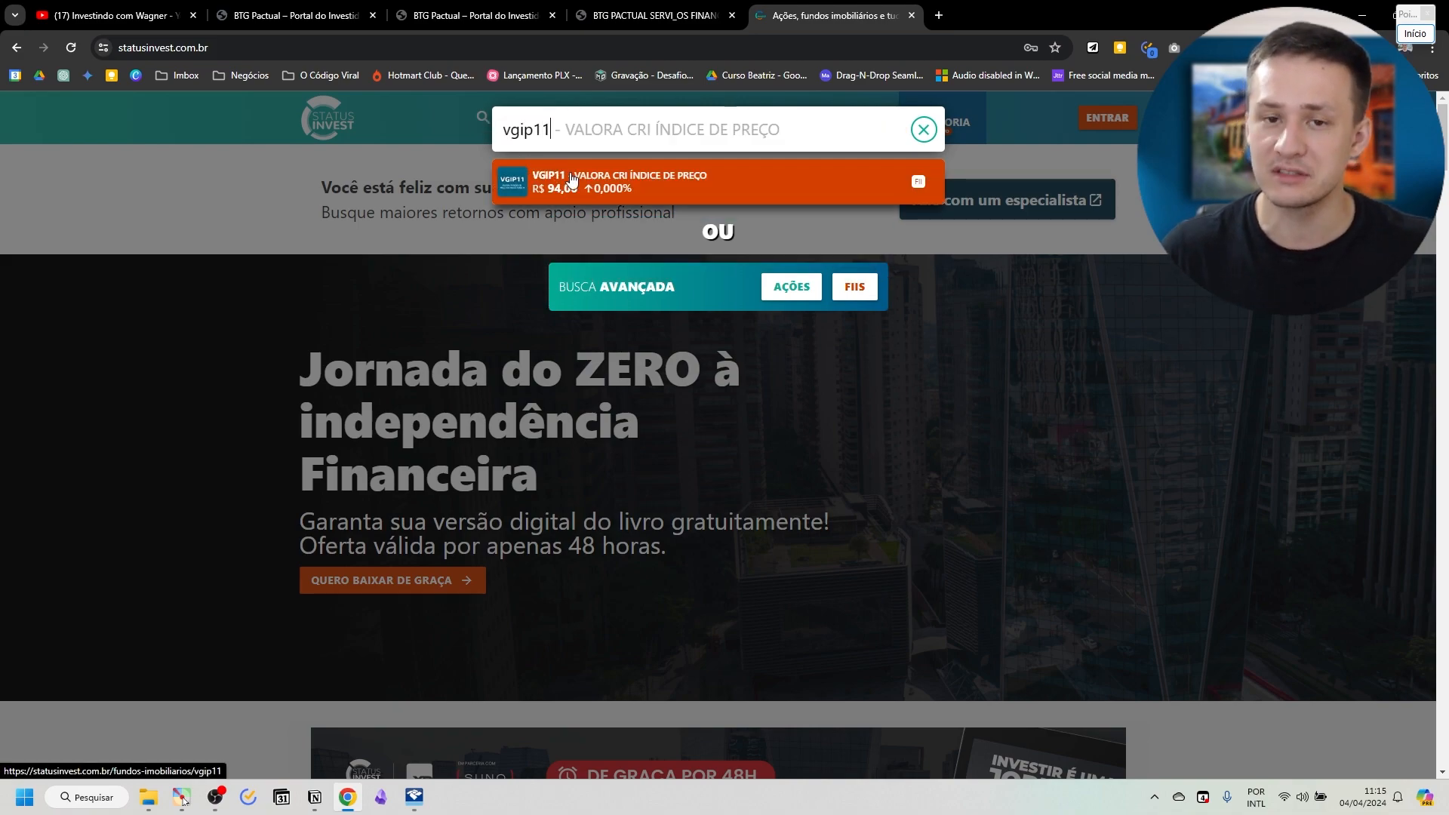
{"action": "left_click", "coordinate": [584, 194]}
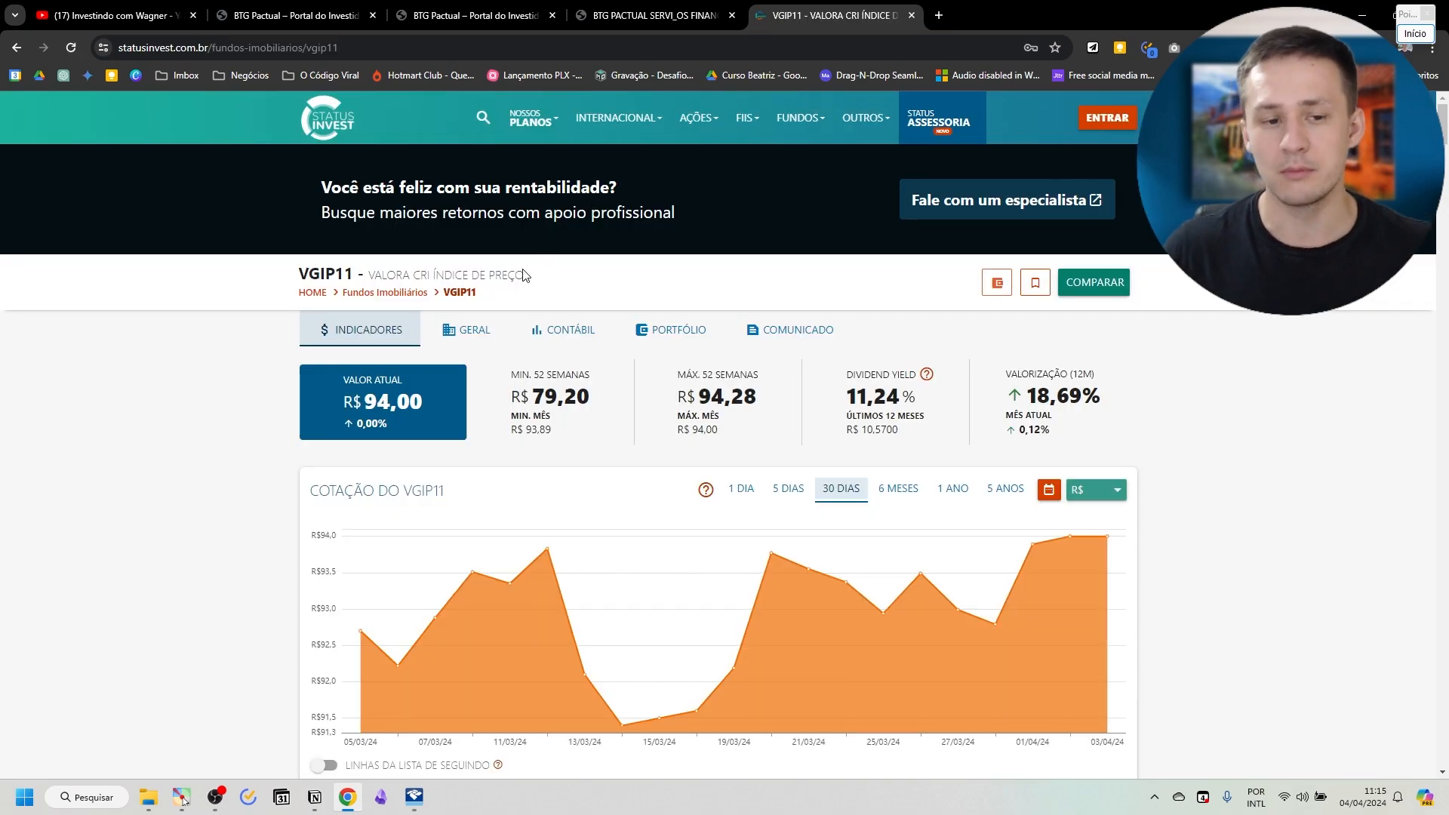
Copy the fund's CNPJ from its general information on Status Invest into the CNPJ do Fundo field in IRPF 2024.
{"action": "left_click", "coordinate": [464, 333]}
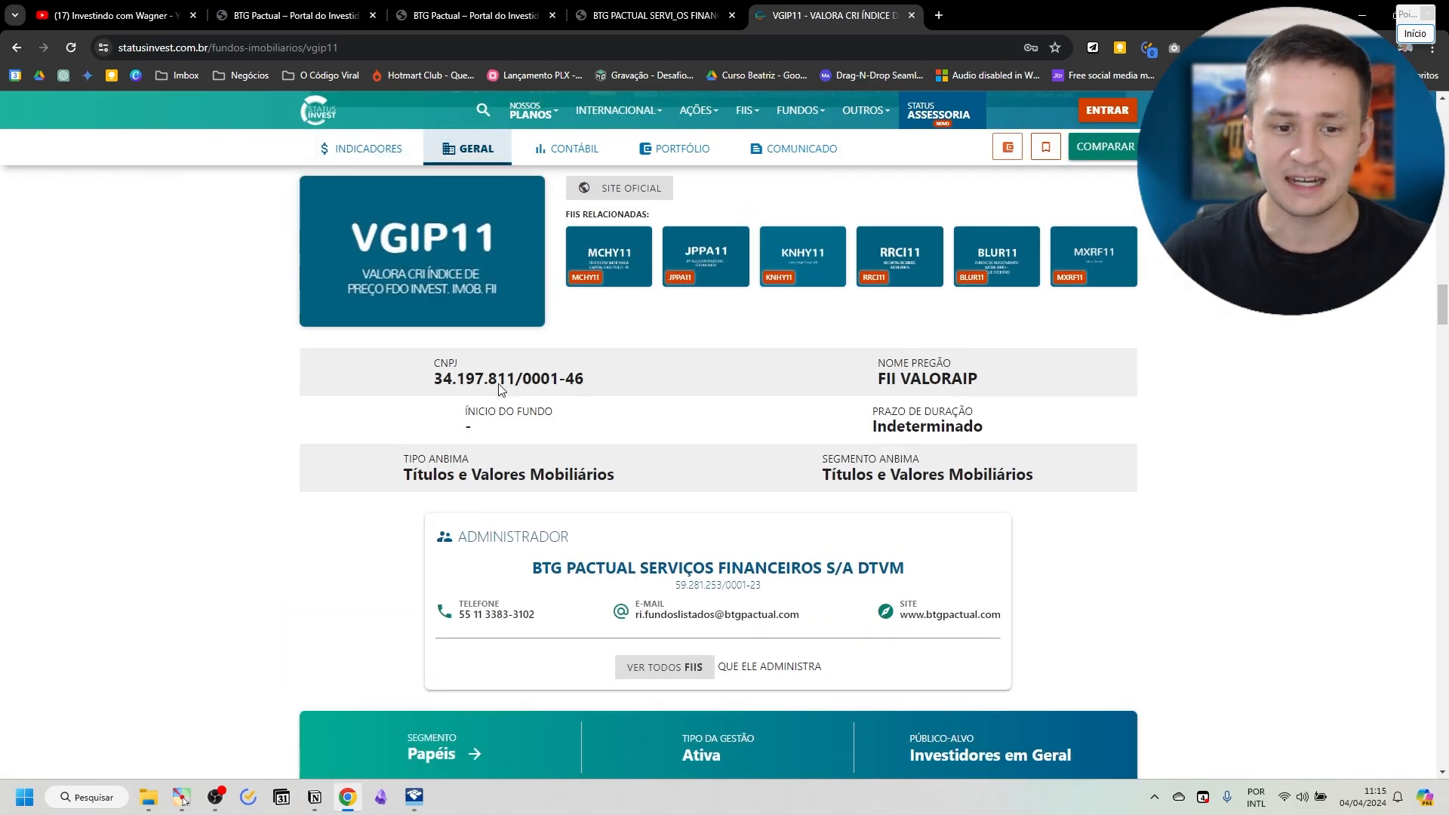
{"action": "left_click_drag", "start_coordinate": [435, 379], "coordinate": [588, 387]}
{"action": "key", "text": "ctrl+c"}
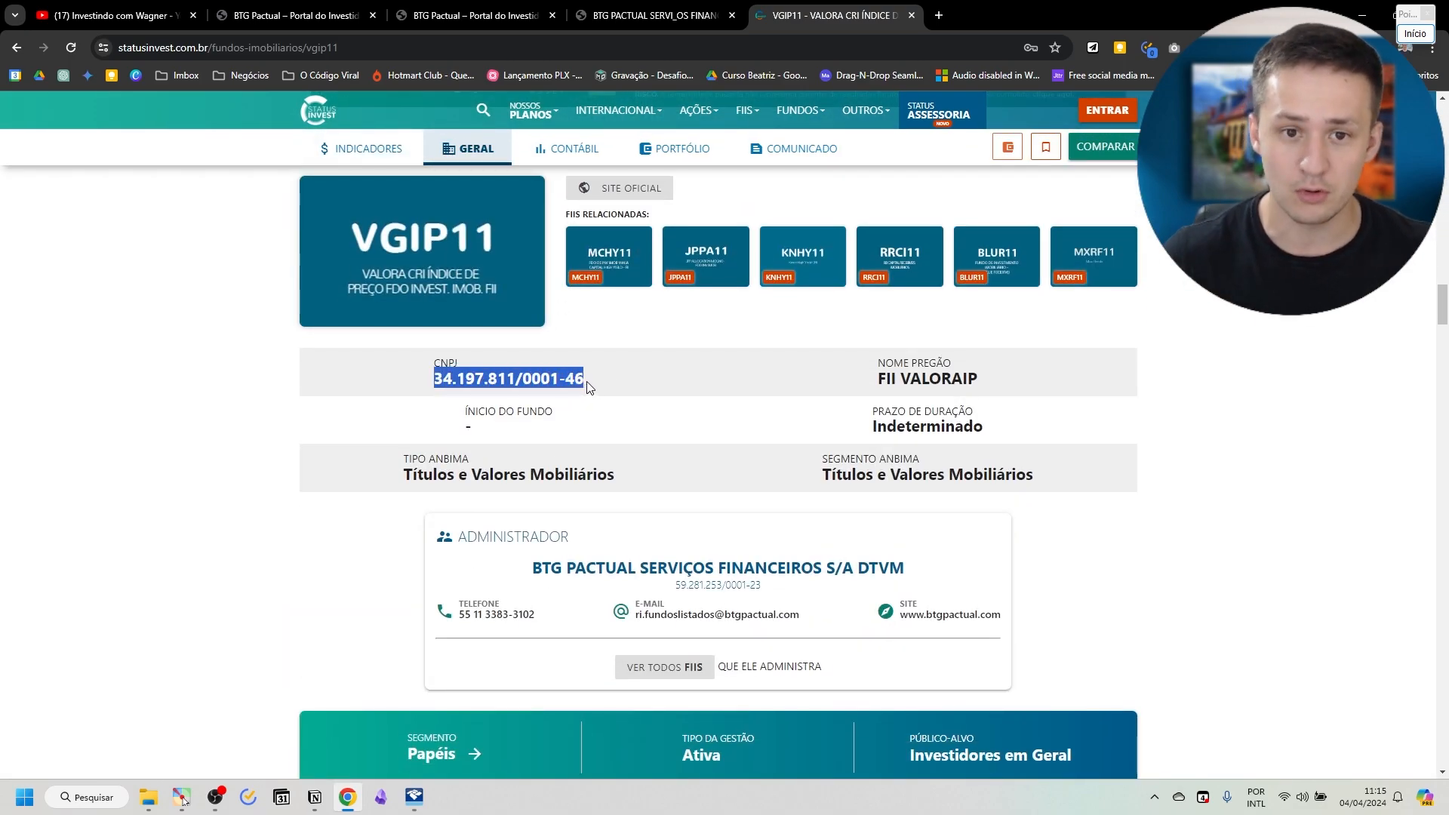
{"action": "key", "text": "alt+Tab"}
{"action": "left_click", "coordinate": [402, 400]}
{"action": "key", "text": "ctrl+v"}
{"action": "key", "text": "Tab"}
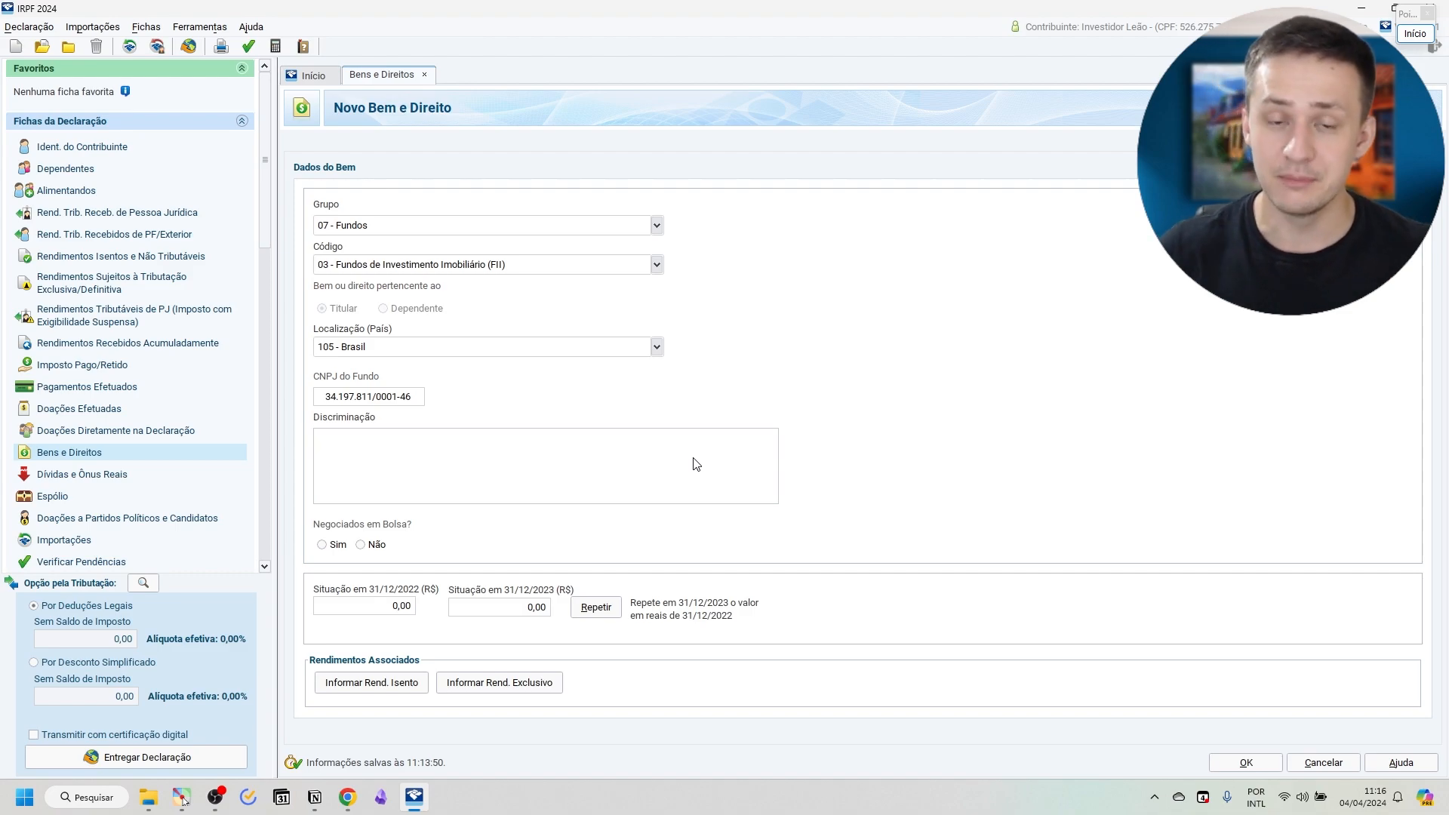
Fill in the Discriminação from the clipboard history with "100 COTAS DO FII VALORA CRI INDICE DE PRECO PRINCIPAL 'VGIP11'. CUSTO TOTAL DE R$9030,14".
{"action": "key", "text": "super+v"}
{"action": "scroll", "coordinate": [585, 481], "scroll_direction": "down", "scroll_amount": 3}
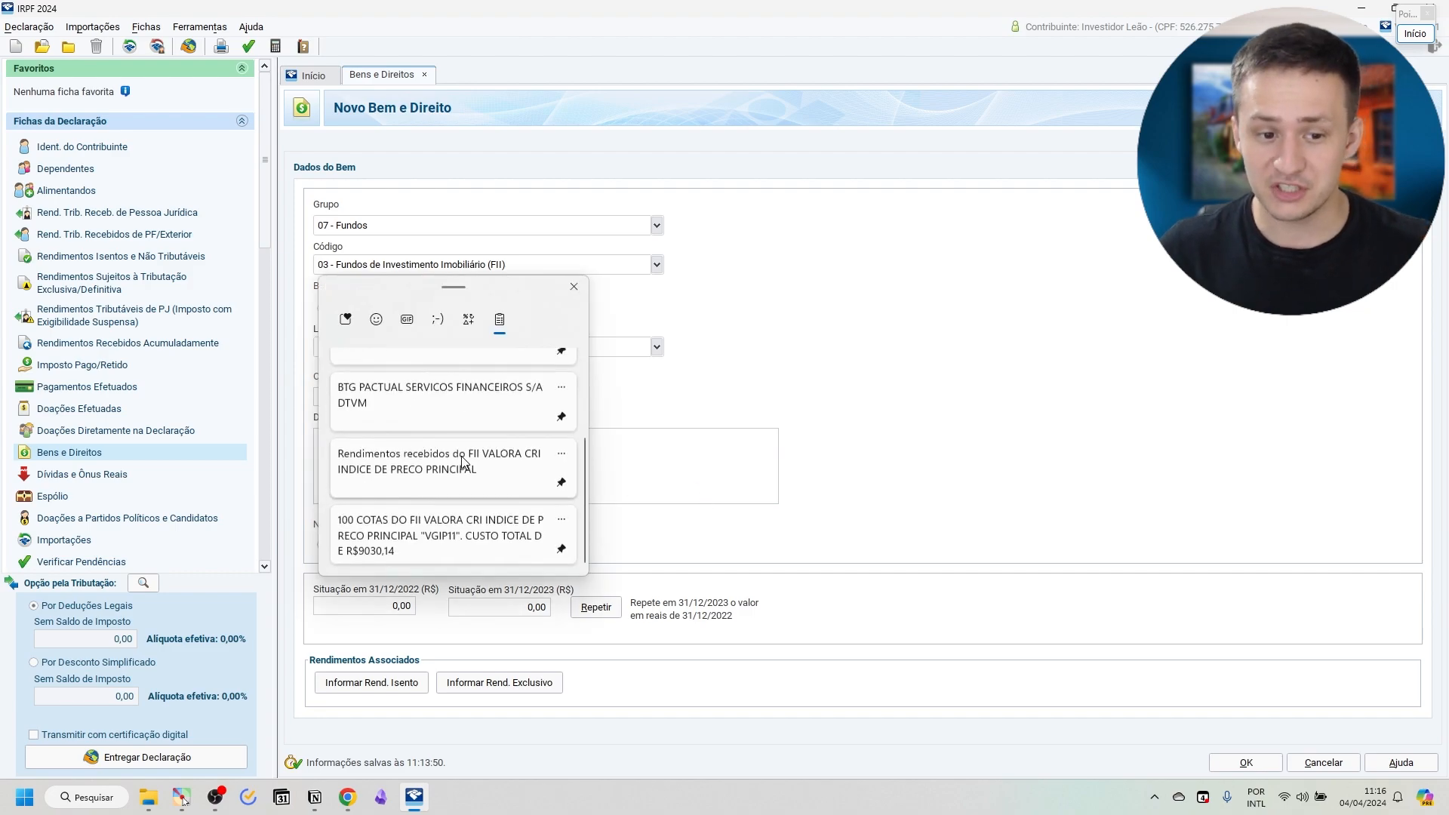
{"action": "left_click", "coordinate": [426, 549]}
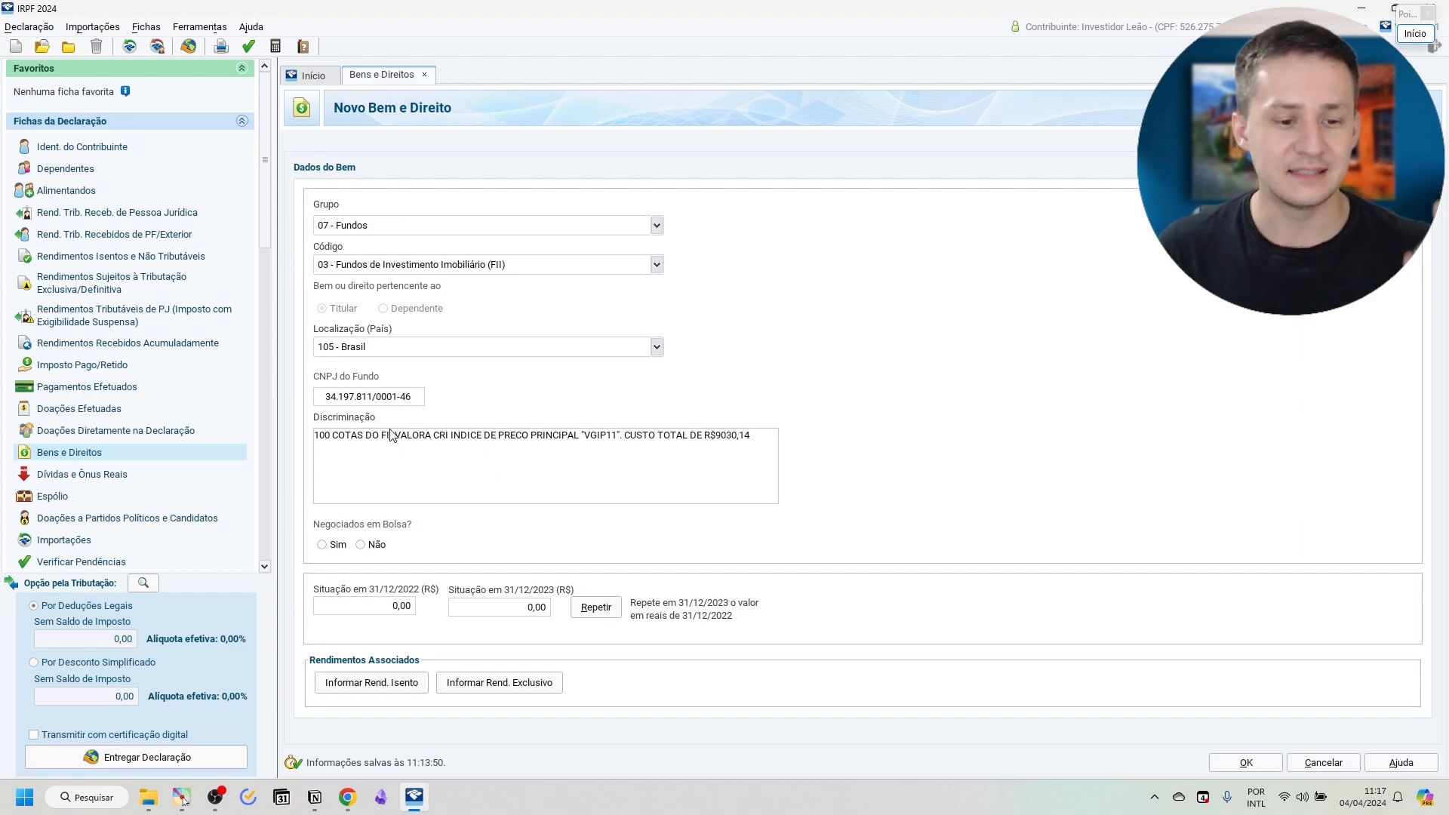
{"action": "mouse_move", "coordinate": [314, 437]}
{"action": "left_mouse_down"}
{"action": "mouse_move", "coordinate": [330, 438]}
{"action": "mouse_move", "coordinate": [307, 437]}
{"action": "left_mouse_up"}
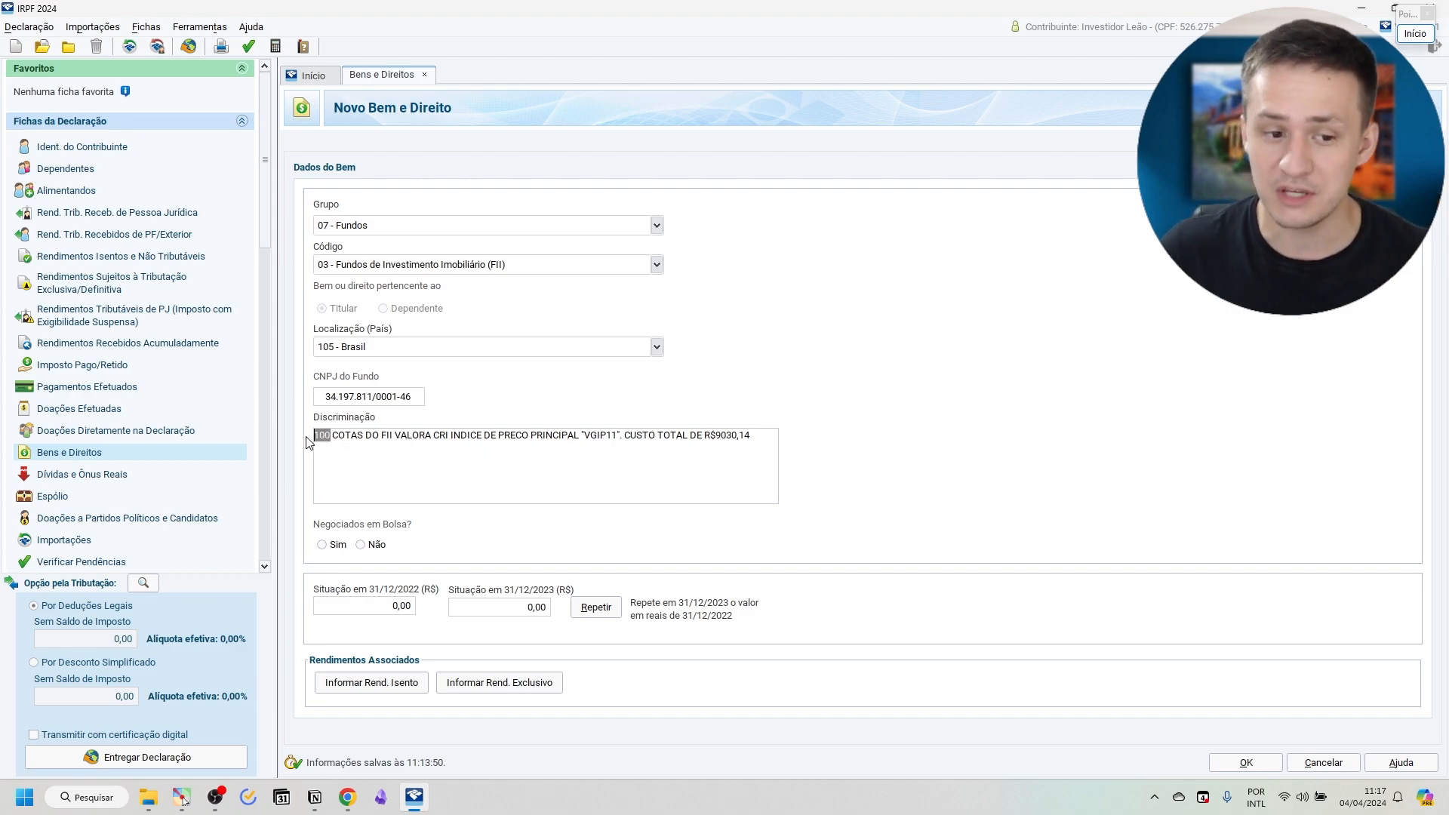
{"action": "left_click", "coordinate": [360, 440]}
{"action": "left_click_drag", "start_coordinate": [381, 438], "coordinate": [580, 446]}
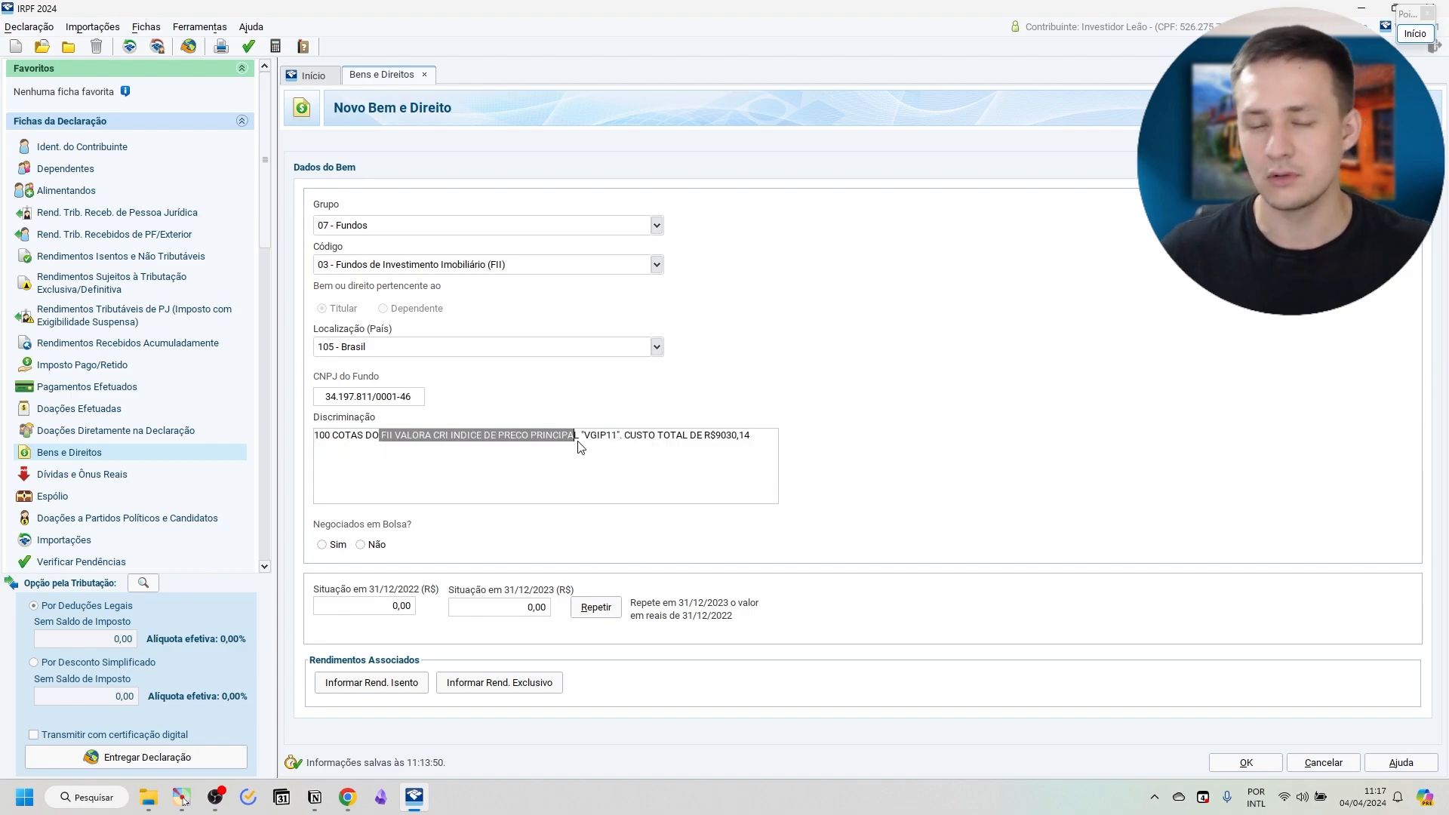
{"action": "double_click", "coordinate": [606, 441]}
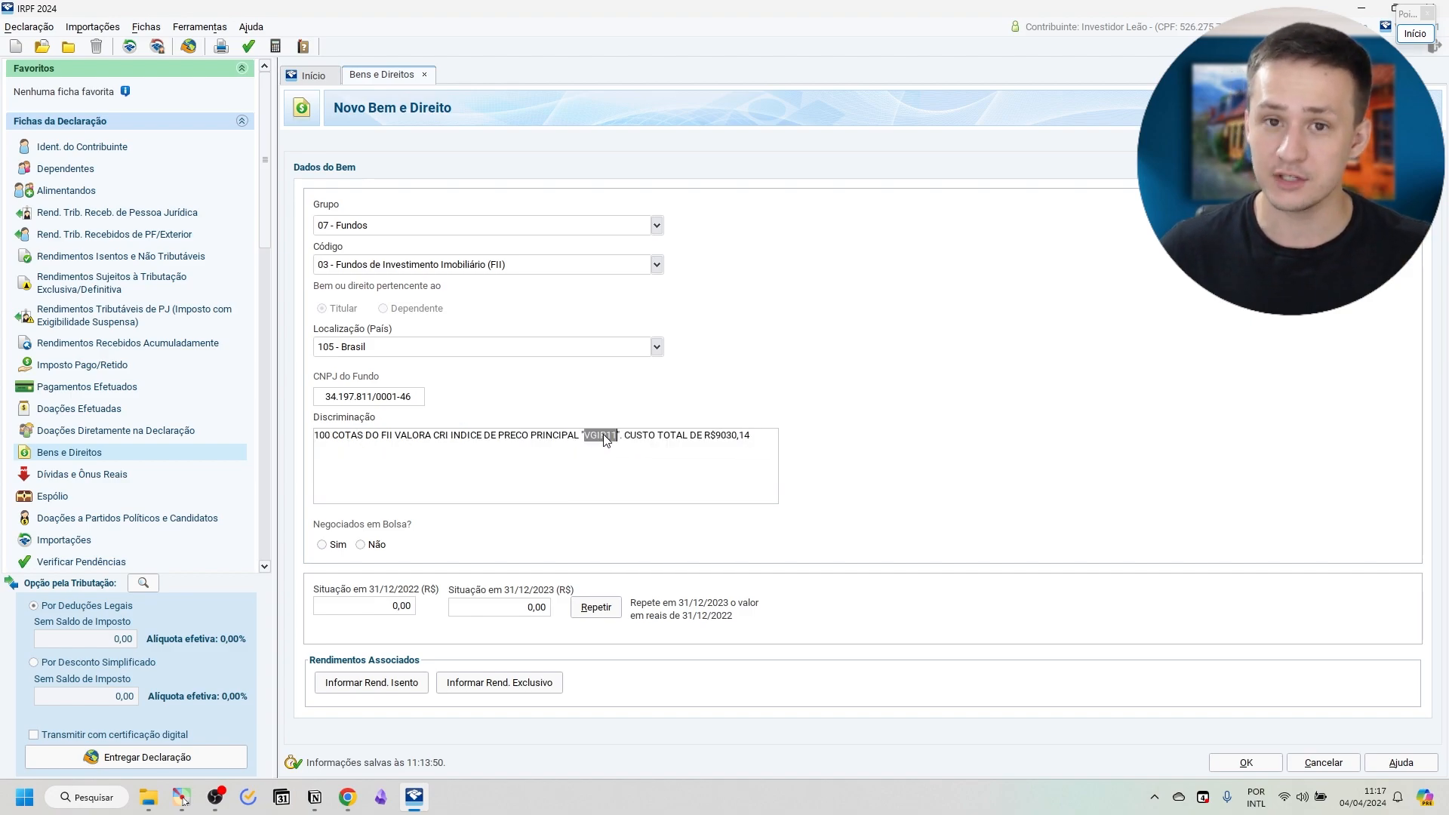
{"action": "left_click_drag", "start_coordinate": [625, 439], "coordinate": [751, 440]}
{"action": "left_click", "coordinate": [729, 441]}
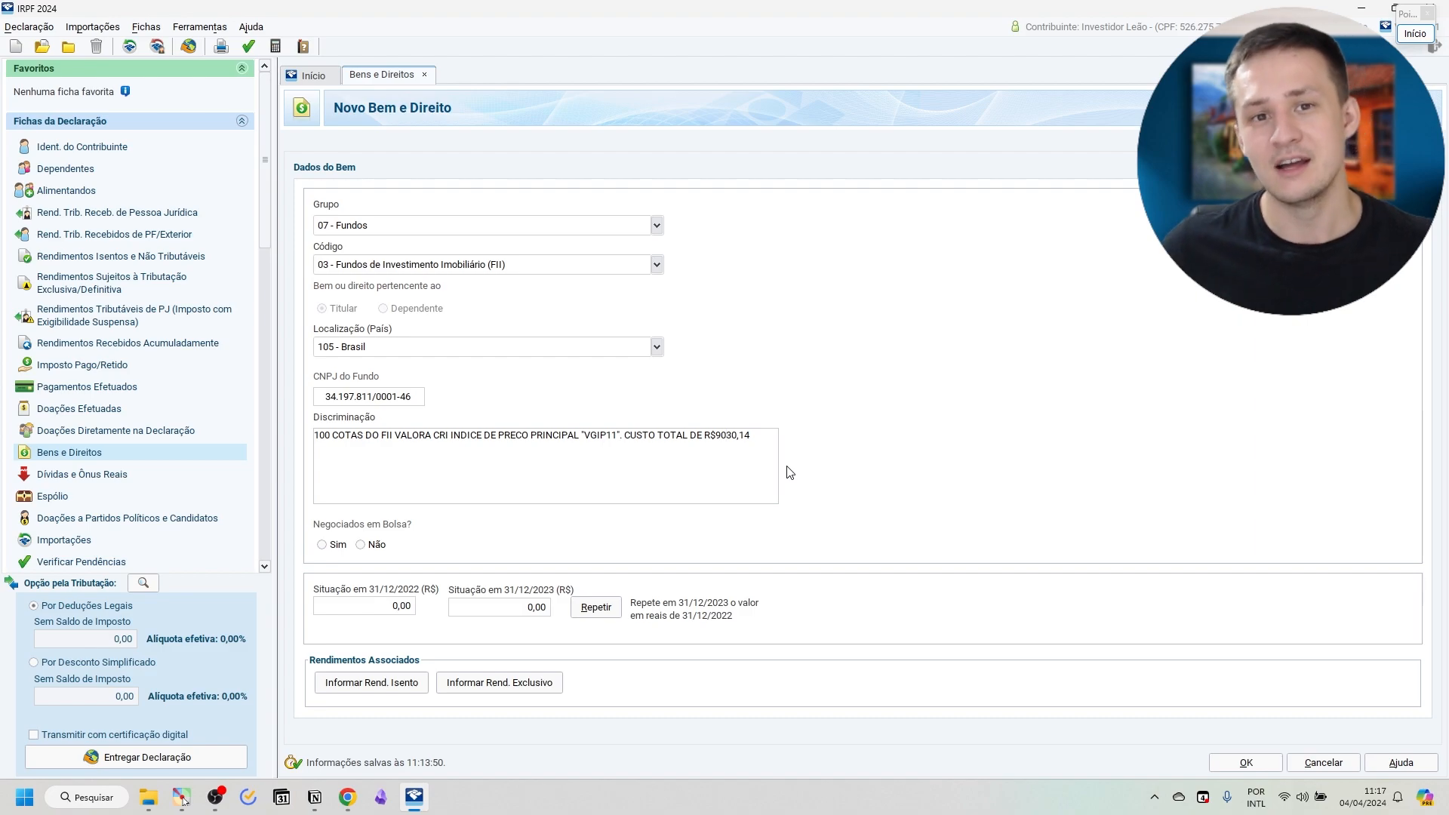
Mark the fund as traded on the stock exchange and enter VGIP11 as its trading code.
{"action": "left_click", "coordinate": [322, 545]}
{"action": "left_click", "coordinate": [514, 546]}
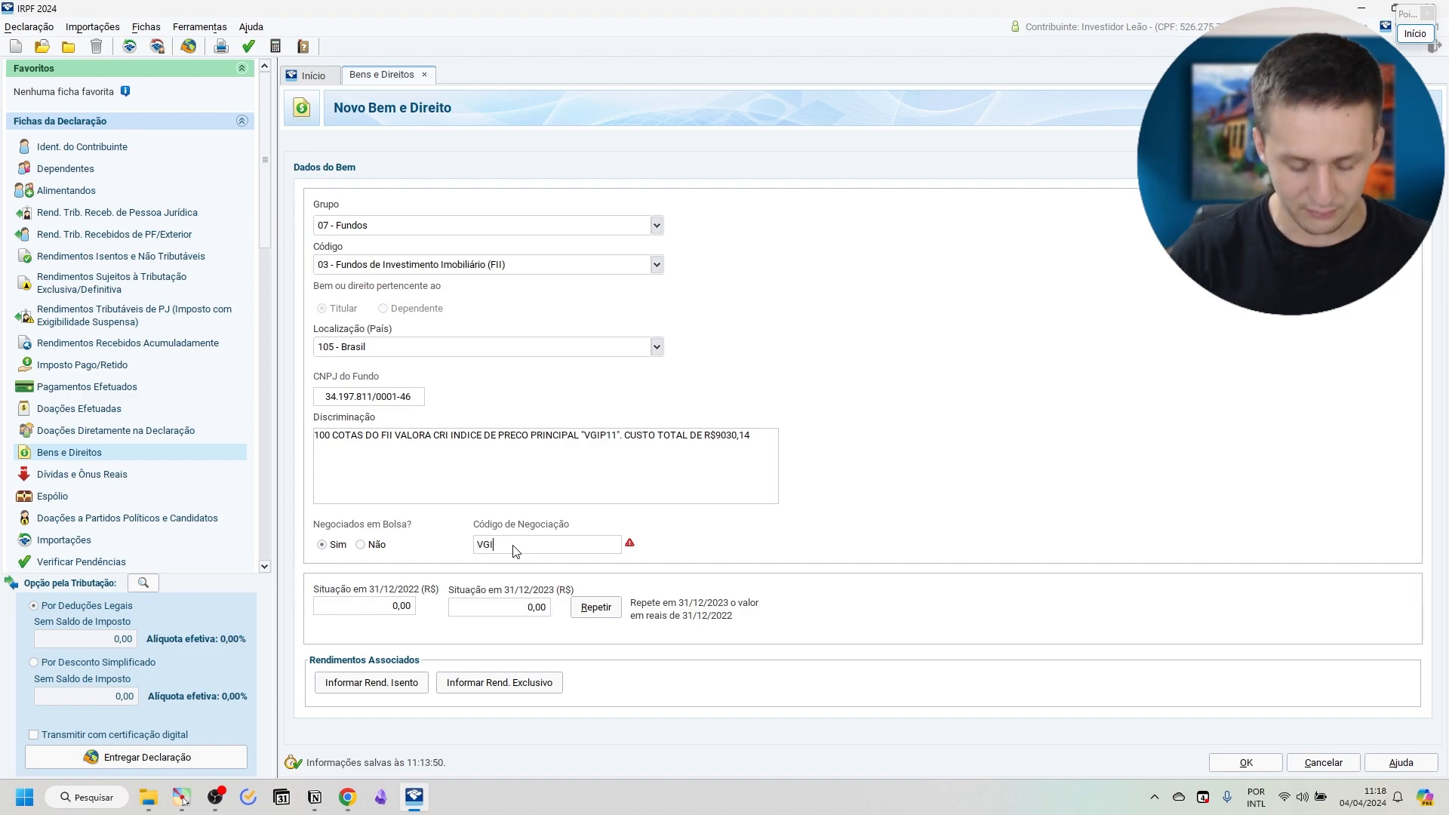
{"action": "type", "text": "VGIP11"}
{"action": "key", "text": "Tab"}
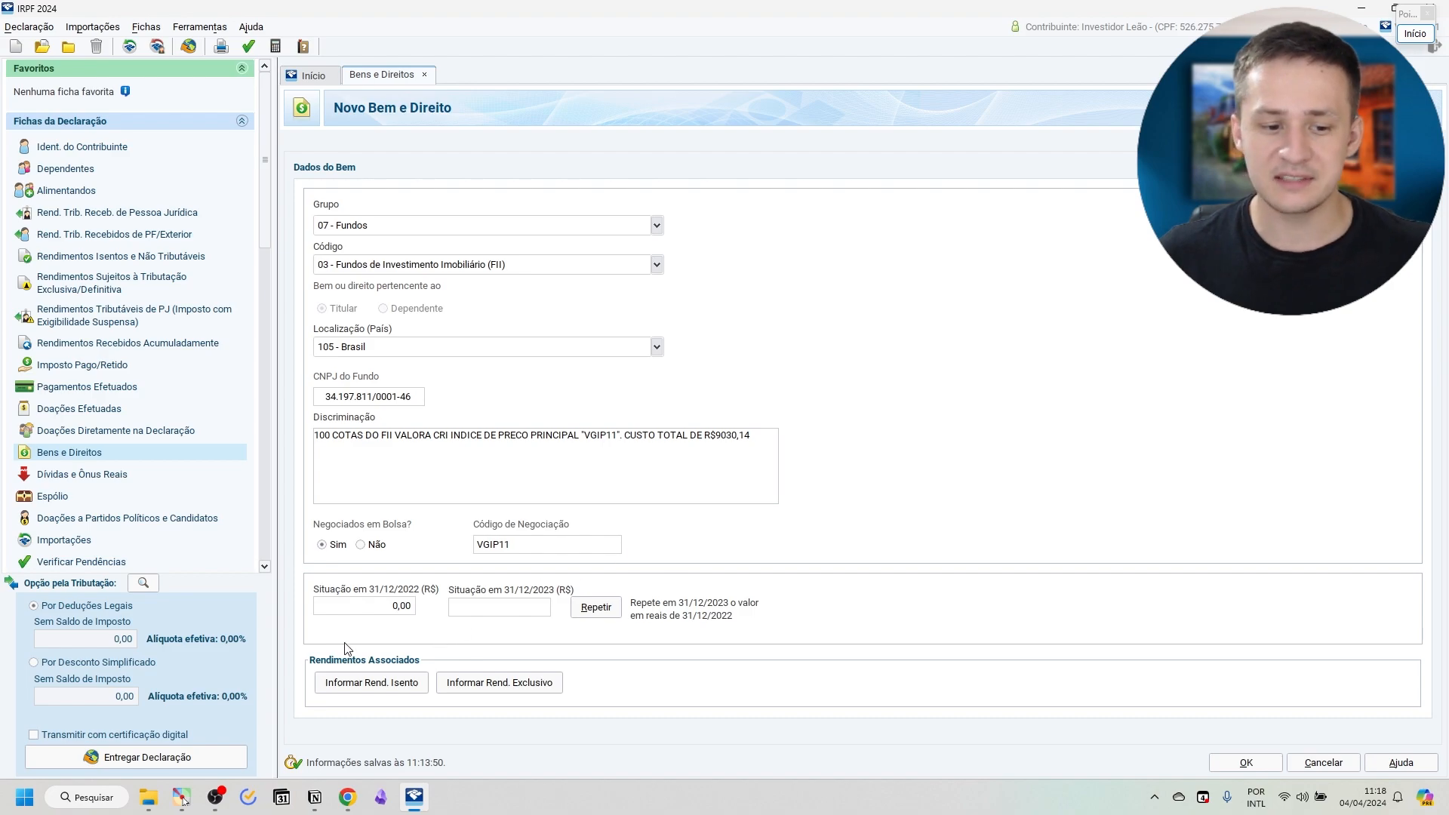
Copy the total cost from the description into the 31/12/2023 situation as 9030,14.
{"action": "left_click", "coordinate": [514, 615]}
{"action": "left_click", "coordinate": [414, 616]}
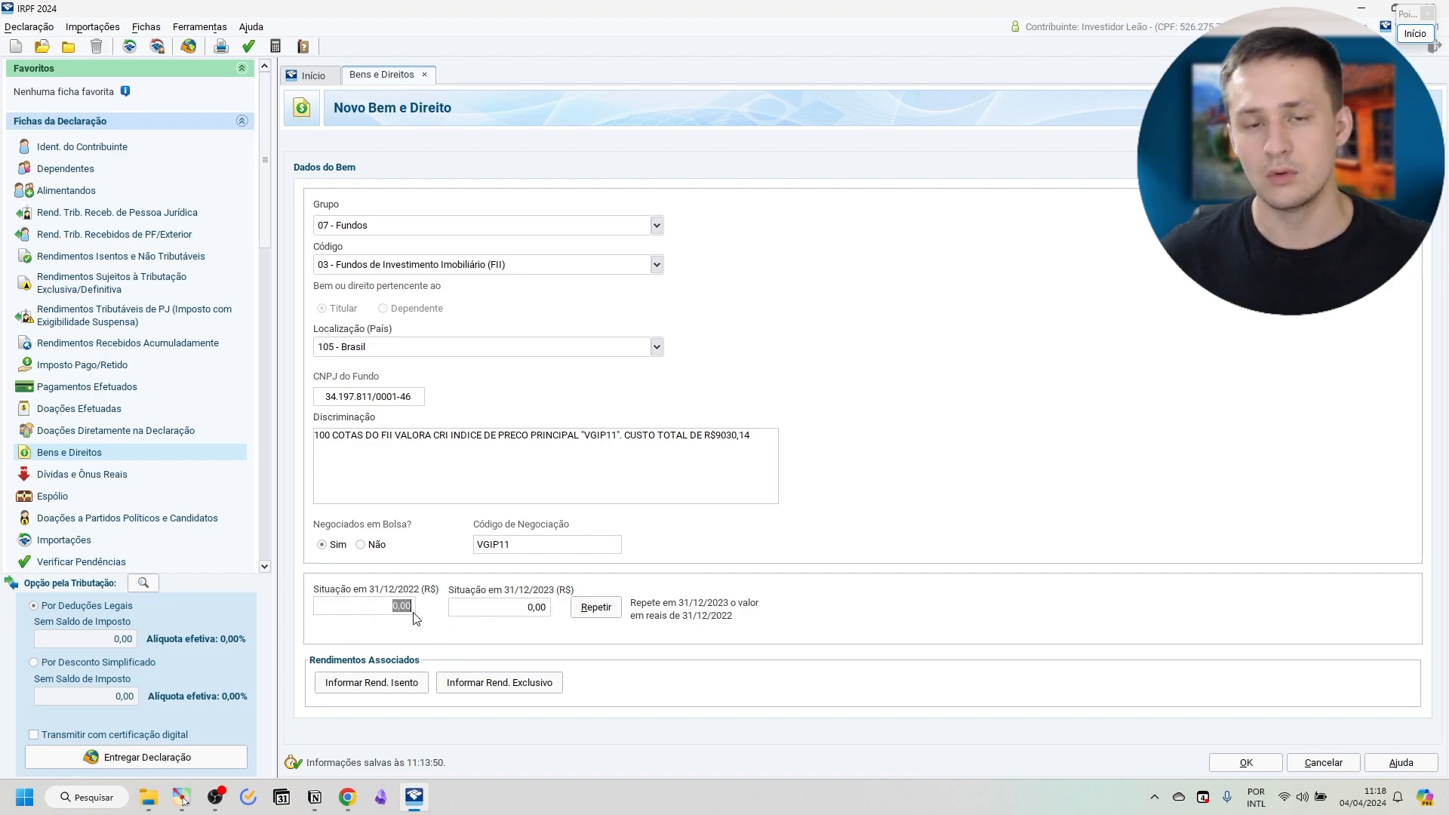
{"action": "key", "text": "Tab"}
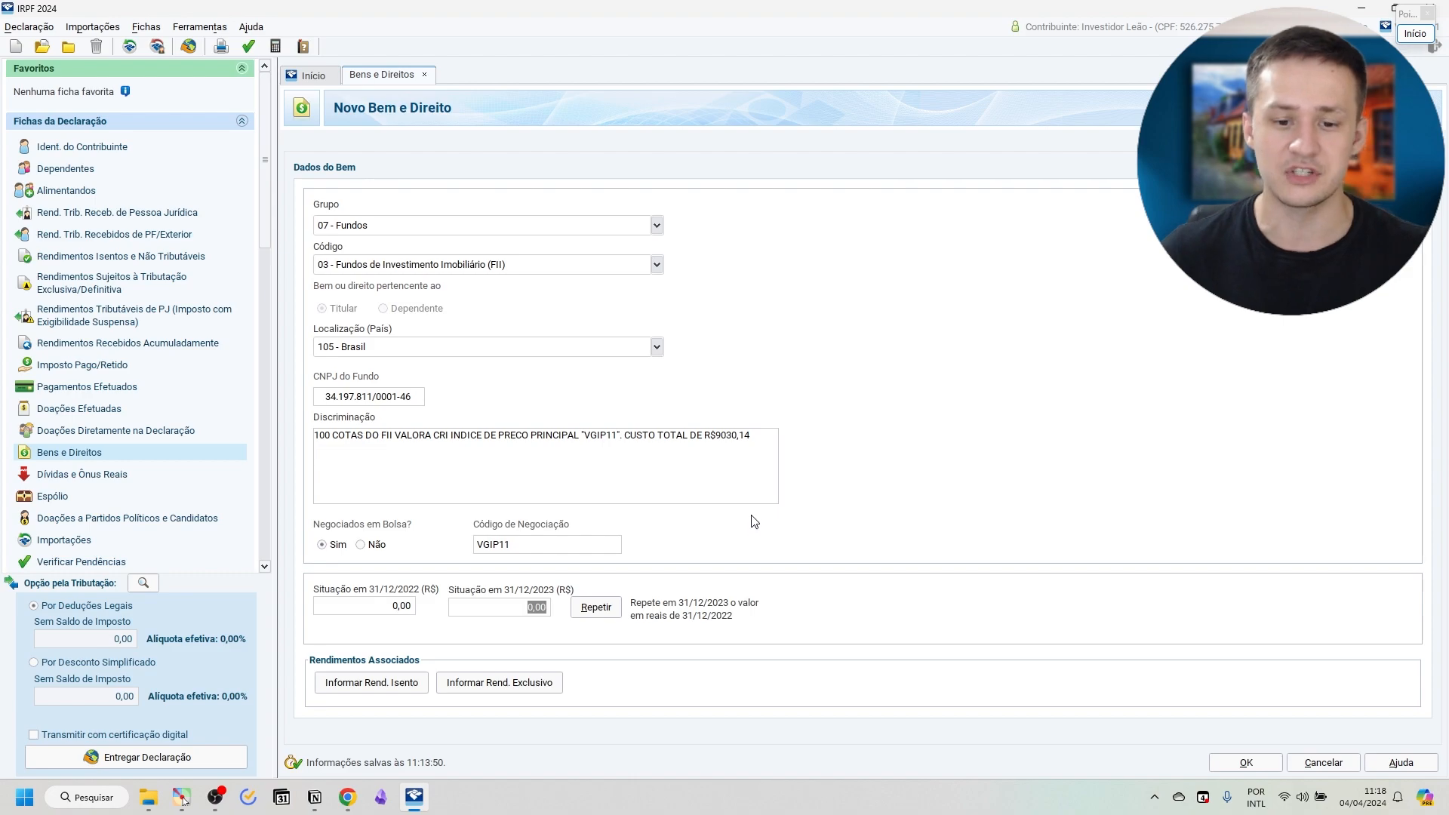
{"action": "double_click", "coordinate": [724, 441]}
{"action": "left_click", "coordinate": [726, 443]}
{"action": "left_click_drag", "start_coordinate": [716, 442], "coordinate": [764, 445]}
{"action": "key", "text": "ctrl+c"}
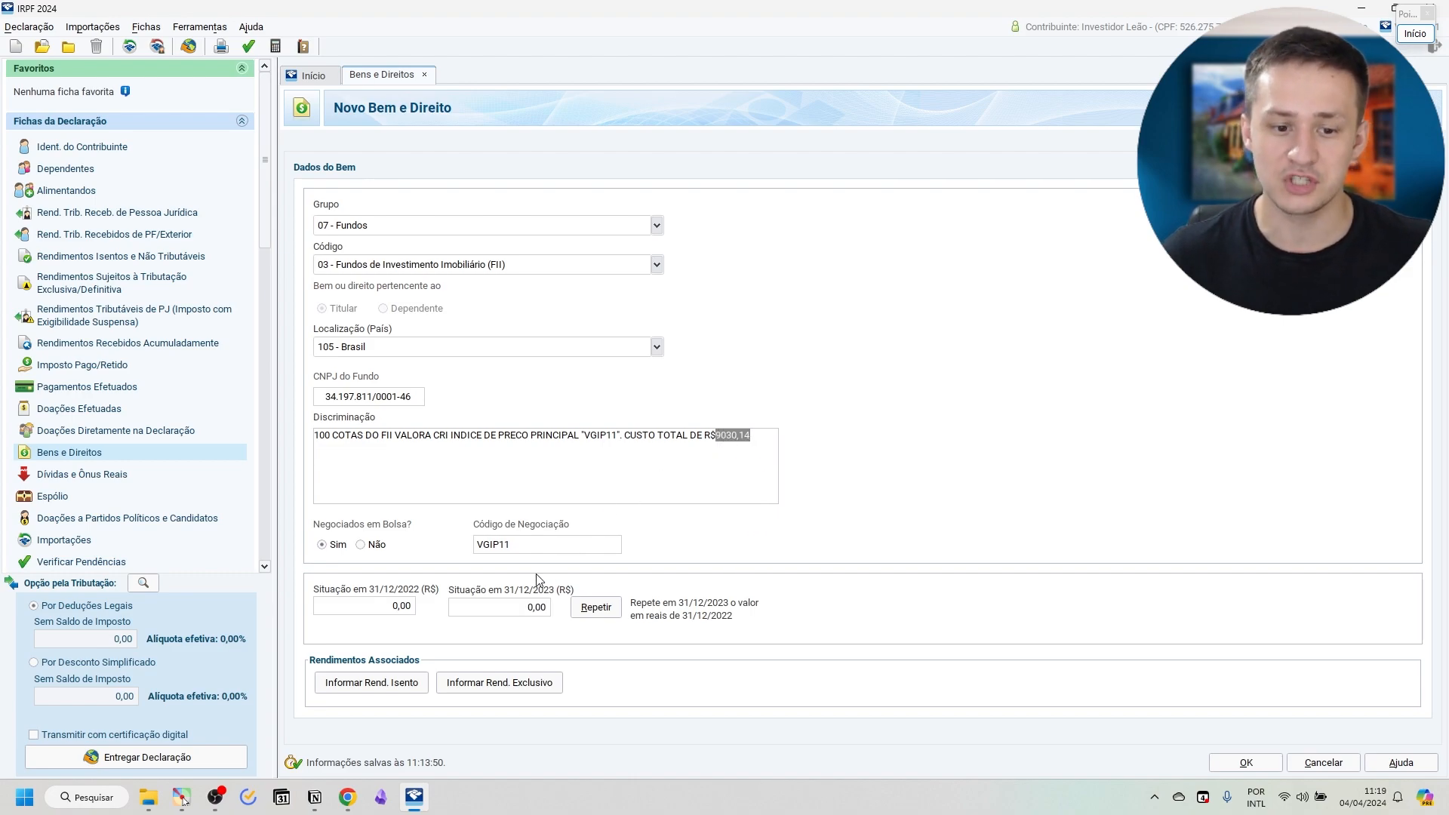
{"action": "left_click", "coordinate": [521, 608]}
{"action": "key", "text": "ctrl+v"}
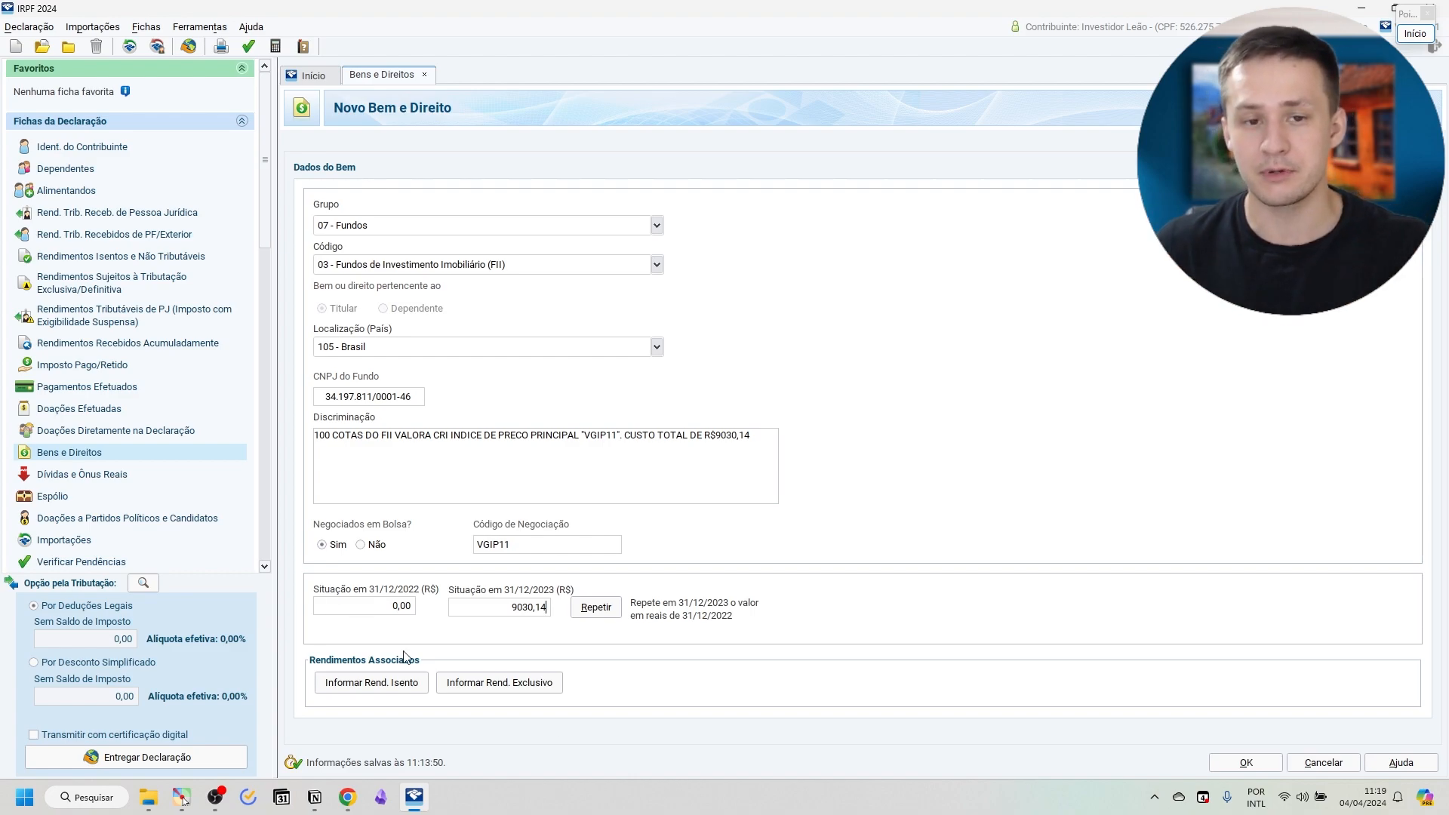
{"action": "left_click", "coordinate": [377, 608]}
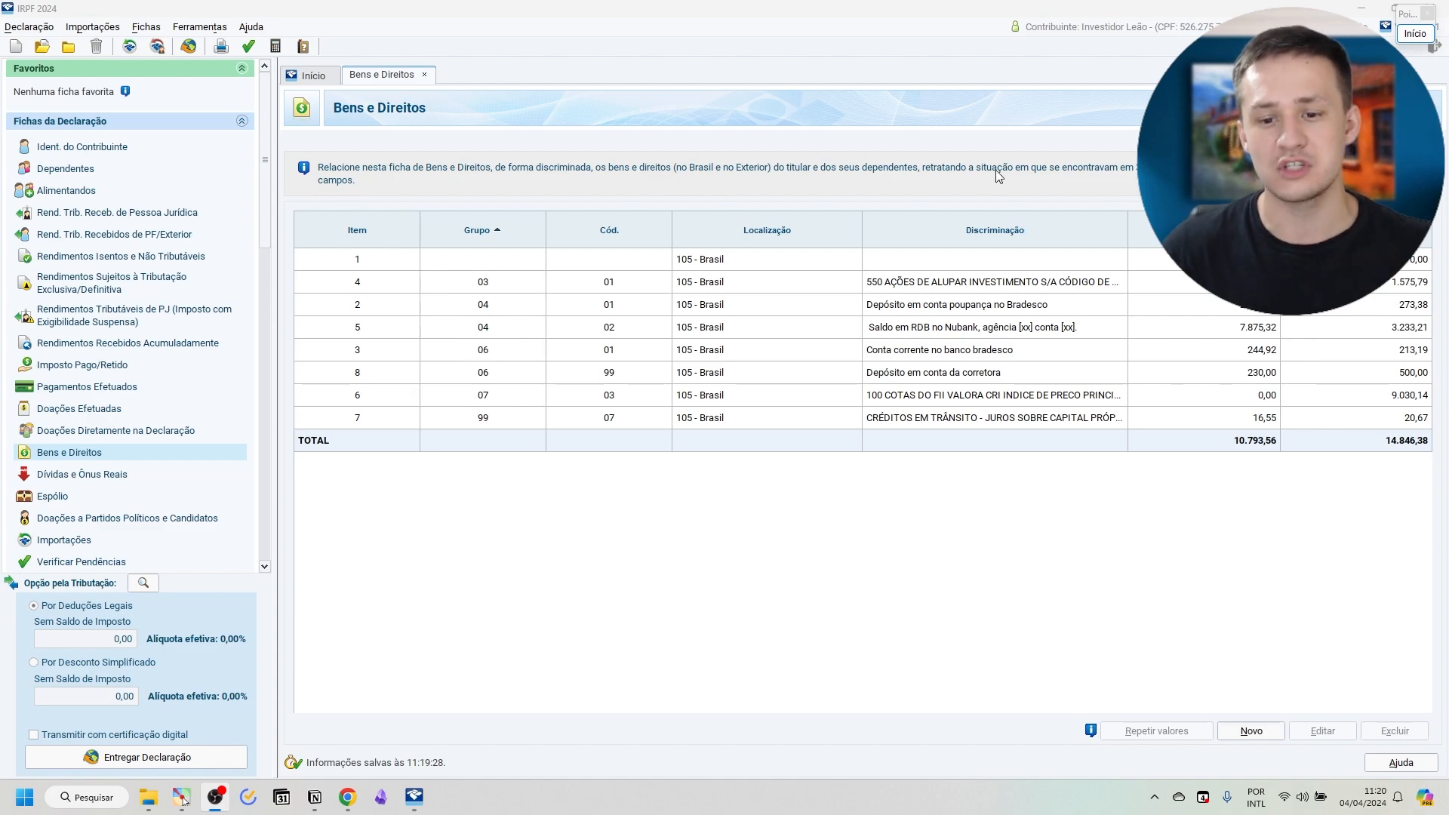
Reopen the saved VGIP11 entry in Bens e Direitos and start reporting its associated exempt income.
{"action": "left_click", "coordinate": [698, 397]}
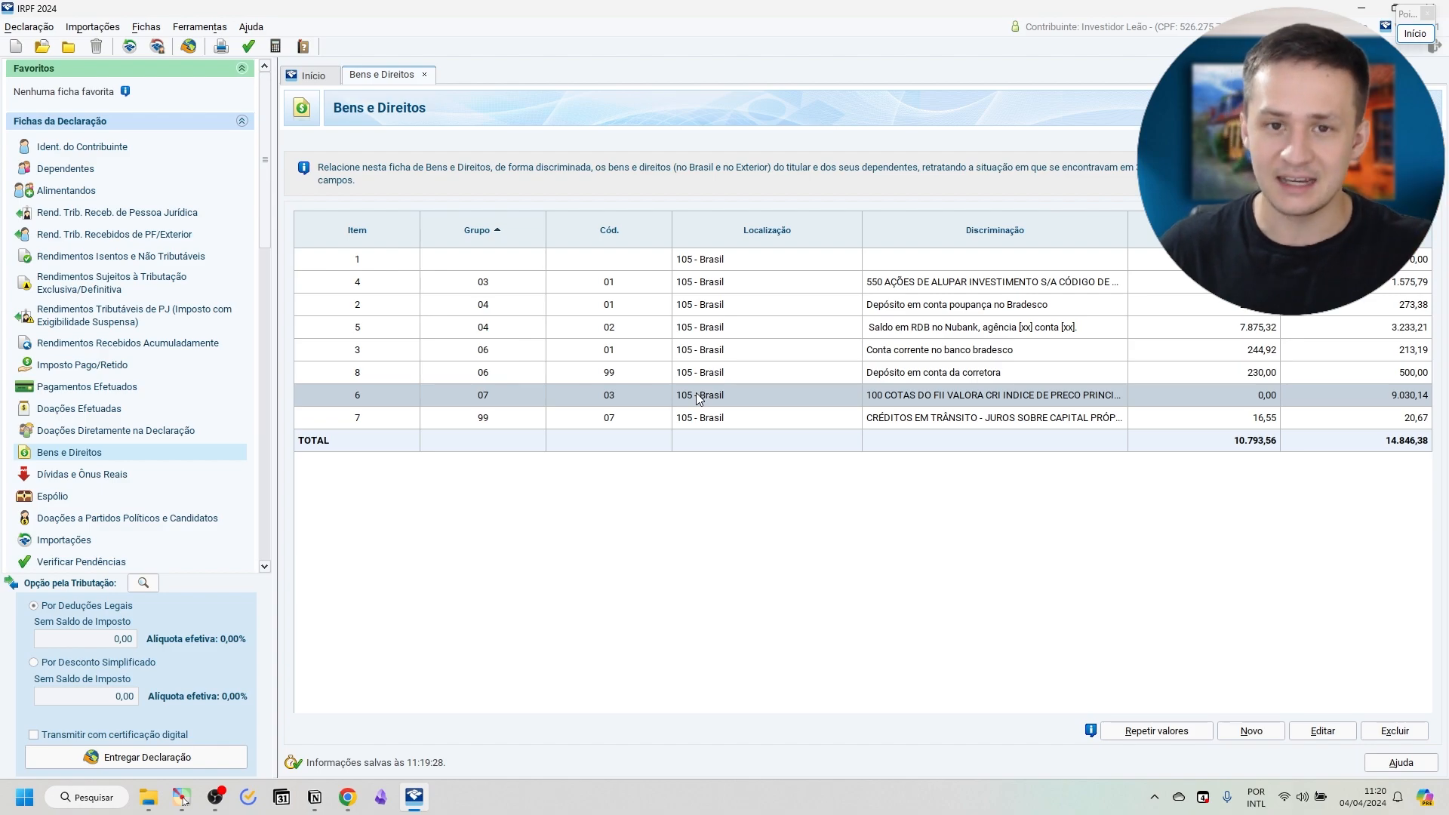
{"action": "double_click", "coordinate": [698, 397]}
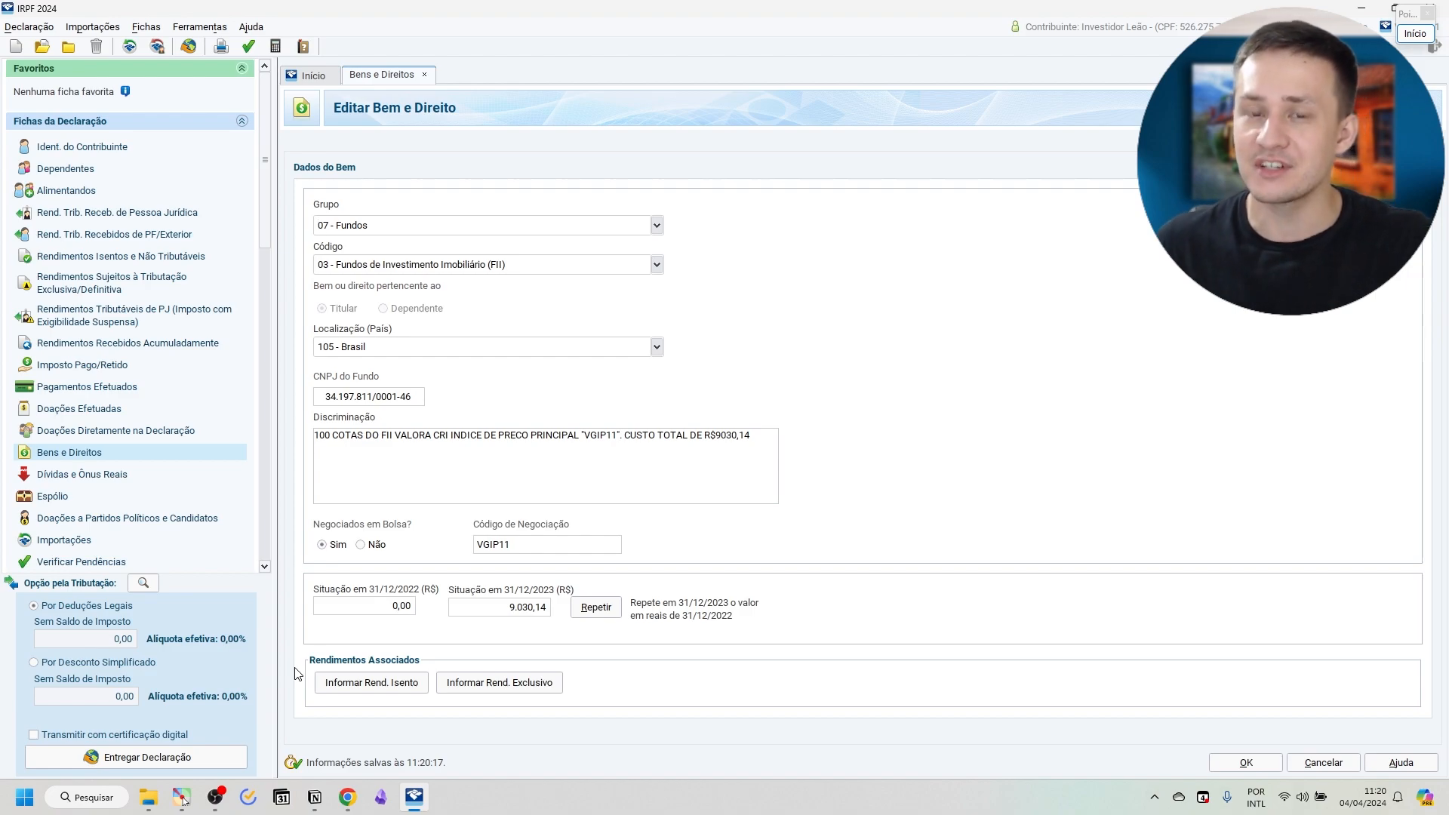
{"action": "left_click", "coordinate": [349, 689]}
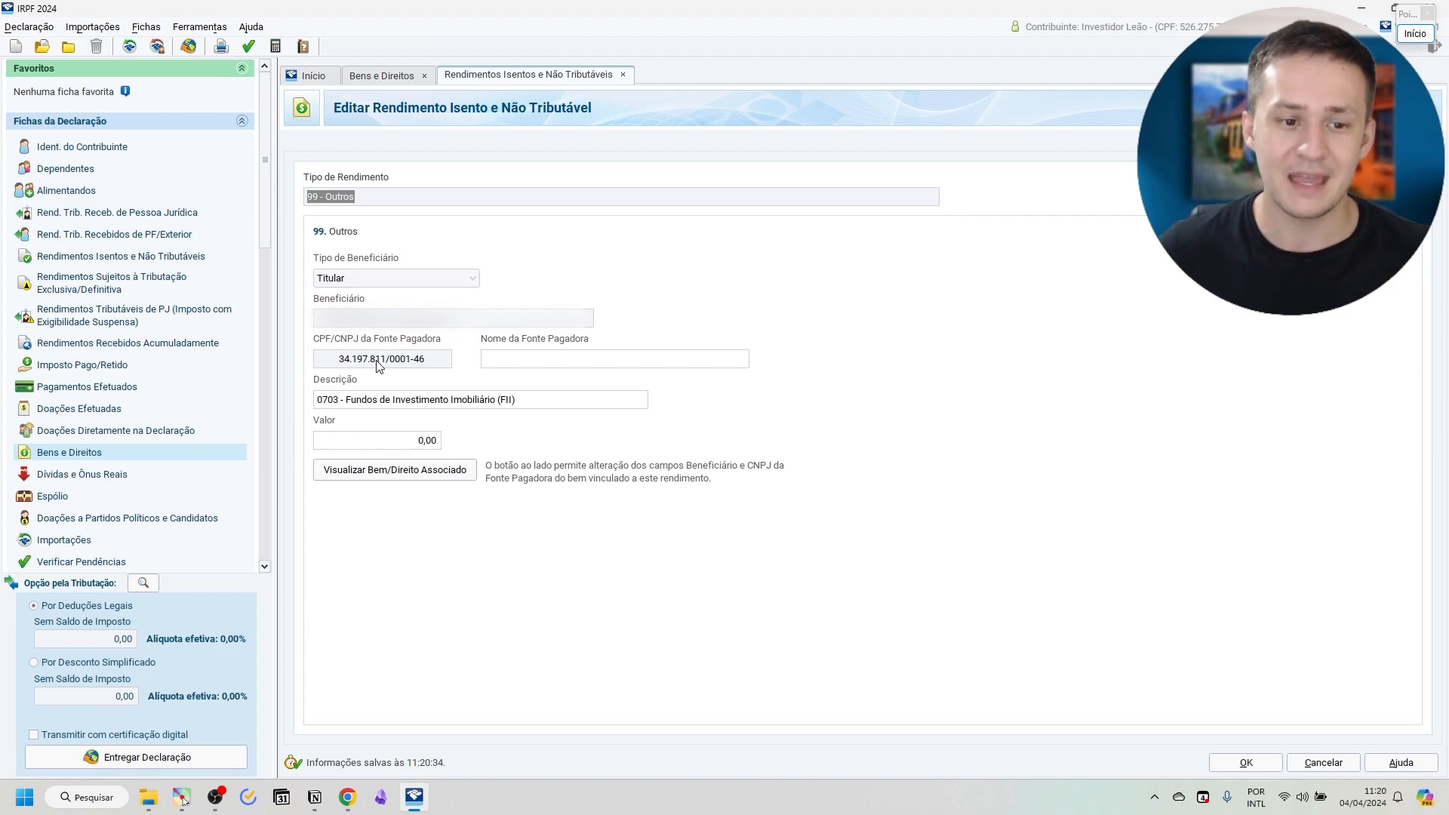
{"action": "left_click_drag", "start_coordinate": [332, 366], "coordinate": [431, 365]}
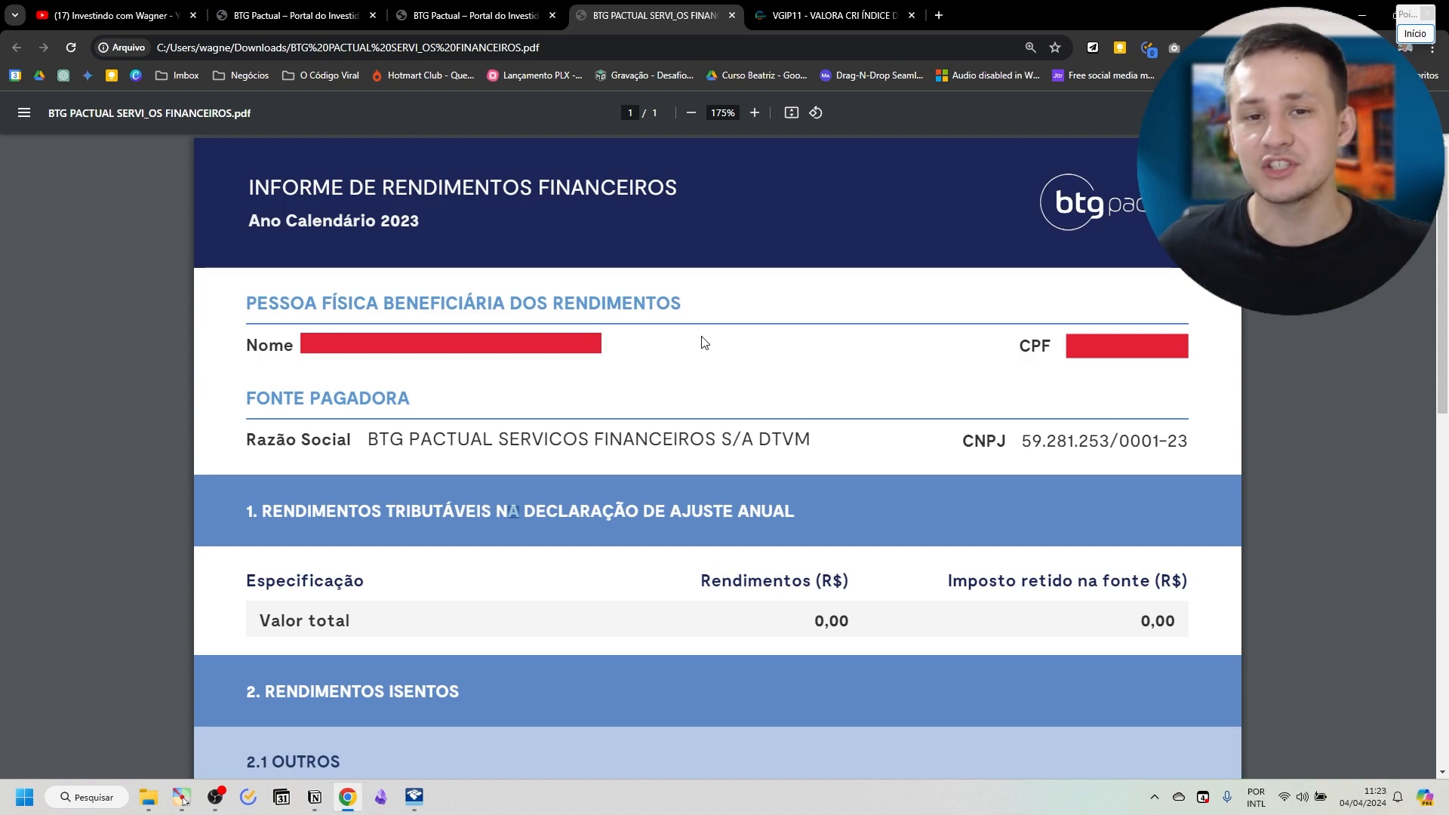
Look up the VGIP11 row under 2.1 Outros in the BTG Pactual income report PDF in the browser.
{"action": "scroll", "coordinate": [713, 325], "scroll_direction": "down", "scroll_amount": 4}
{"action": "scroll", "coordinate": [713, 322], "scroll_direction": "down", "scroll_amount": 3}
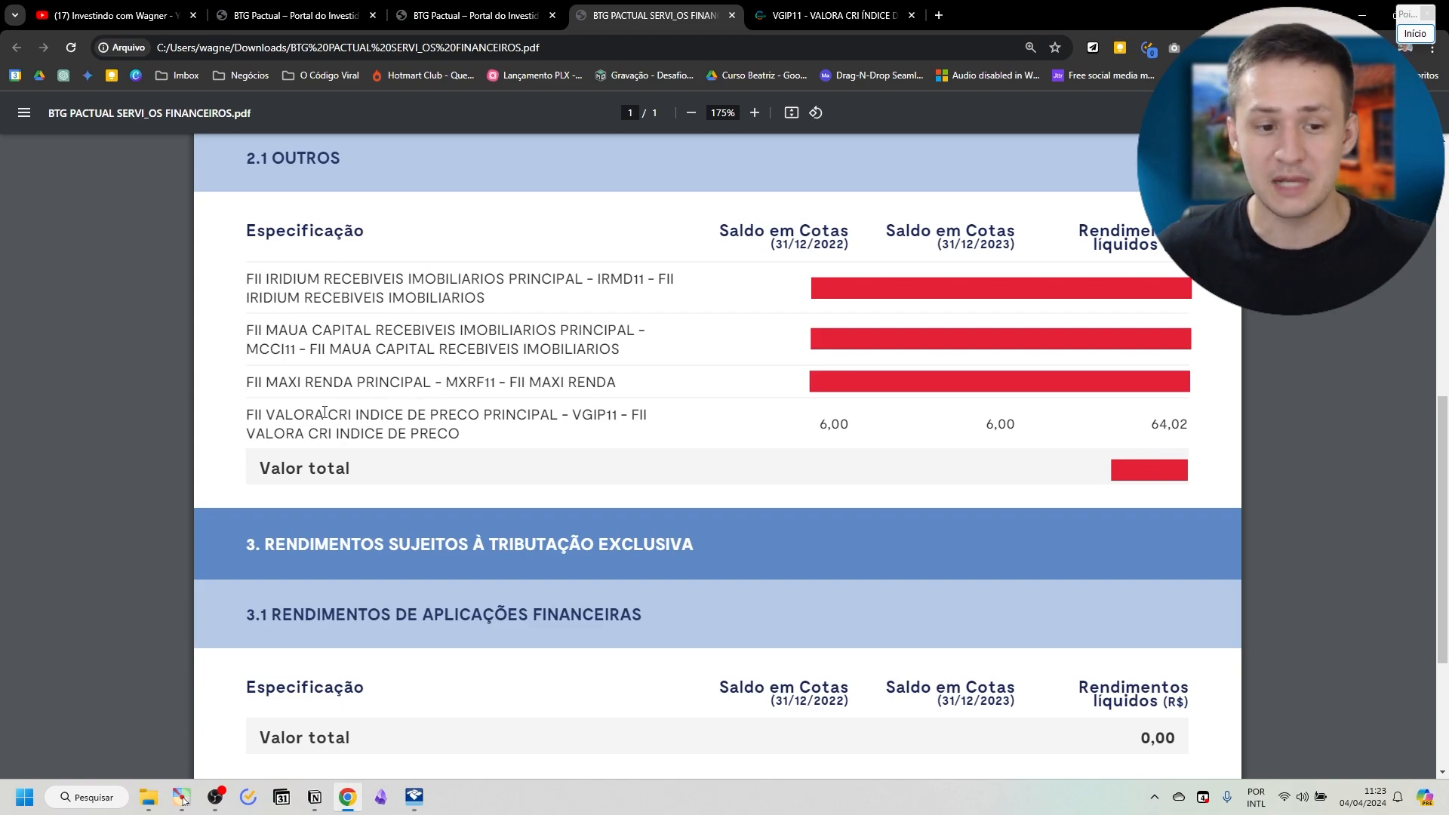
{"action": "left_click_drag", "start_coordinate": [248, 413], "coordinate": [488, 448]}
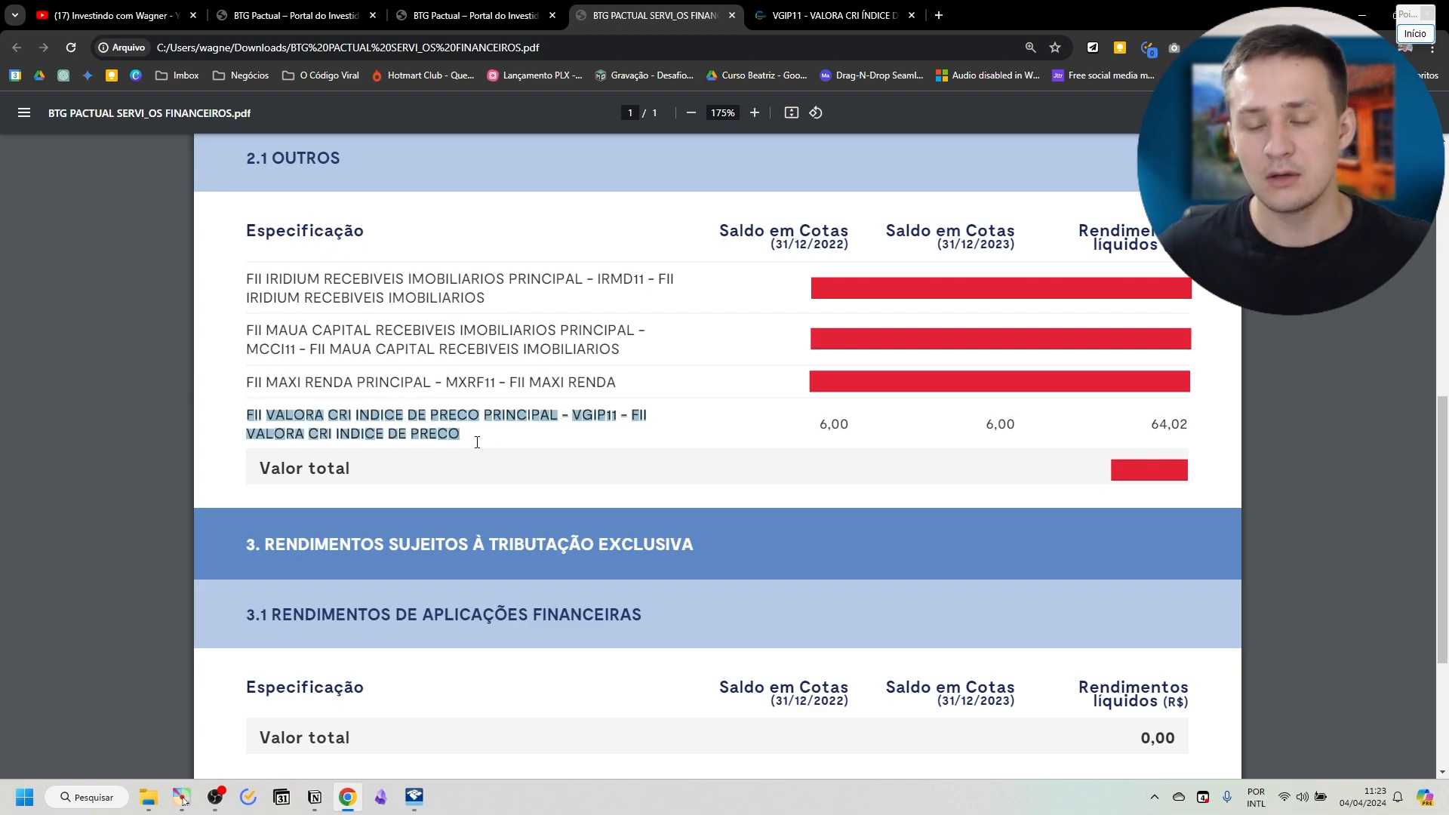
{"action": "left_click", "coordinate": [476, 442]}
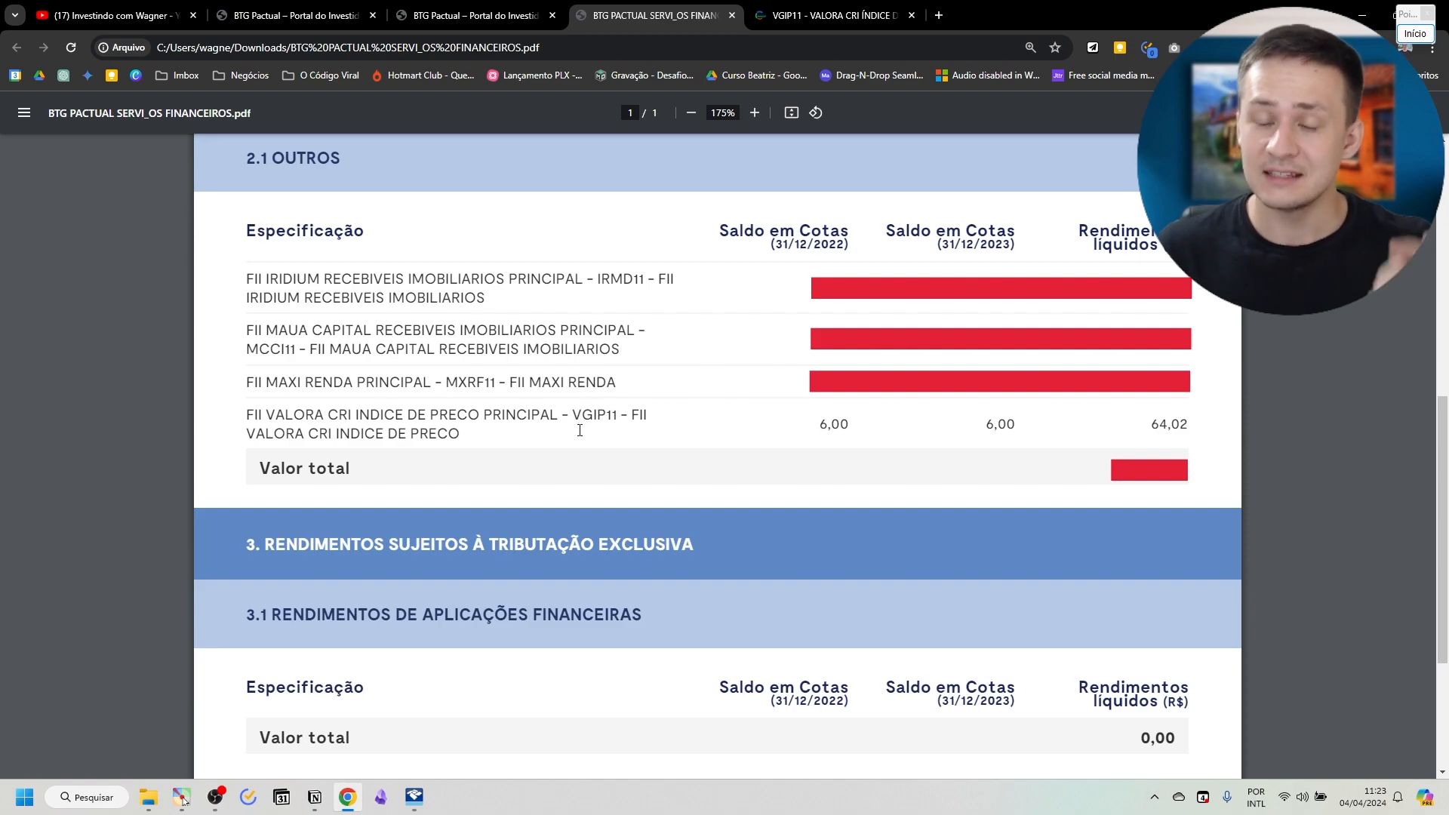
Examine the Fonte Pagadora details in the BTG Pactual income report and compare them with the payer fields of the exempt income form.
{"action": "scroll", "coordinate": [579, 429], "scroll_direction": "up", "scroll_amount": 1}
{"action": "scroll", "coordinate": [579, 429], "scroll_direction": "up", "scroll_amount": 7}
{"action": "left_click_drag", "start_coordinate": [260, 404], "coordinate": [1195, 443]}
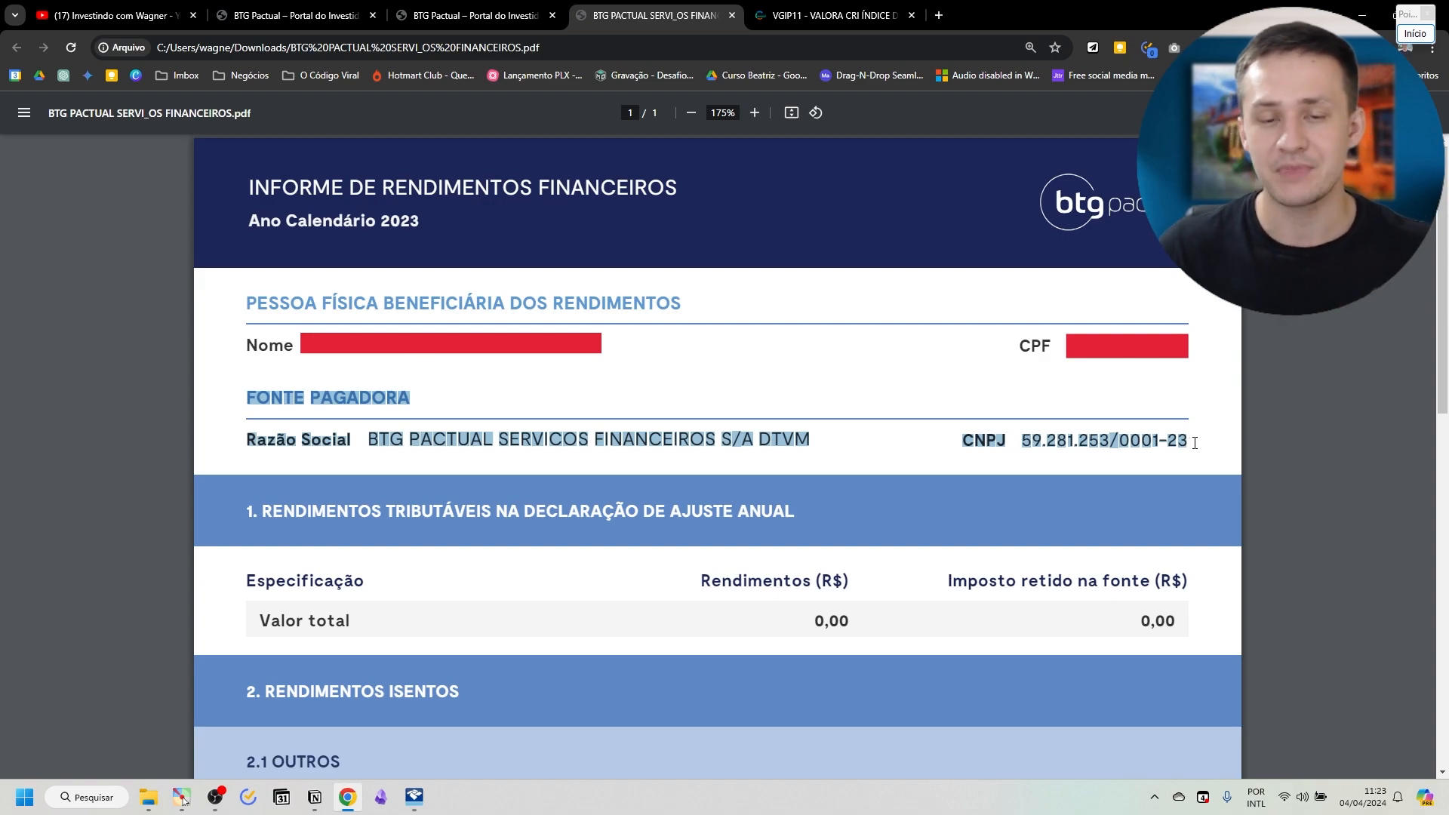
{"action": "left_click", "coordinate": [467, 434]}
{"action": "left_click_drag", "start_coordinate": [371, 445], "coordinate": [847, 444]}
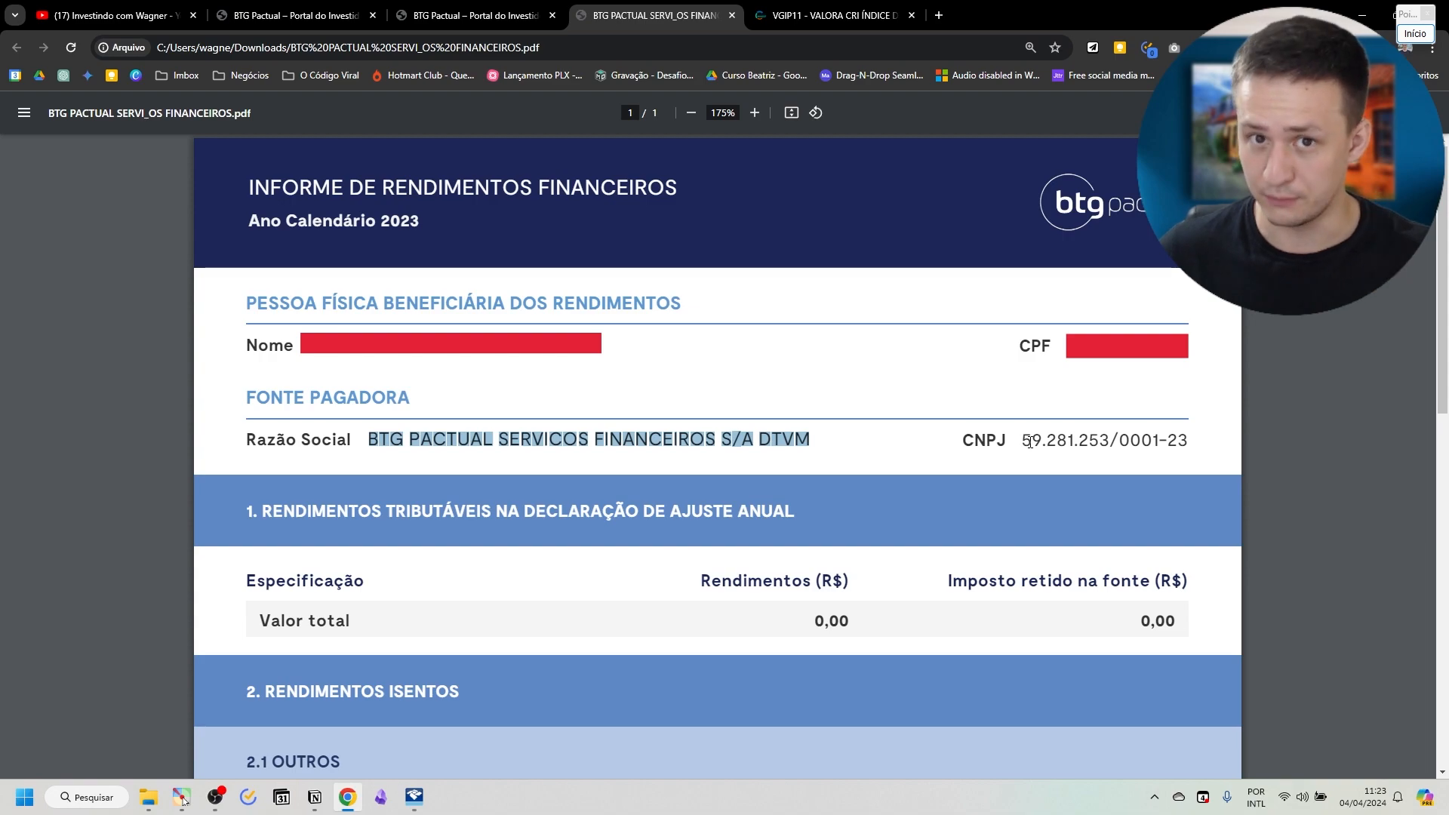
{"action": "key", "text": "alt+Tab"}
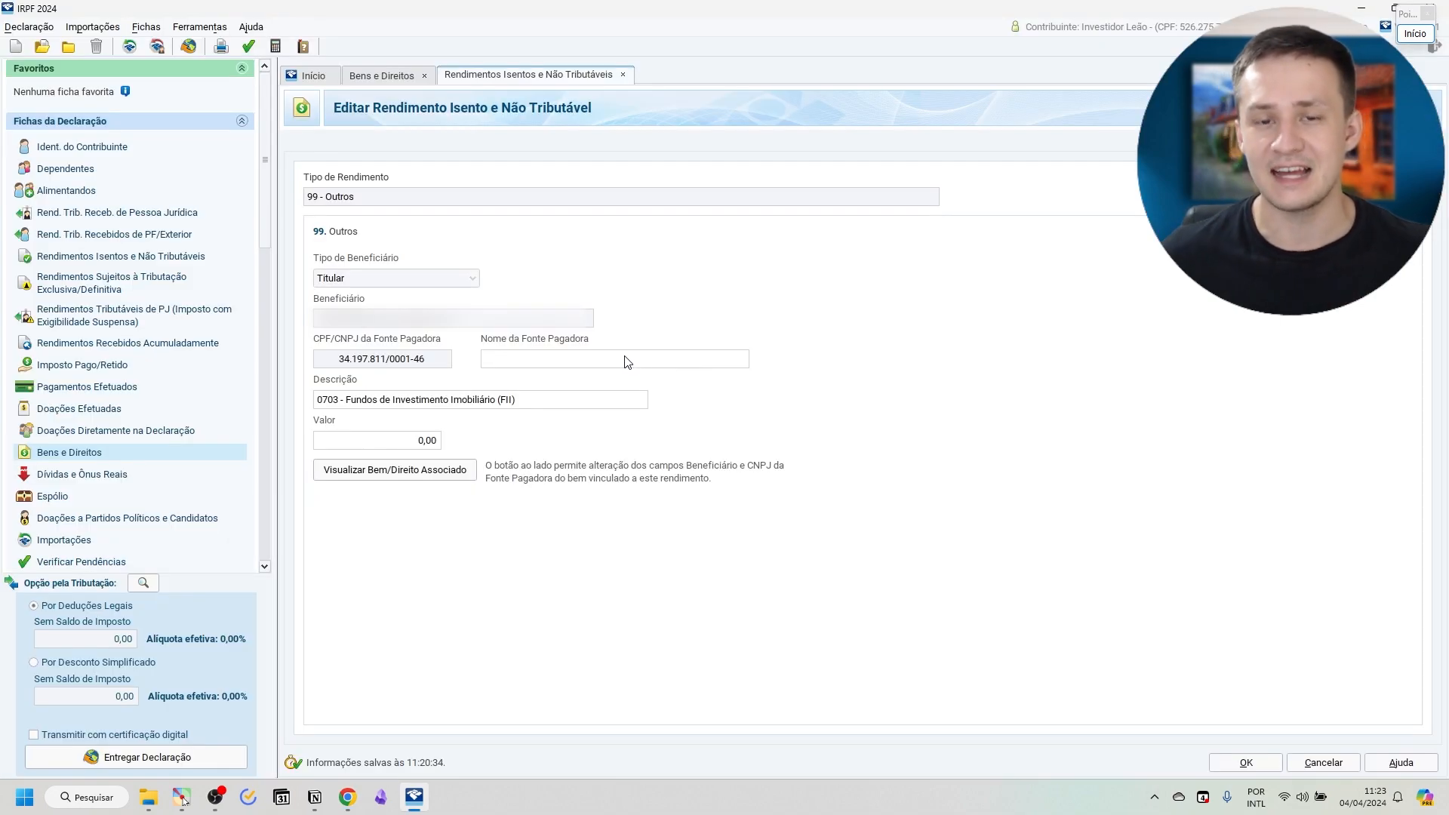
{"action": "key", "text": "alt+Tab"}
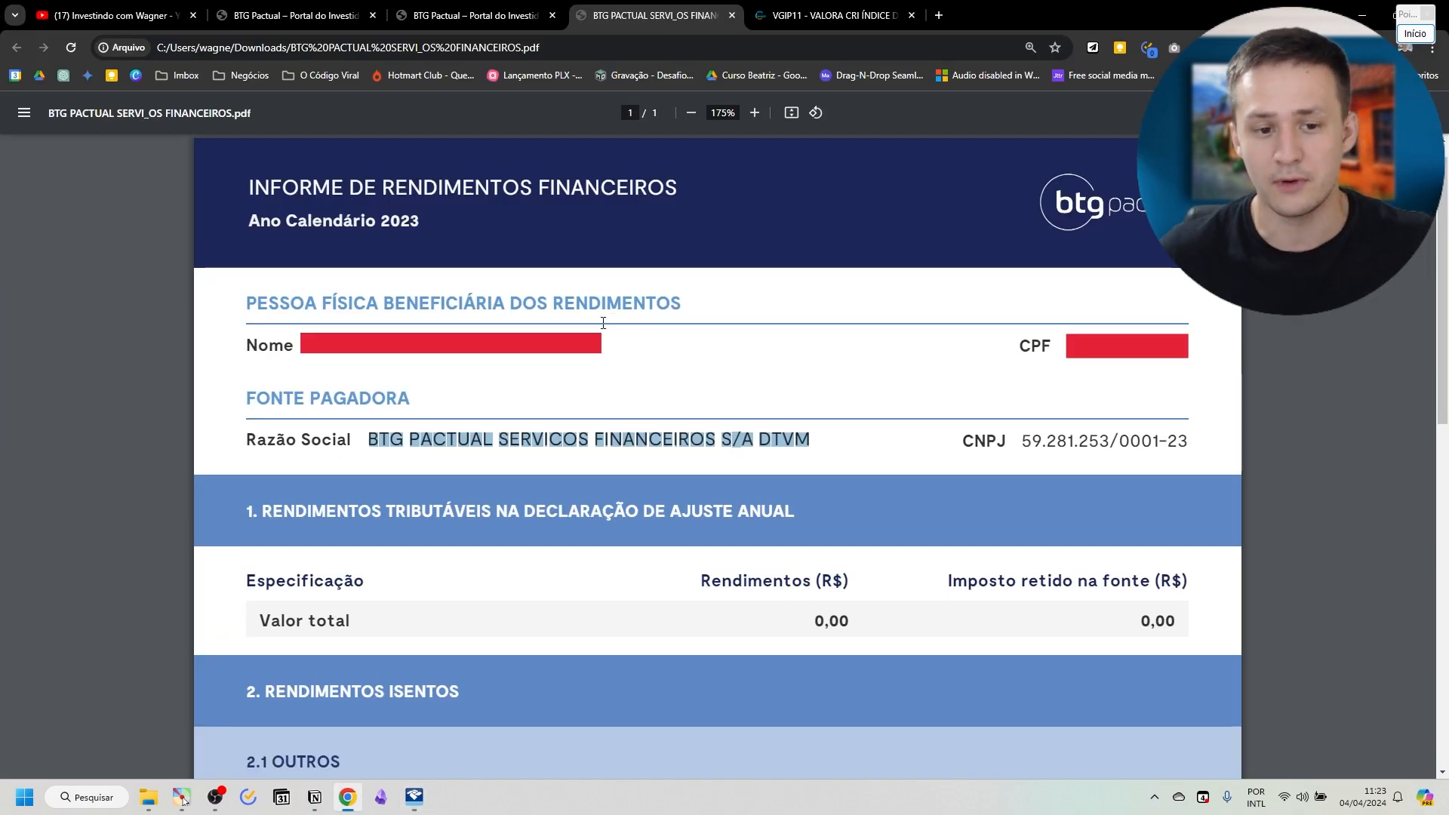
{"action": "scroll", "coordinate": [248, 492], "scroll_direction": "down", "scroll_amount": 7}
{"action": "left_click_drag", "start_coordinate": [248, 493], "coordinate": [562, 499]}
{"action": "key", "text": "ctrl+c"}
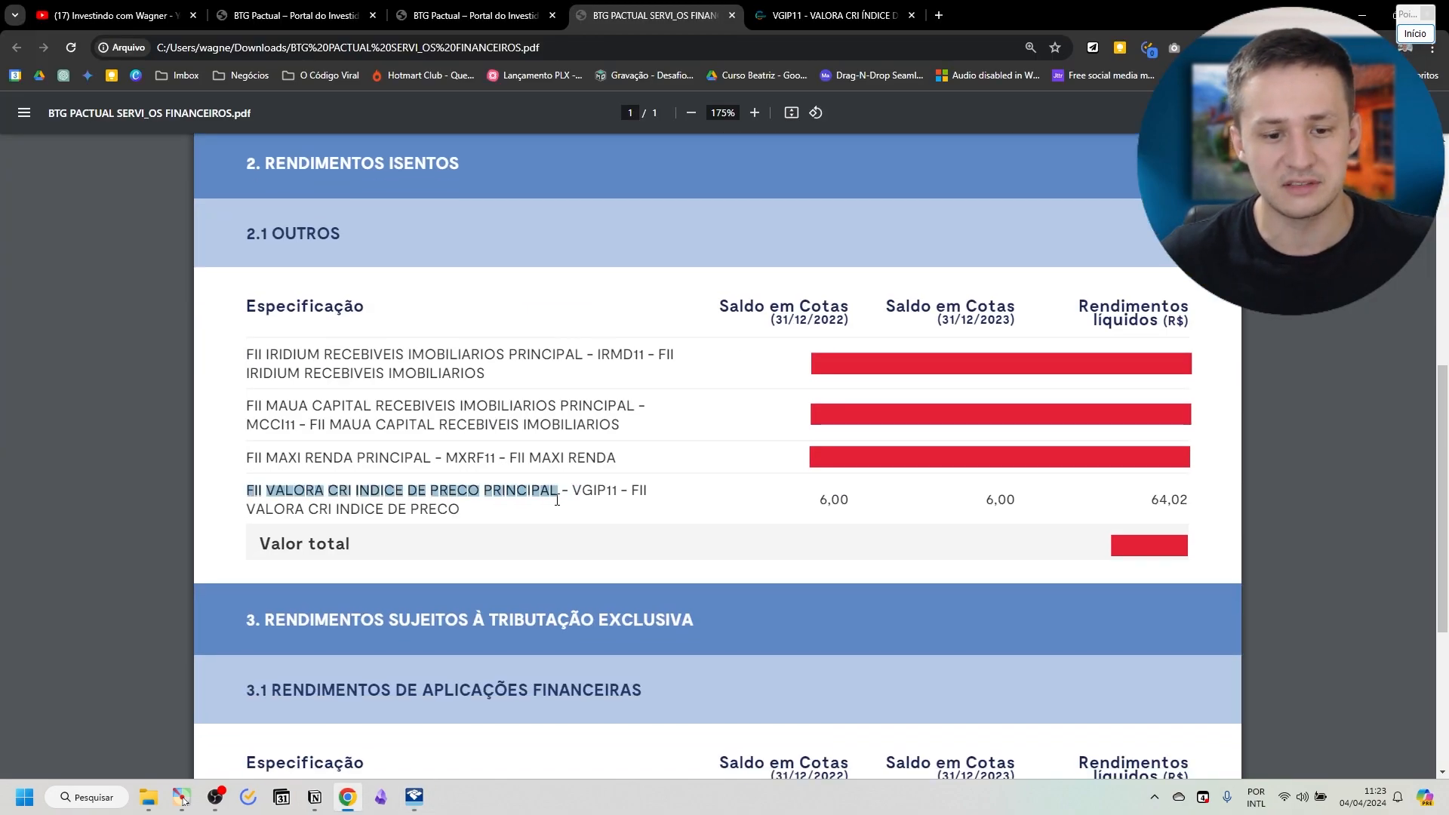
{"action": "key", "text": "alt+Tab"}
{"action": "key", "text": "ctrl+v"}
{"action": "key", "text": "Tab"}
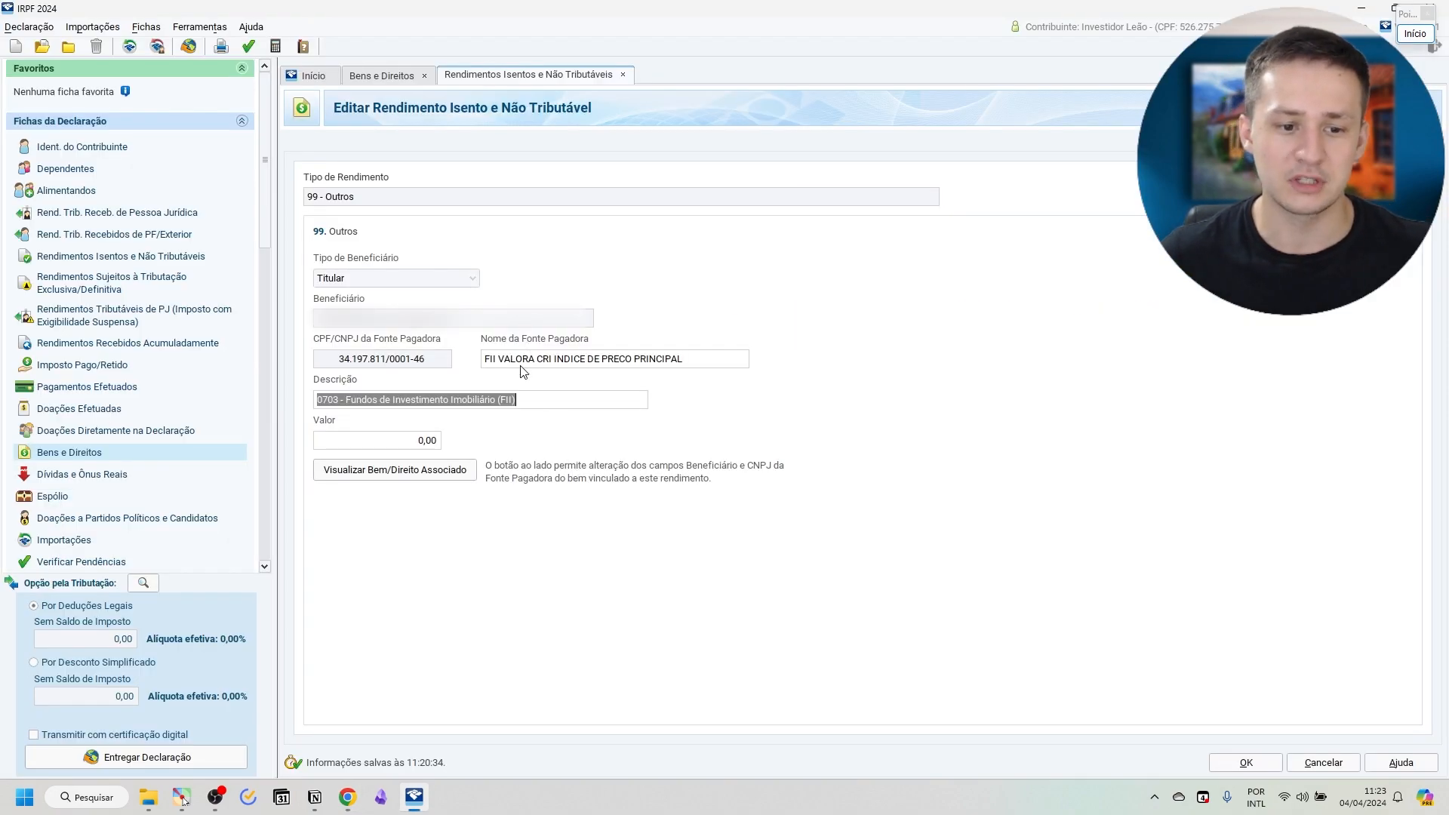
{"action": "left_click", "coordinate": [419, 441]}
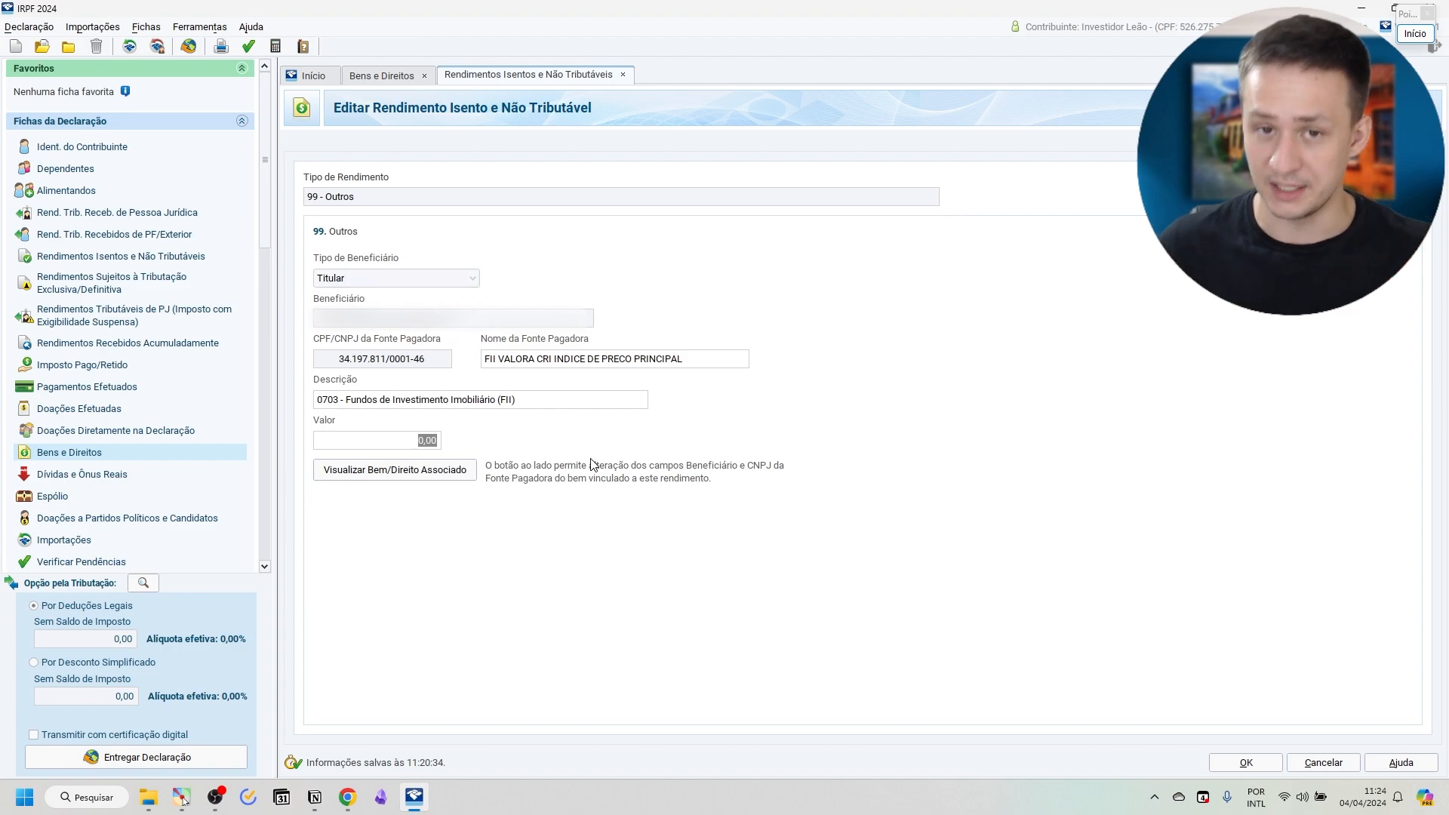
{"action": "left_click", "coordinate": [1314, 767]}
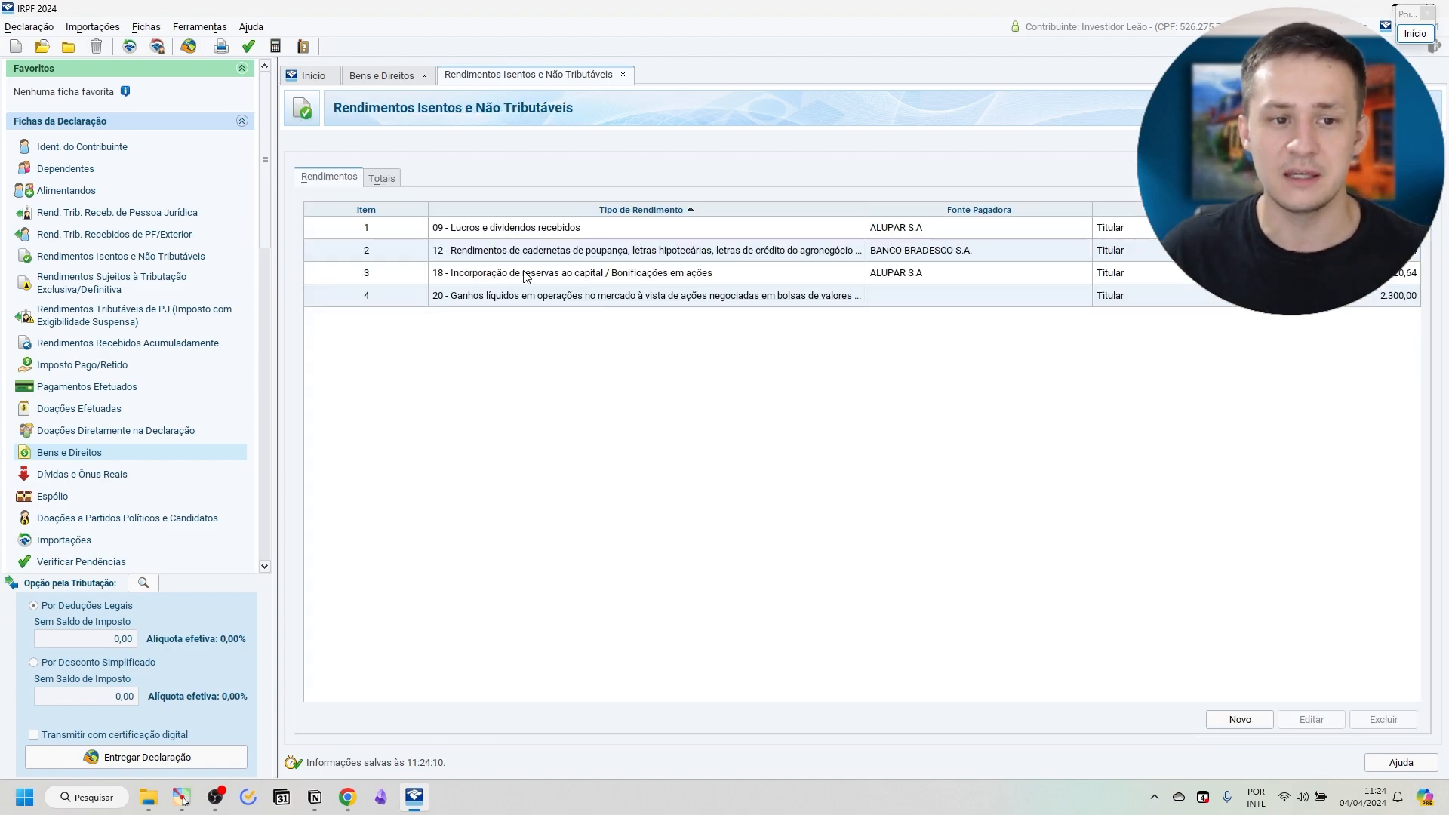
Add a new entry of type 99 - Outros in Rendimentos Isentos e Não Tributáveis.
{"action": "scroll", "coordinate": [84, 491], "scroll_direction": "down", "scroll_amount": 1}
{"action": "scroll", "coordinate": [141, 451], "scroll_direction": "up", "scroll_amount": 1}
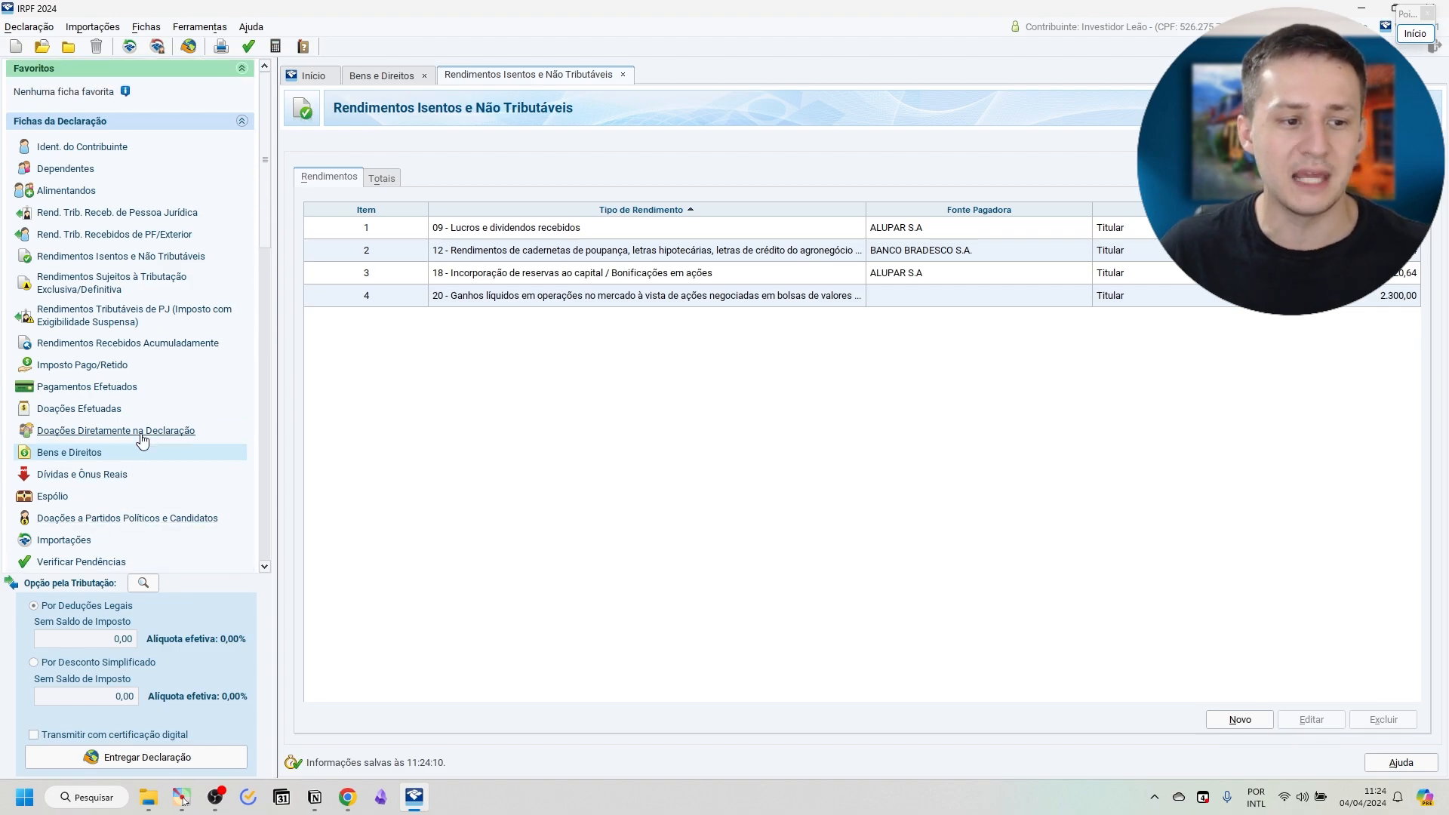
{"action": "left_click", "coordinate": [113, 256]}
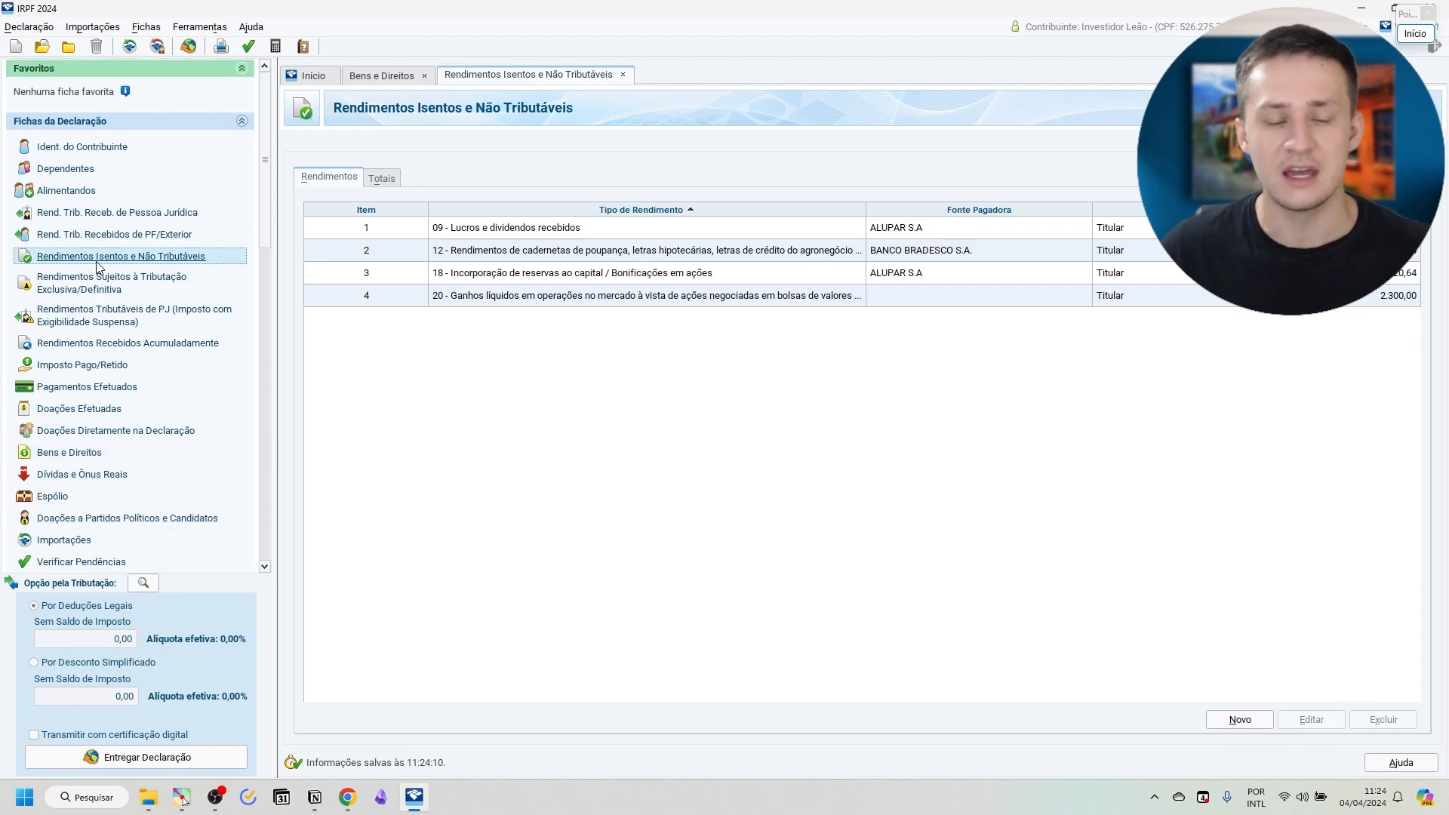
{"action": "left_click", "coordinate": [1242, 721]}
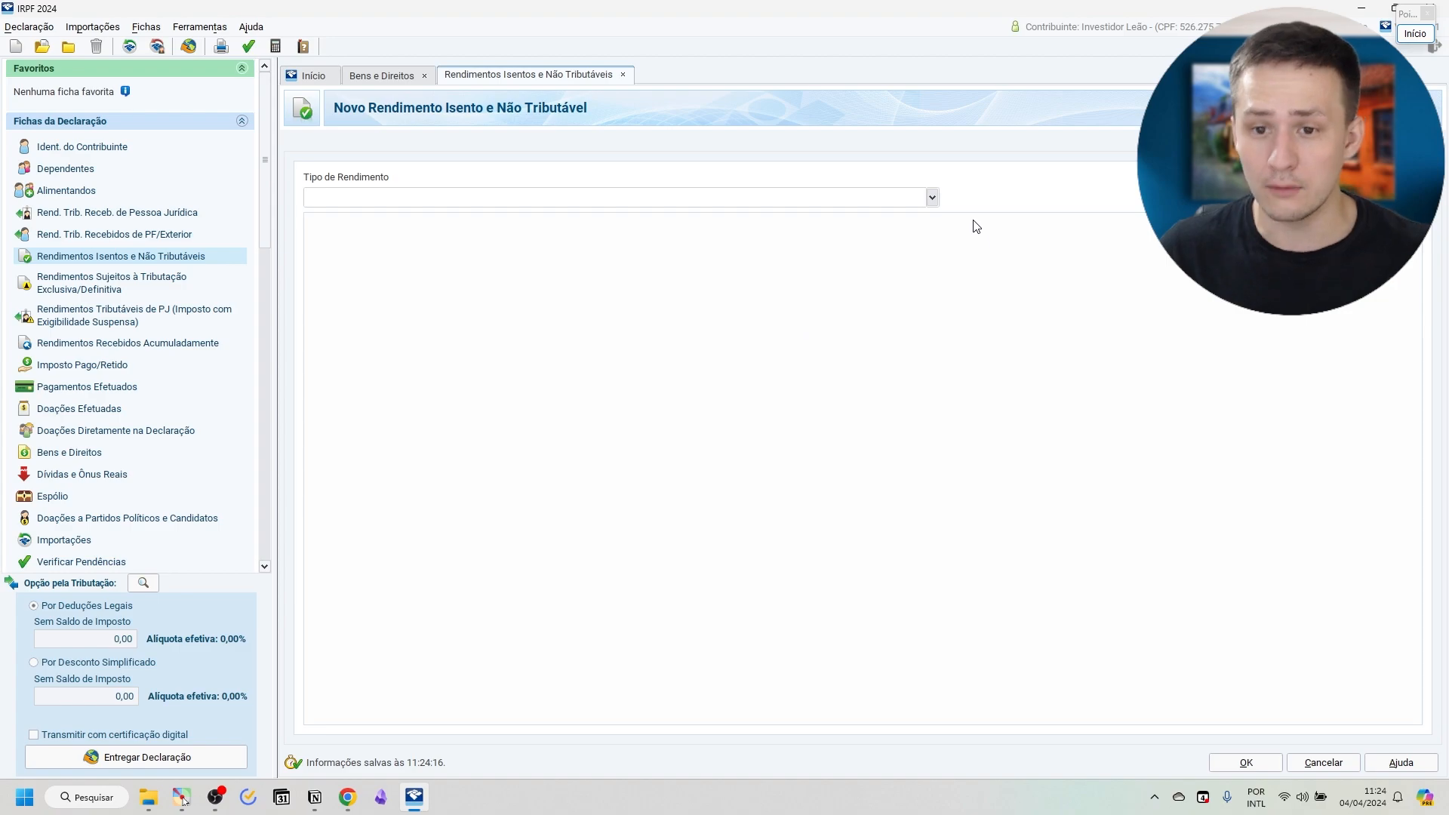
{"action": "left_click", "coordinate": [933, 197]}
{"action": "type", "text": "99"}
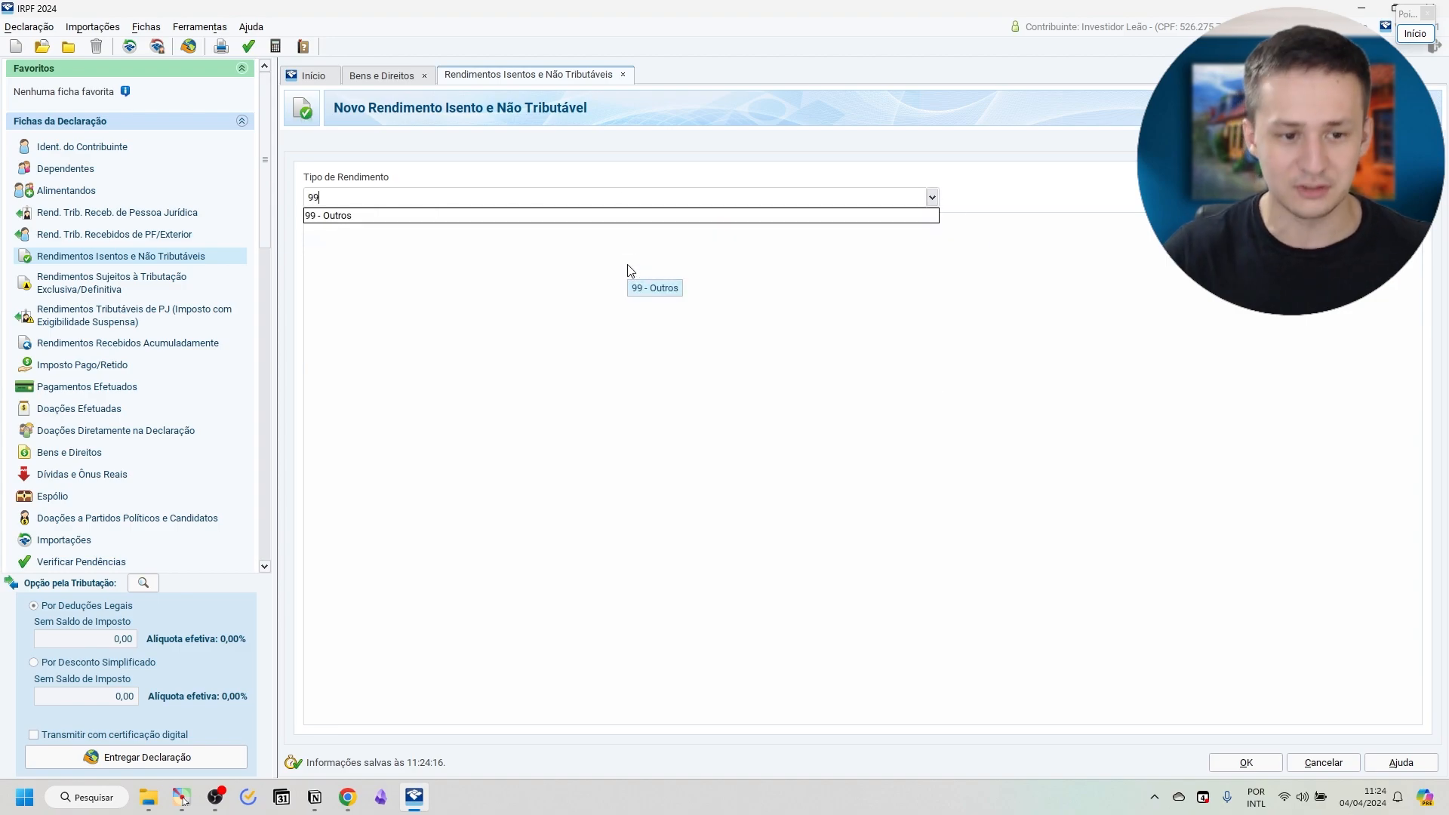
{"action": "left_click", "coordinate": [441, 212]}
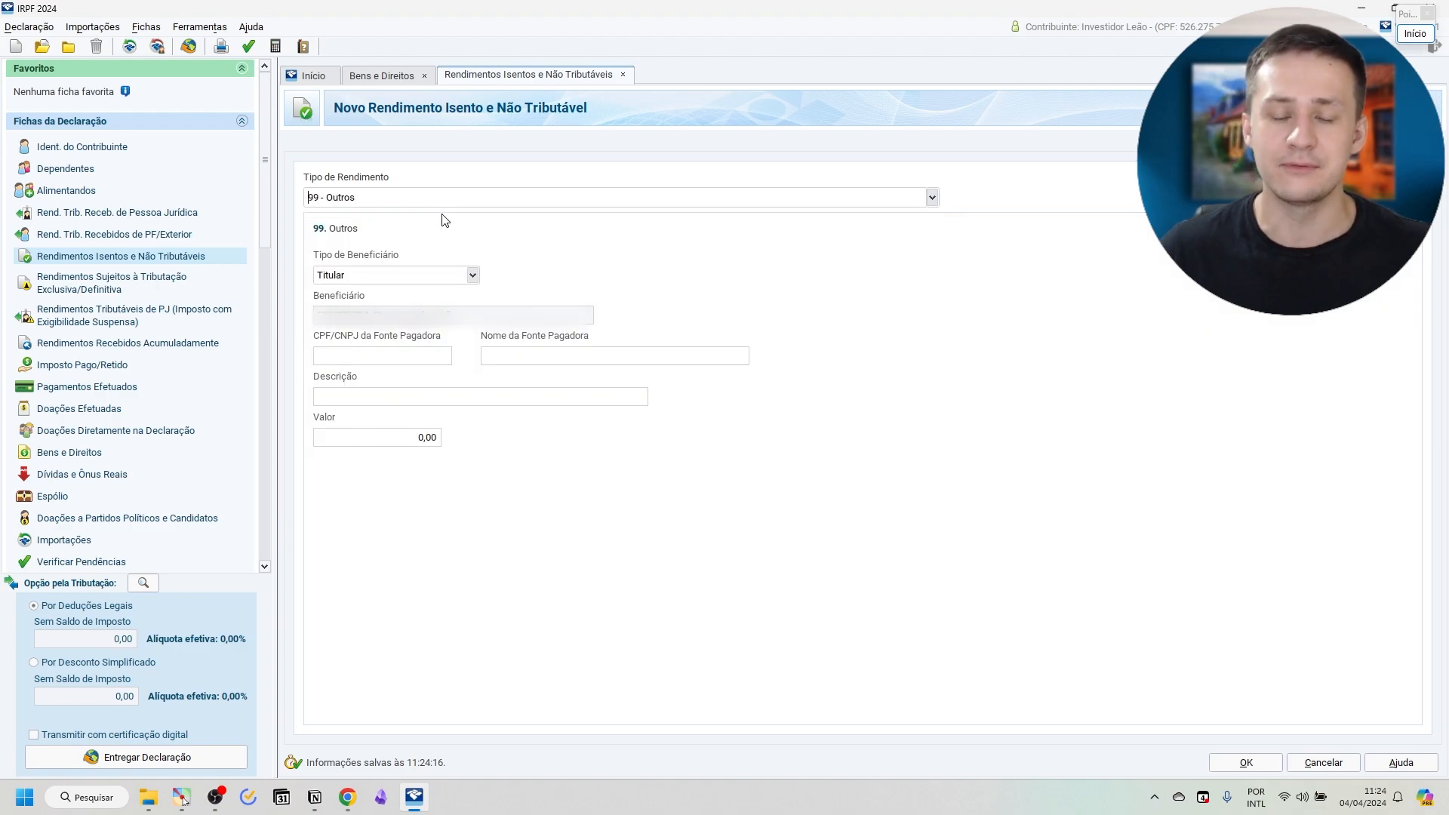
Copy the paying source's CNPJ from the BTG Pactual income report in the browser into the new entry's CPF/CNPJ da Fonte Pagadora in IRPF 2024.
{"action": "left_click", "coordinate": [385, 355]}
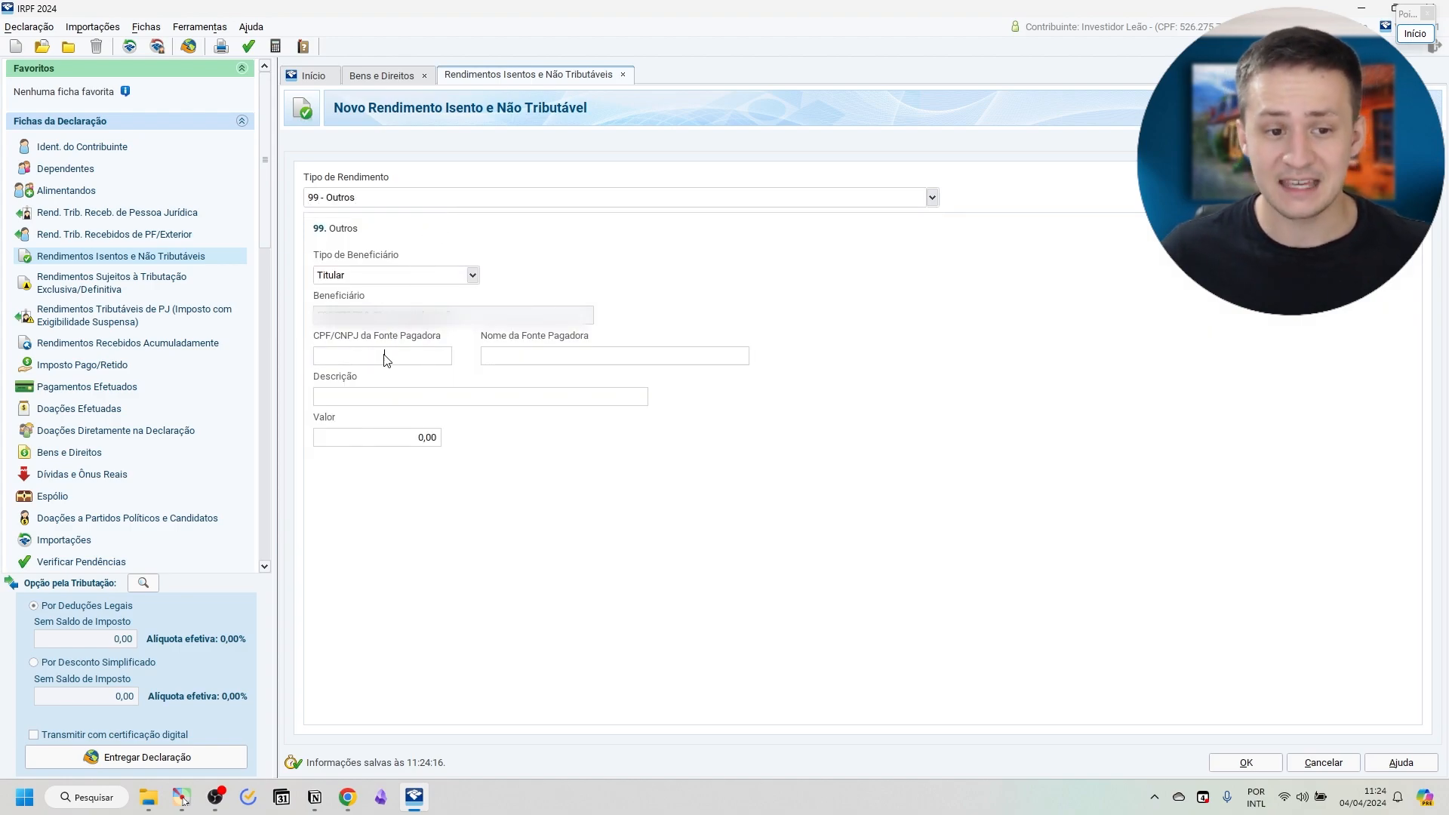
{"action": "key", "text": "alt+Tab"}
{"action": "scroll", "coordinate": [725, 336], "scroll_direction": "up", "scroll_amount": 6}
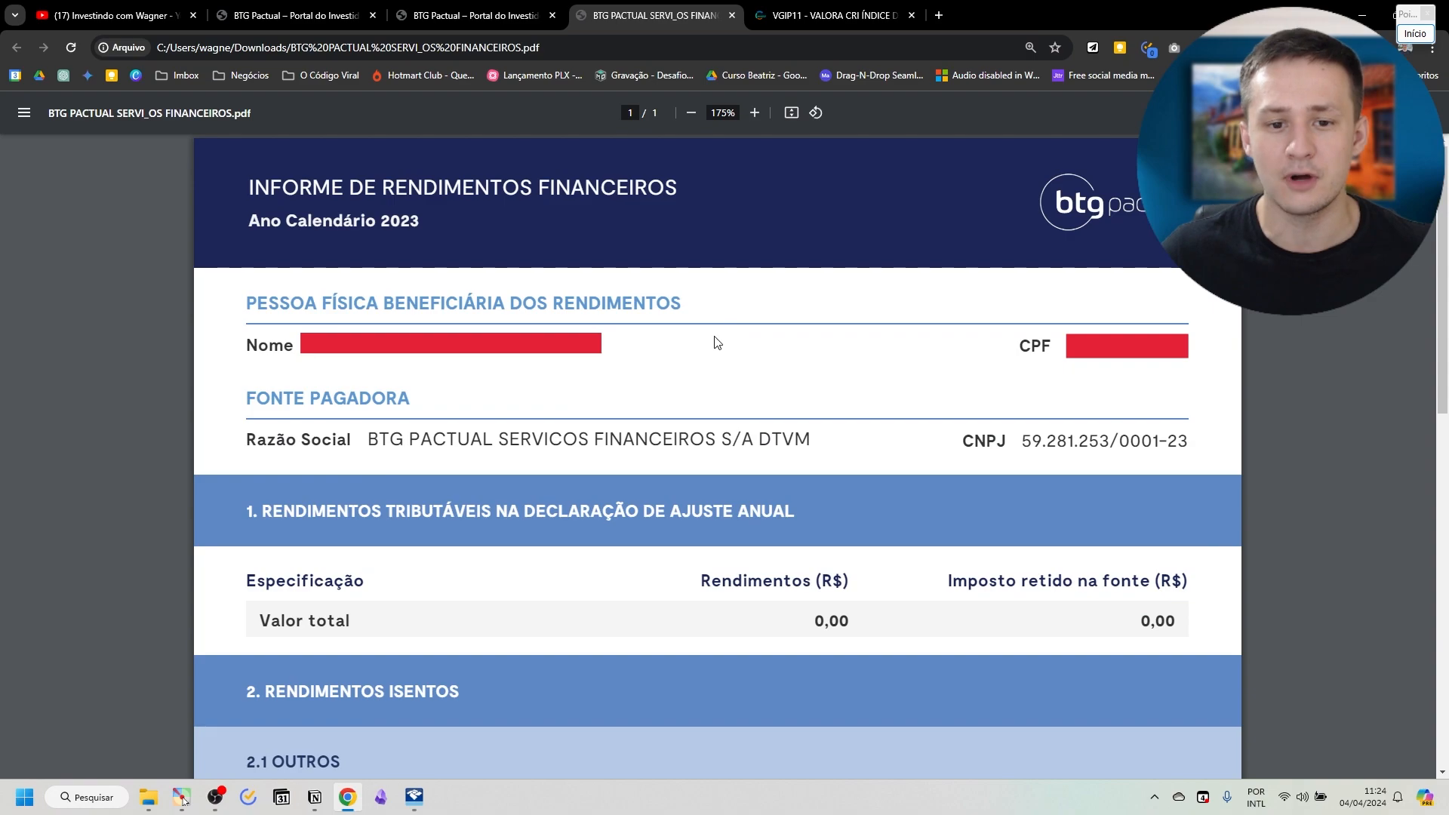
{"action": "left_click_drag", "start_coordinate": [1025, 444], "coordinate": [1191, 443]}
{"action": "key", "text": "alt+Tab"}
{"action": "left_click", "coordinate": [381, 355]}
{"action": "key", "text": "ctrl+v"}
Copy the payer name BTG PACTUAL SERVICOS FINANCEIROS S/A DTVM from the browser report into Nome da Fonte Pagadora in IRPF 2024.
{"action": "key", "text": "alt+Tab"}
{"action": "left_click_drag", "start_coordinate": [367, 440], "coordinate": [852, 443]}
{"action": "key", "text": "alt+Tab"}
{"action": "left_click", "coordinate": [558, 356]}
{"action": "key", "text": "ctrl+v"}
{"action": "key", "text": "alt+Tab"}
{"action": "key", "text": "alt+Tab"}
Fill the entry's description from the clipboard history with "Rendimentos recebidos do FII VALORA CRI INDICE DE PRECO PRINCIPAL".
{"action": "left_click", "coordinate": [485, 399]}
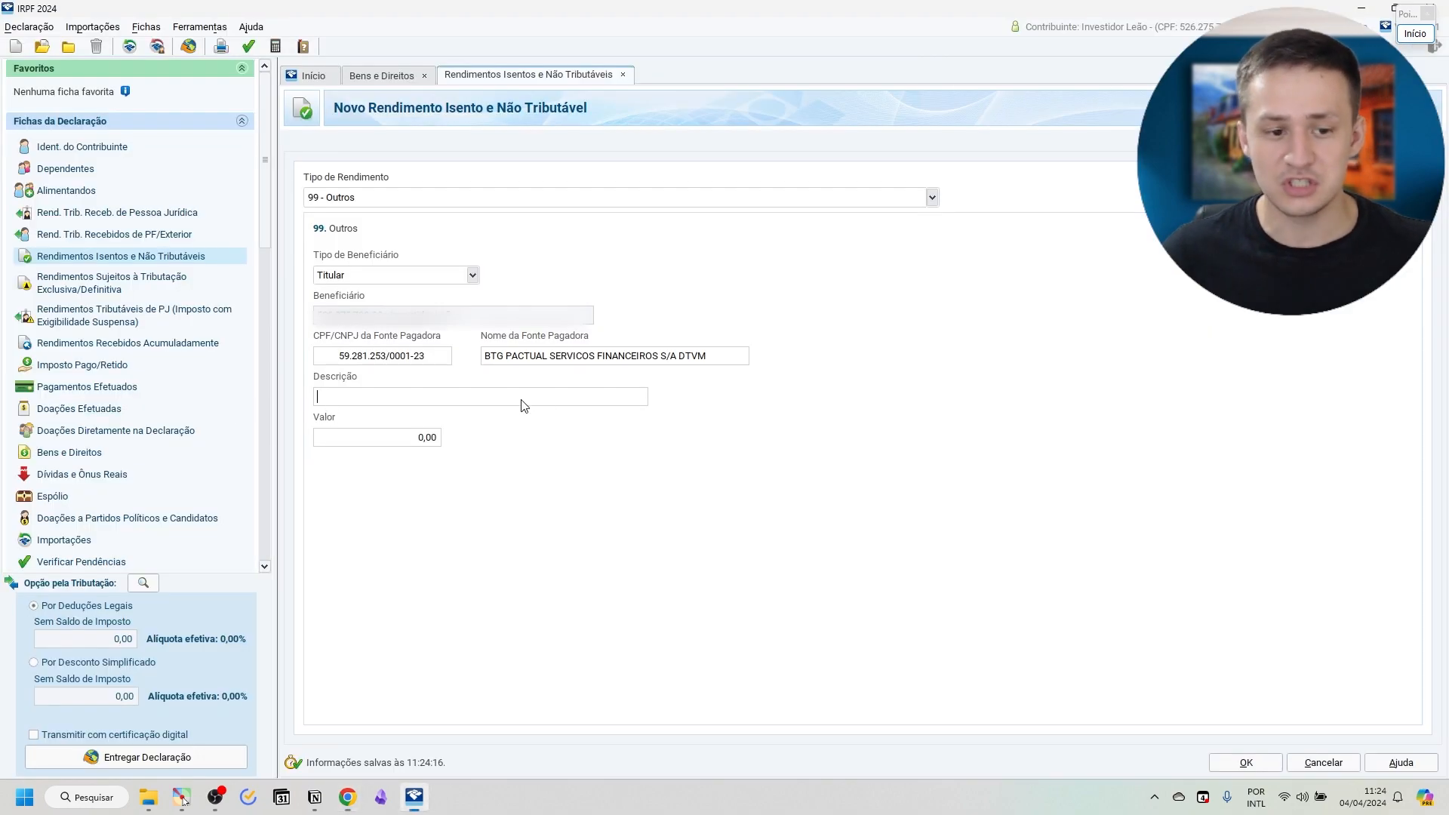
{"action": "key", "text": "super+v"}
{"action": "scroll", "coordinate": [548, 539], "scroll_direction": "down", "scroll_amount": 5}
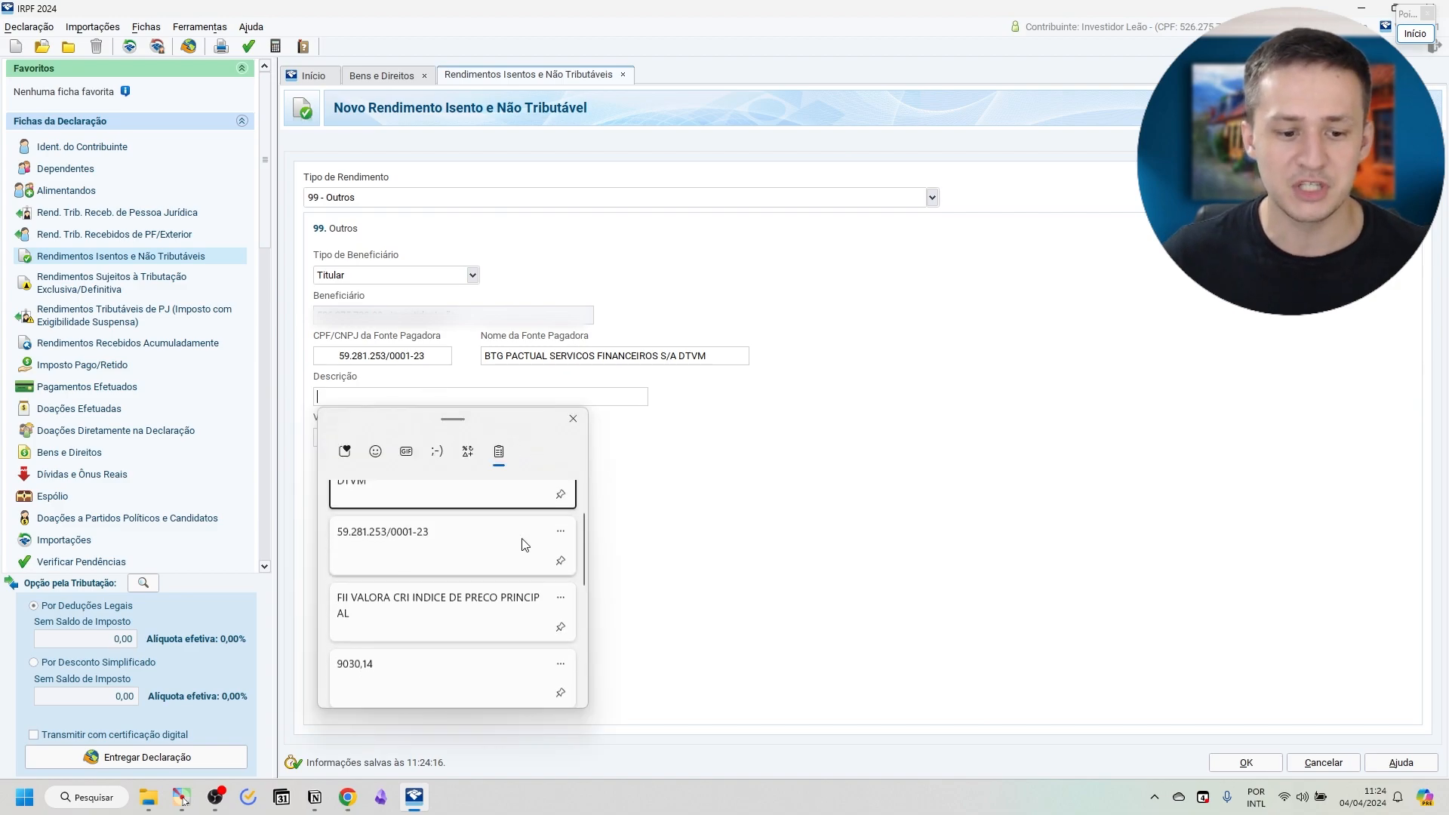
{"action": "scroll", "coordinate": [462, 614], "scroll_direction": "down", "scroll_amount": 3}
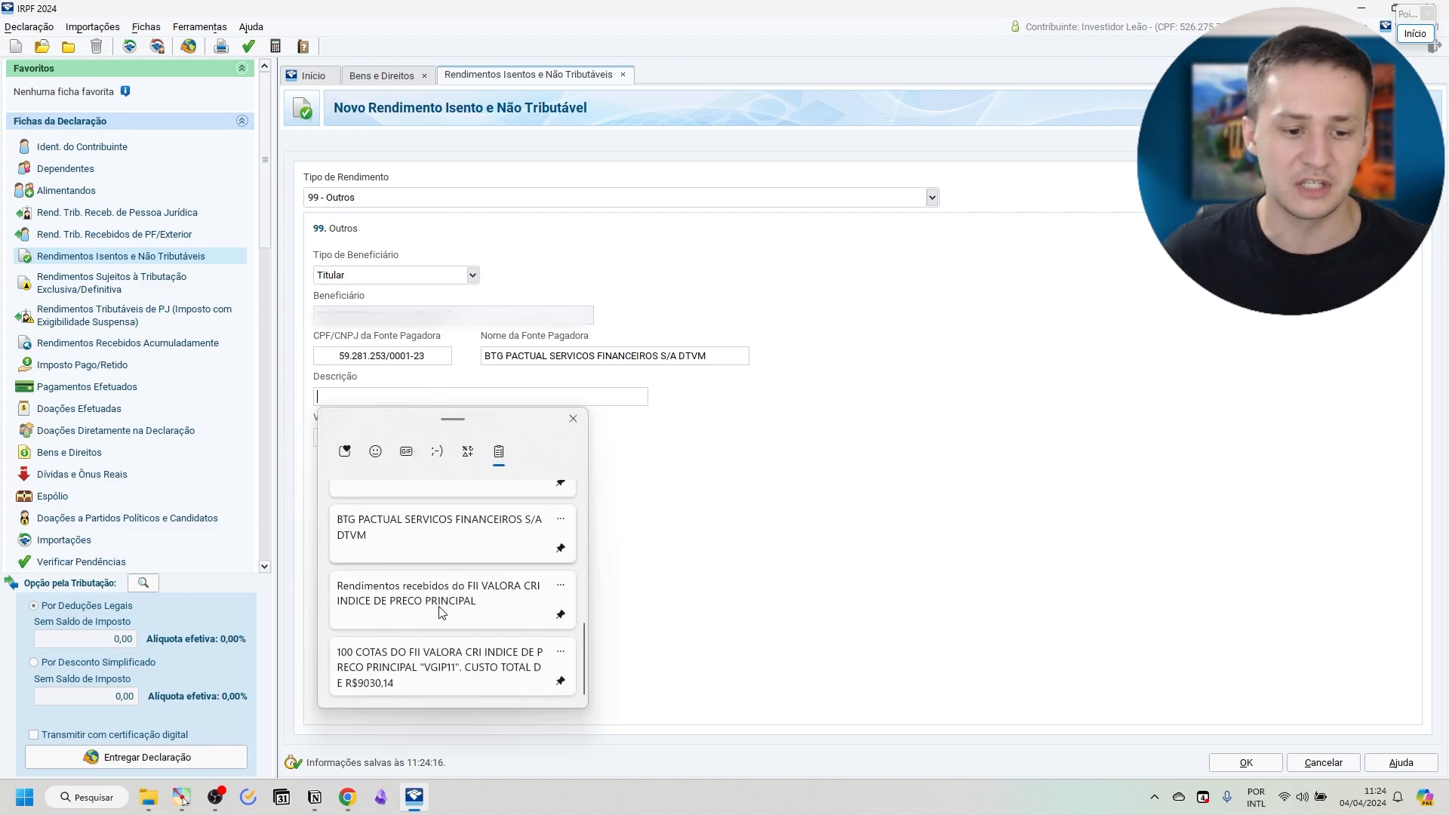
{"action": "left_click", "coordinate": [446, 506]}
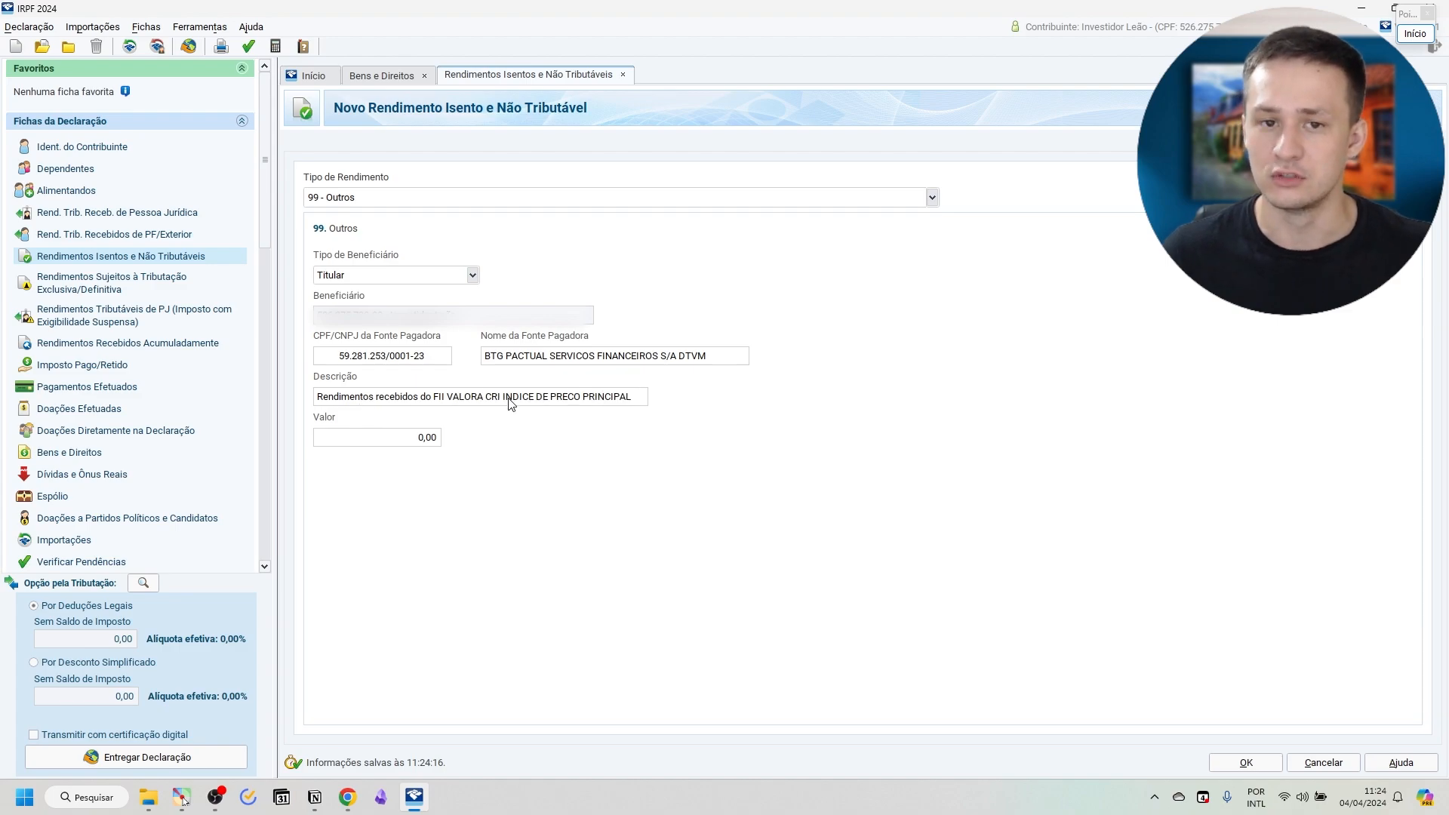
{"action": "left_click_drag", "start_coordinate": [413, 398], "coordinate": [632, 401]}
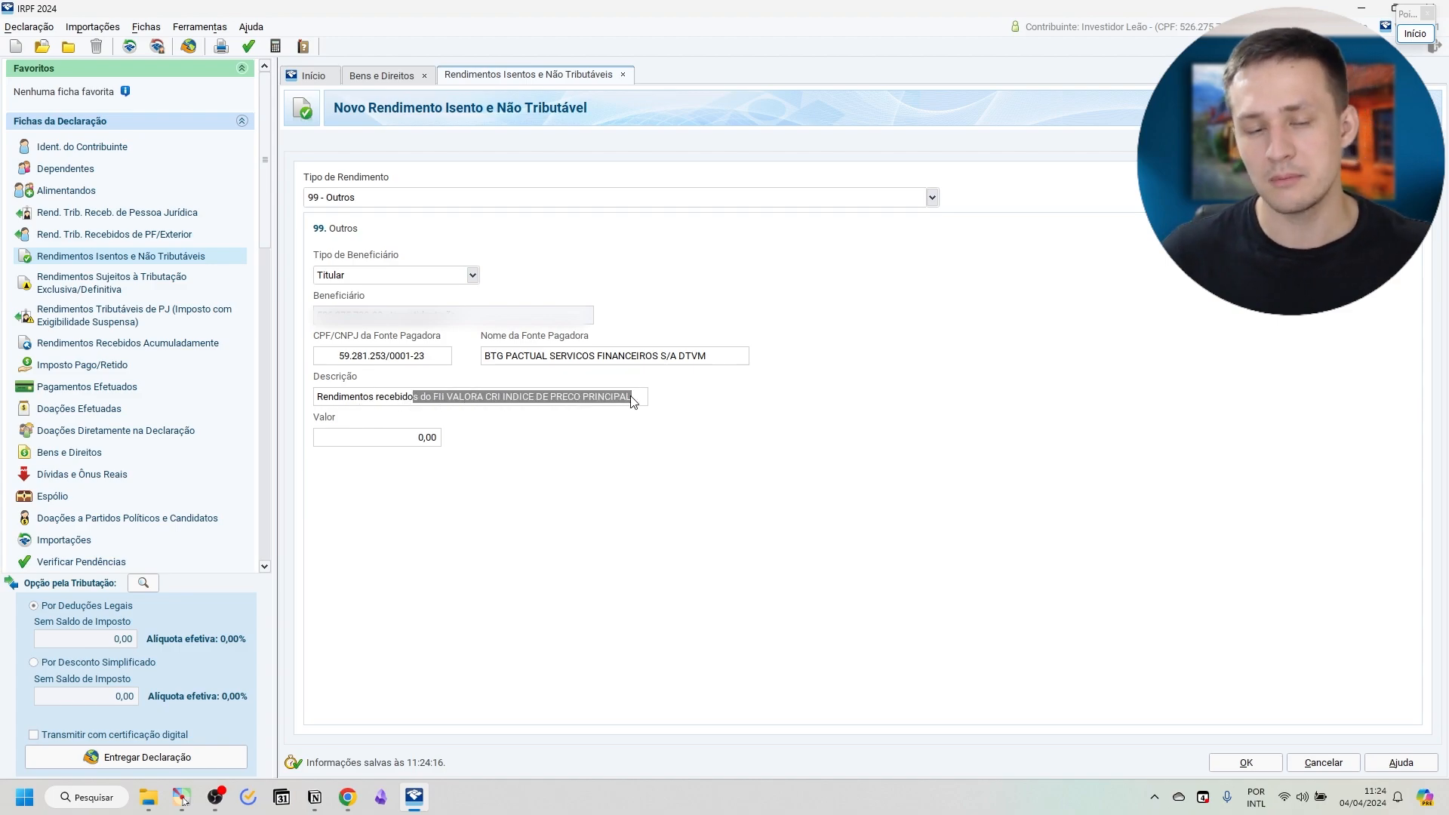
{"action": "left_click", "coordinate": [564, 398]}
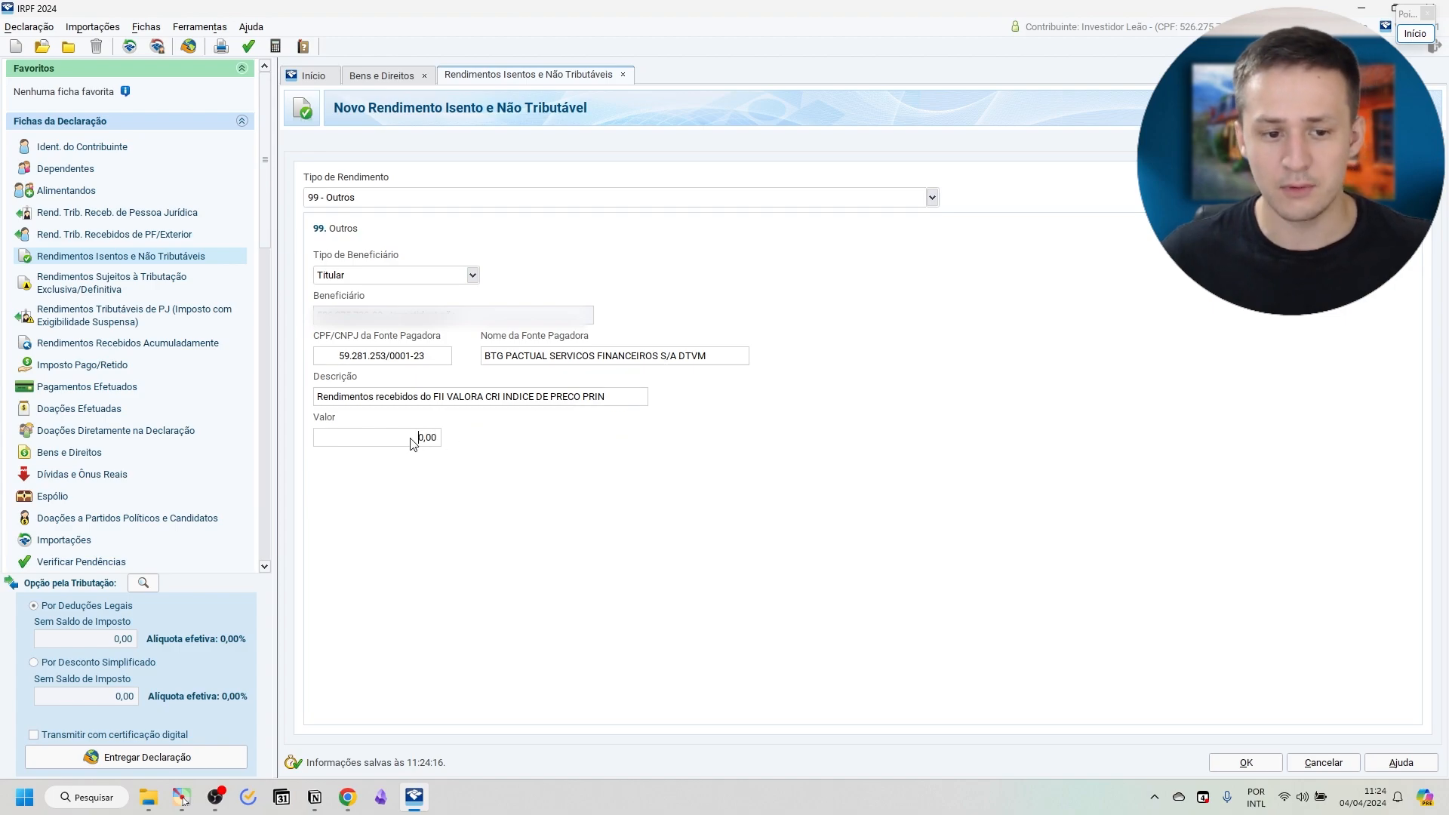
Look up the VGIP11 net income in the browser report and enter 64,02 as the entry's value in IRPF 2024.
{"action": "key", "text": "alt+Tab"}
{"action": "scroll", "coordinate": [792, 437], "scroll_direction": "down", "scroll_amount": 7}
{"action": "scroll", "coordinate": [793, 437], "scroll_direction": "down", "scroll_amount": 1}
{"action": "left_click_drag", "start_coordinate": [1148, 425], "coordinate": [1200, 428]}
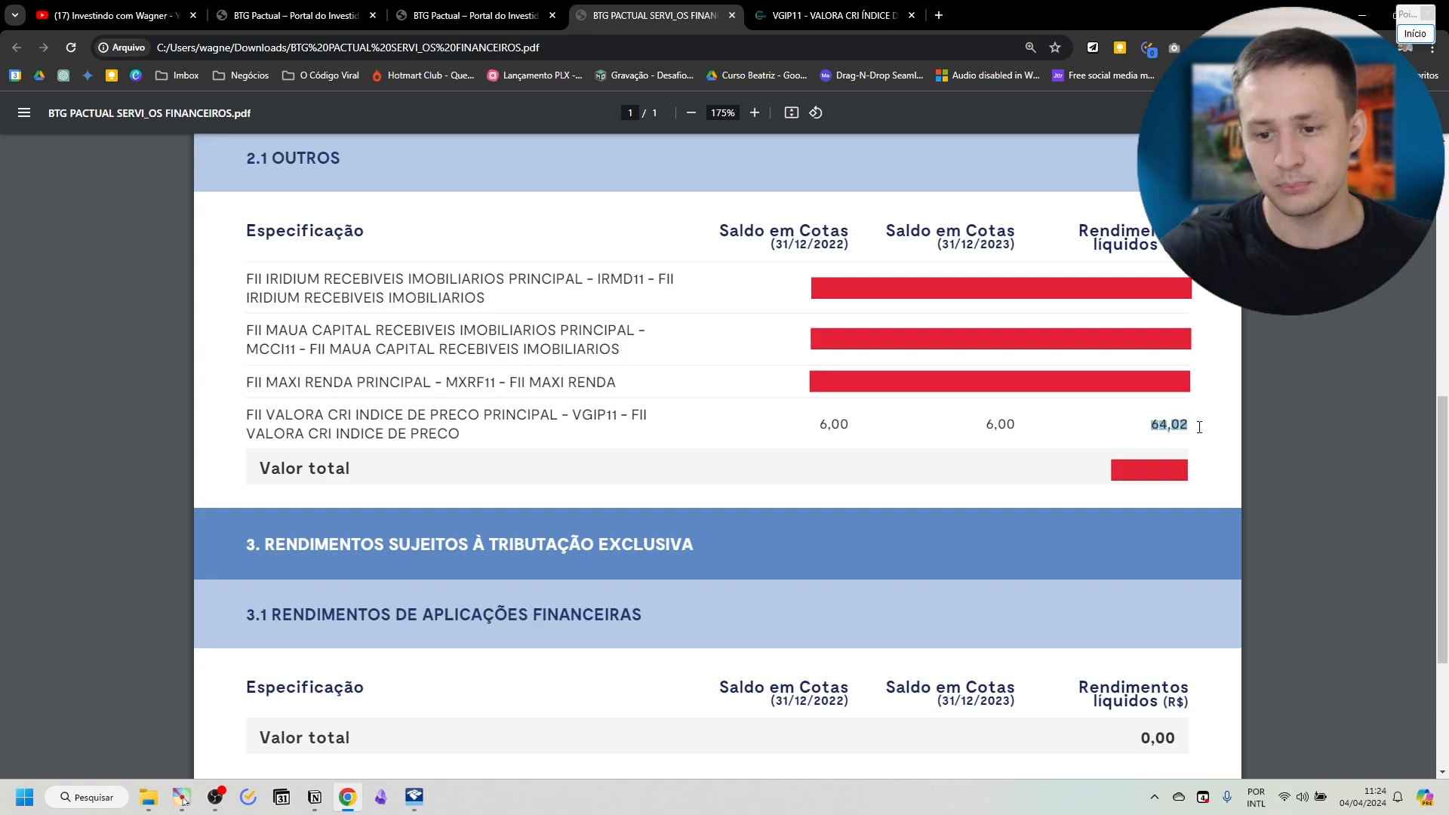
{"action": "key", "text": "alt+Tab"}
{"action": "type", "text": "64,02"}
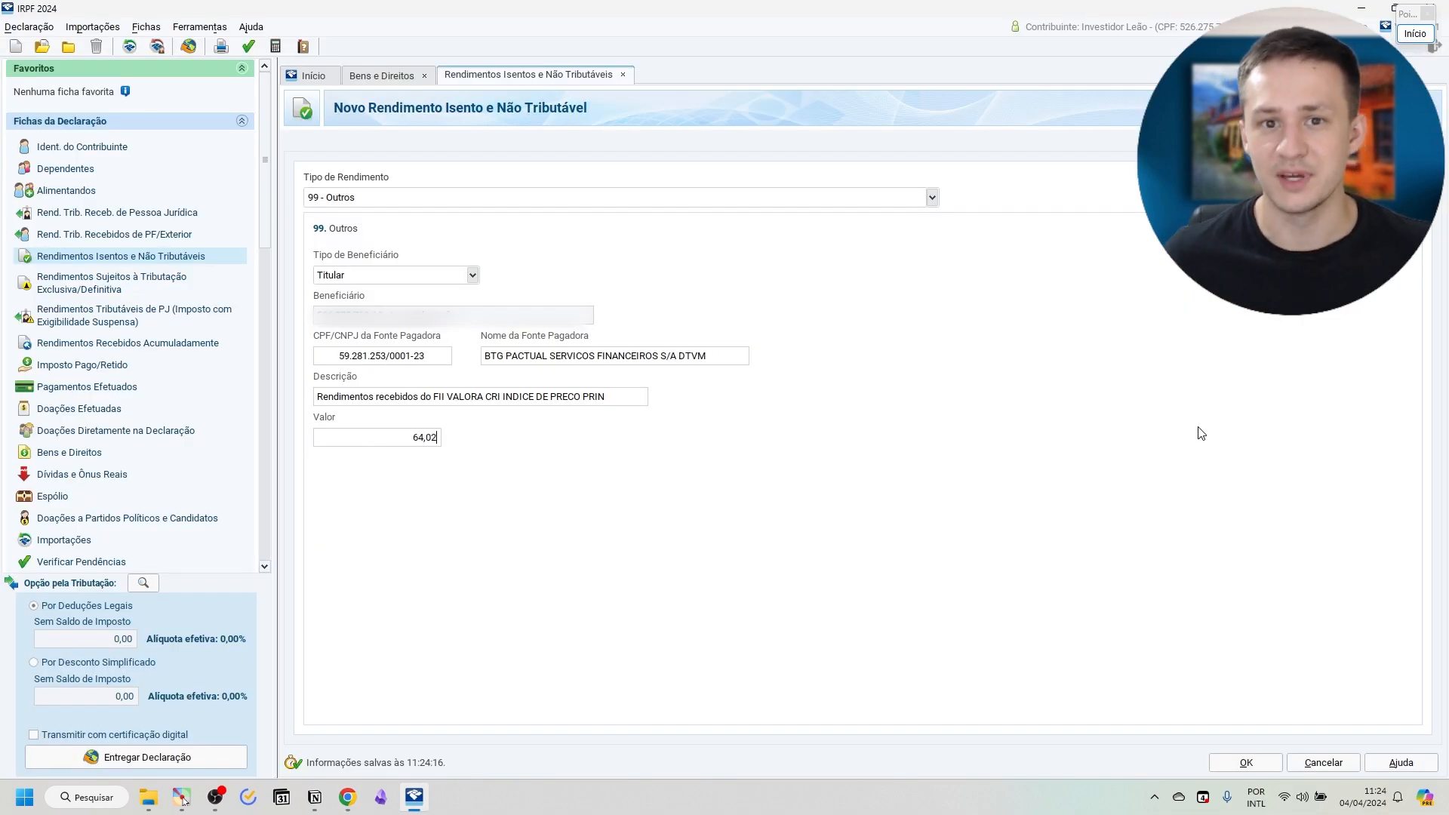
{"action": "key", "text": "Tab"}
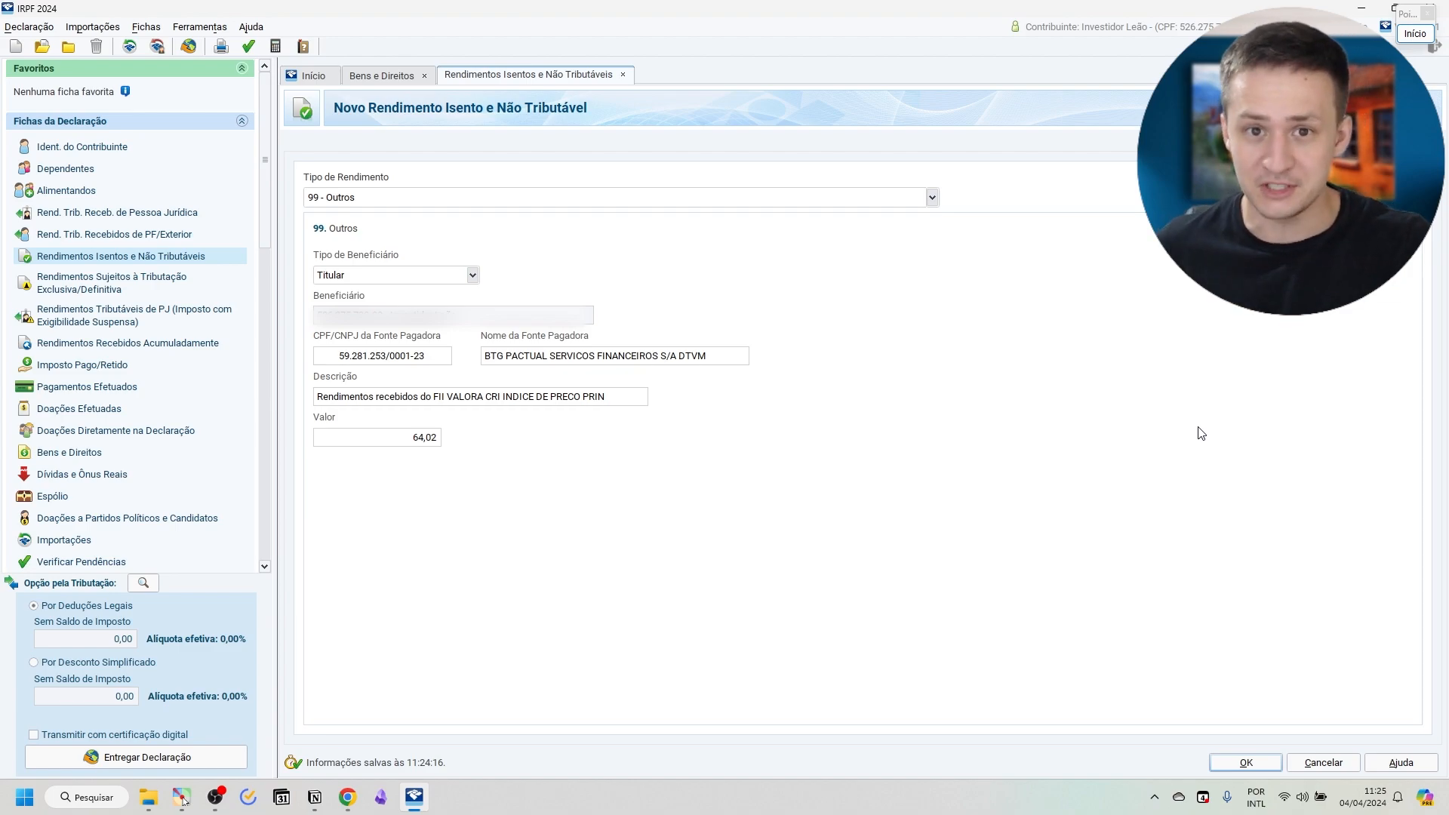
Recheck the Fonte Pagadora section of the browser report and save the exempt income entry in IRPF 2024.
{"action": "key", "text": "alt+Tab"}
{"action": "scroll", "coordinate": [958, 398], "scroll_direction": "up", "scroll_amount": 8}
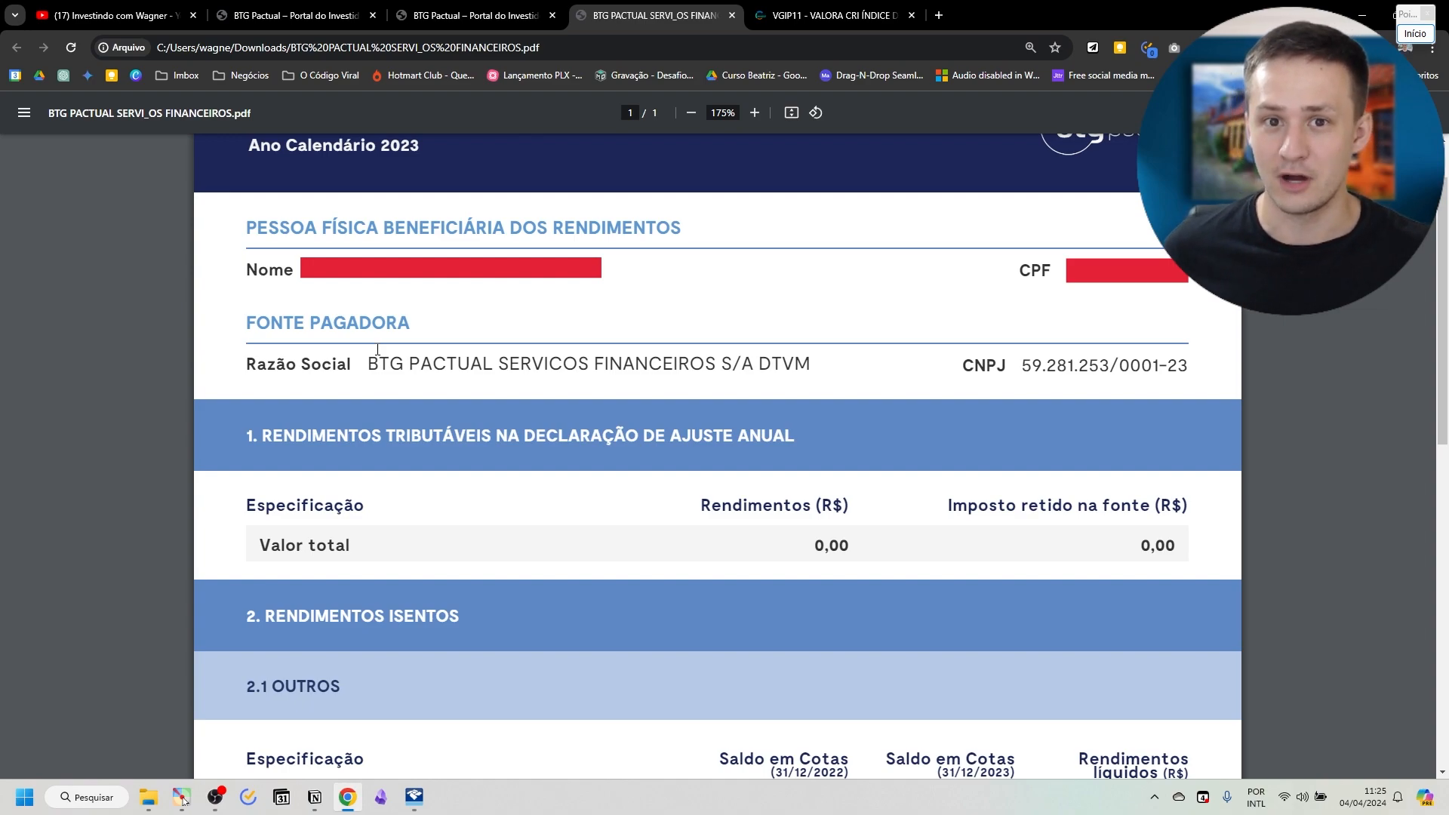
{"action": "key", "text": "alt+Tab"}
{"action": "left_click", "coordinate": [1238, 764]}
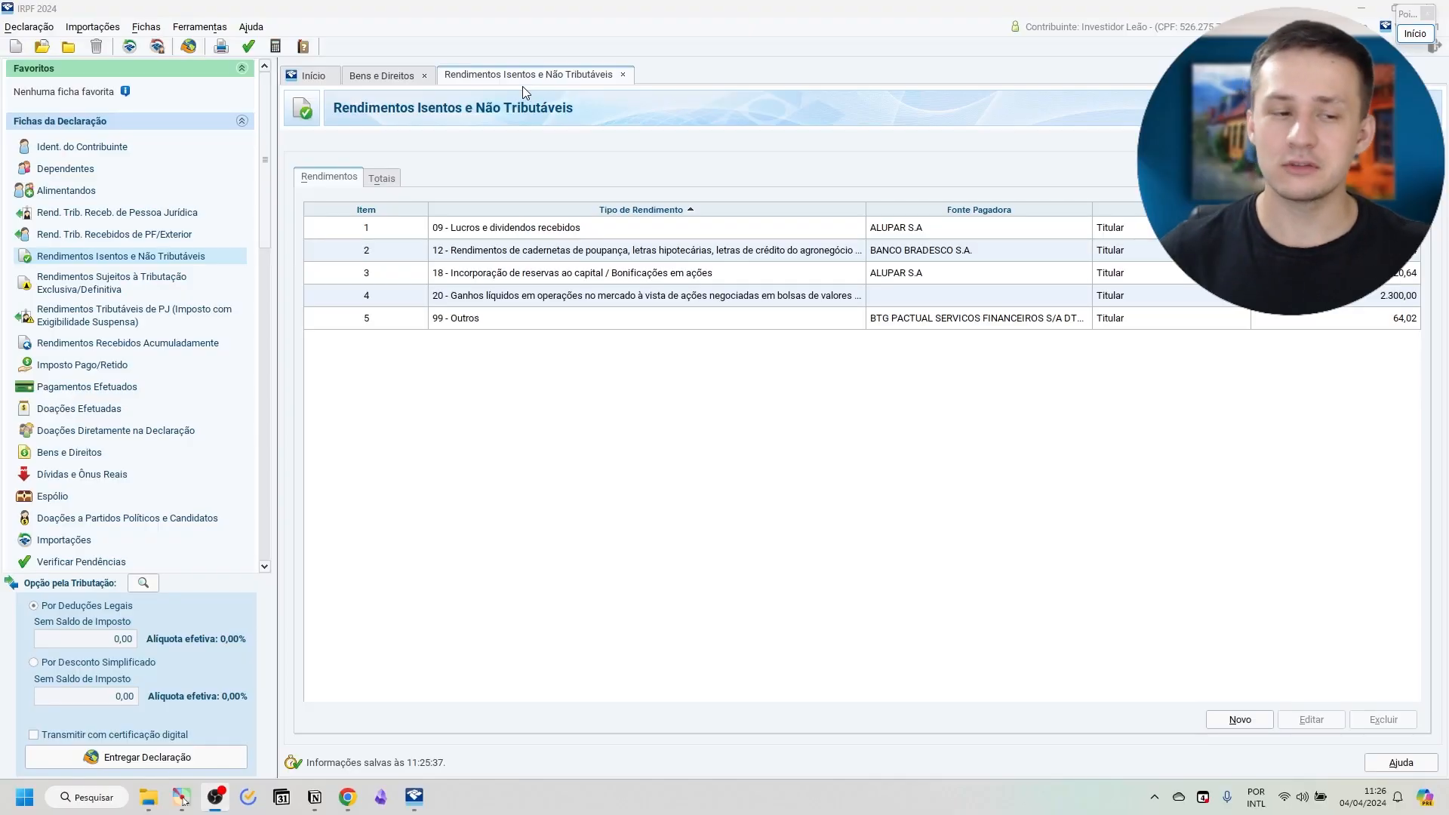
Open the Operações em FII ou Fiagro form under Renda Variável.
{"action": "scroll", "coordinate": [265, 155], "scroll_direction": "down", "scroll_amount": 4}
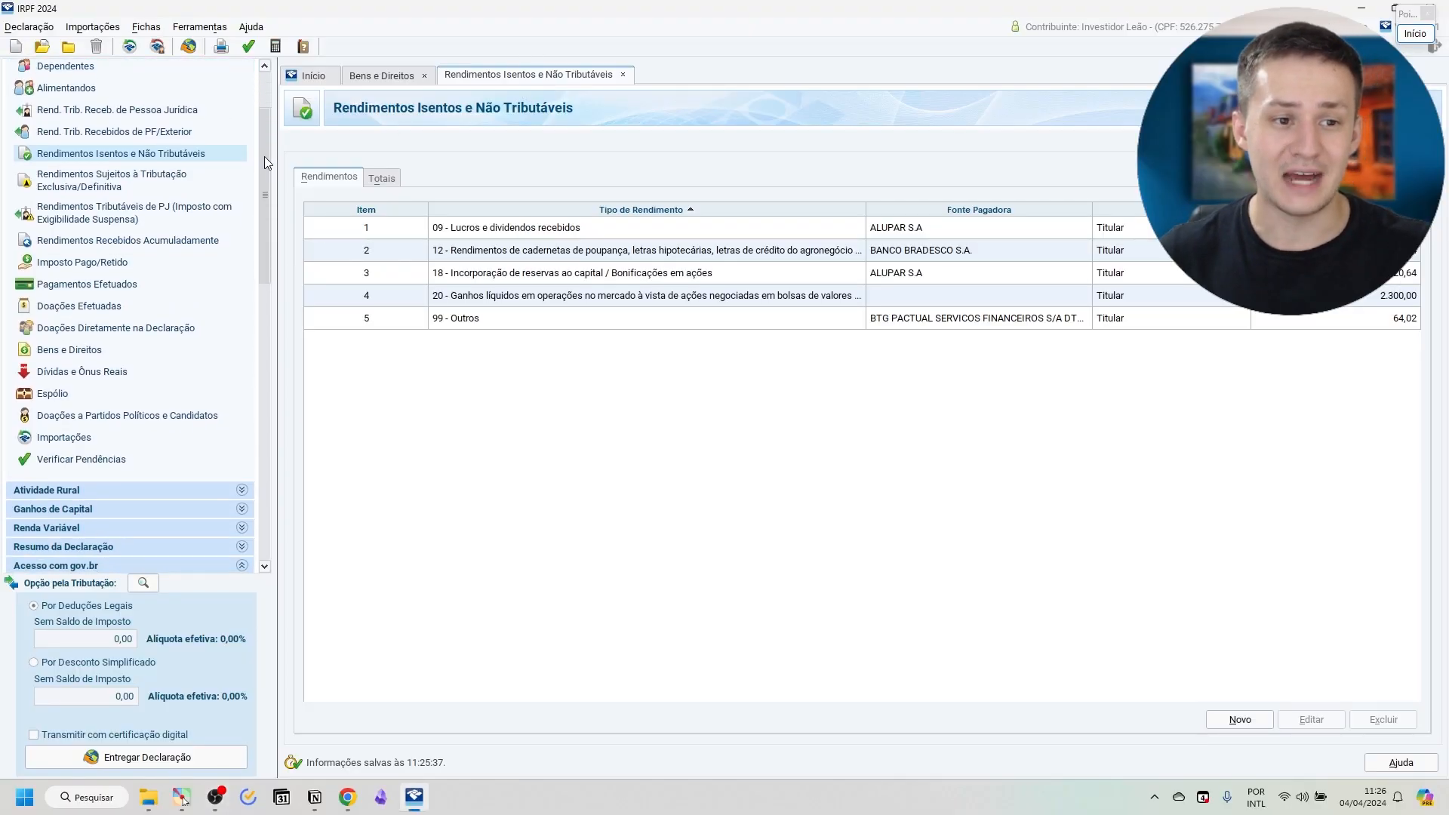
{"action": "scroll", "coordinate": [254, 227], "scroll_direction": "down", "scroll_amount": 3}
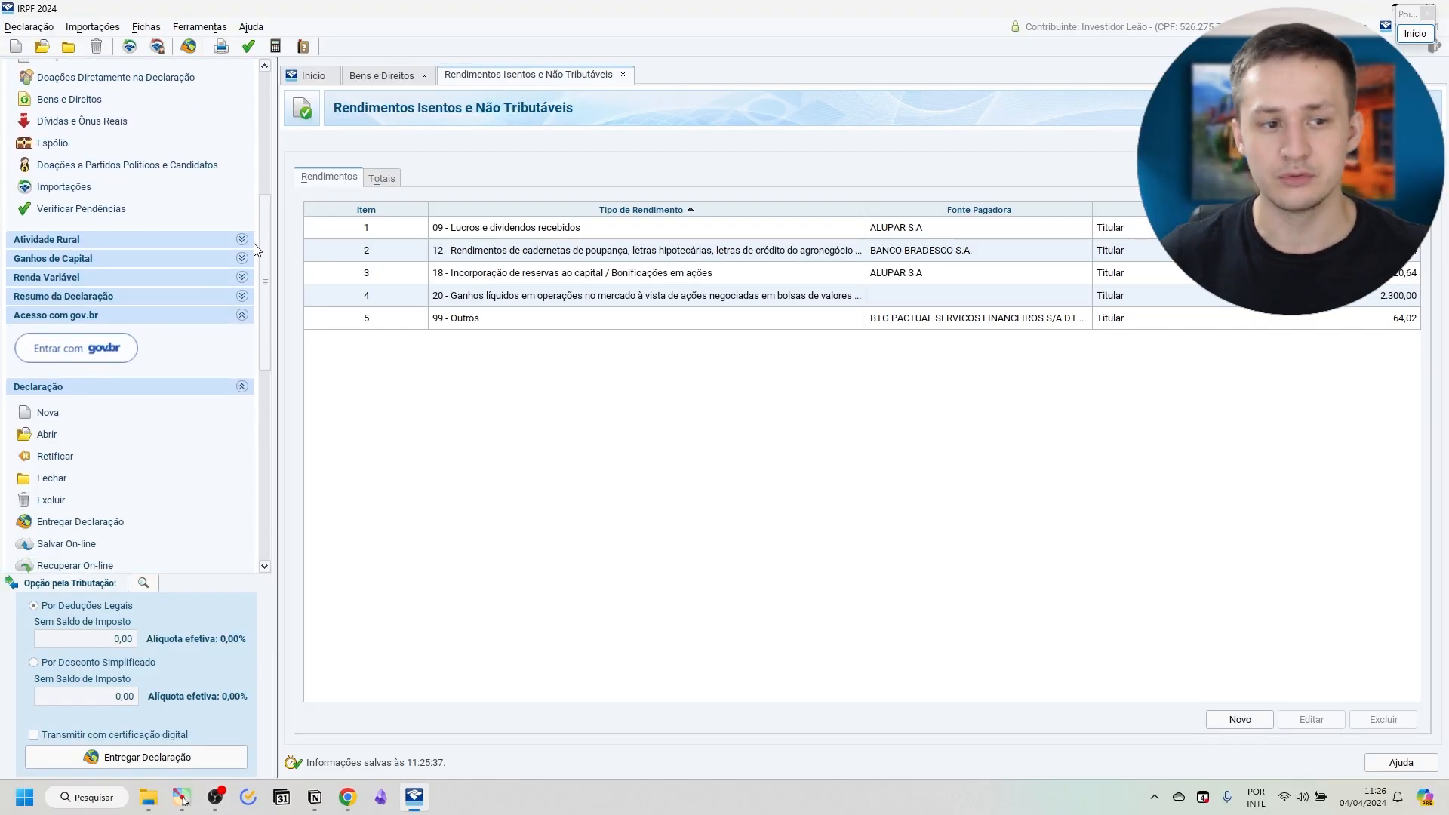
{"action": "left_click", "coordinate": [63, 280]}
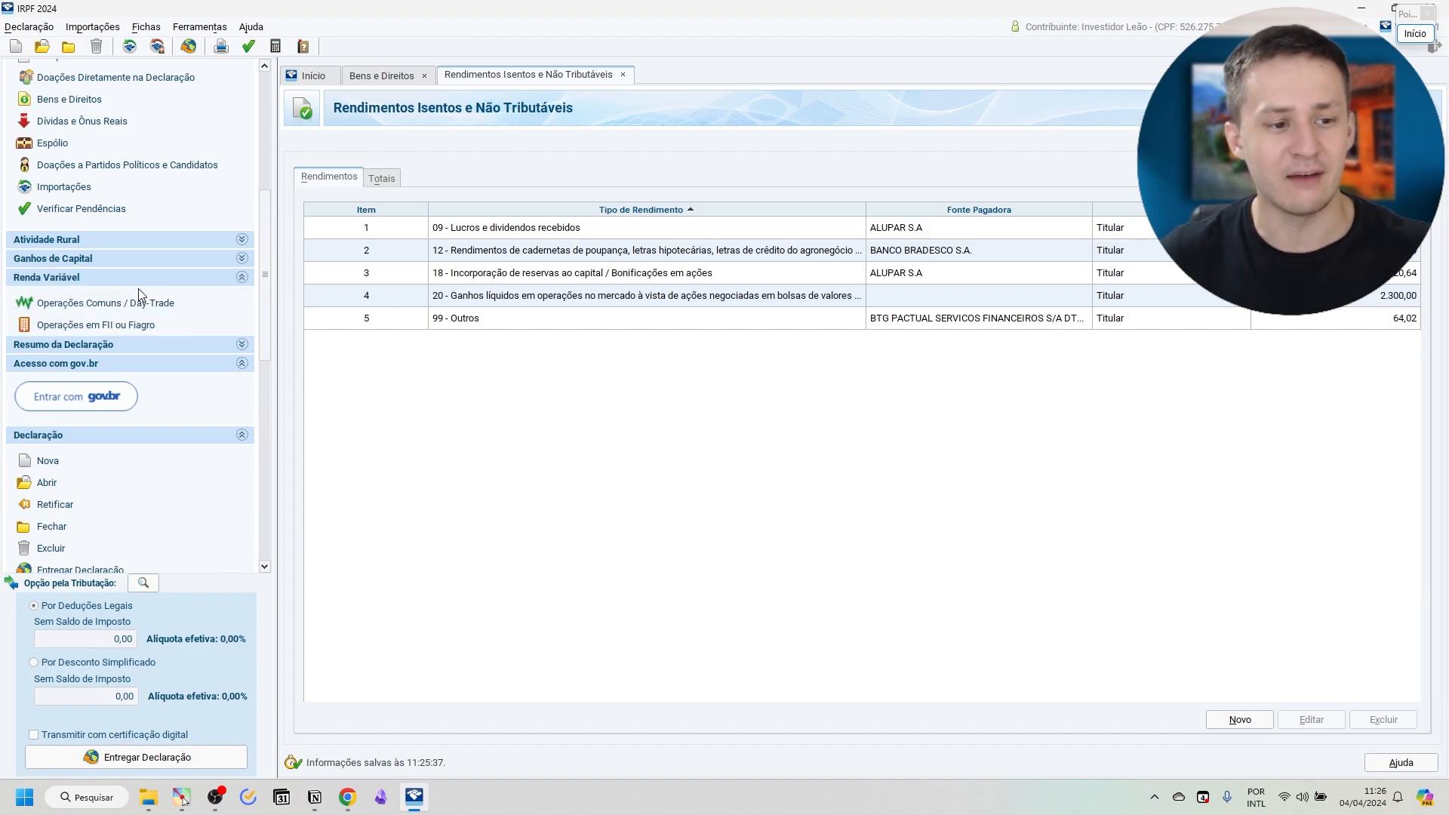
{"action": "left_click", "coordinate": [64, 326]}
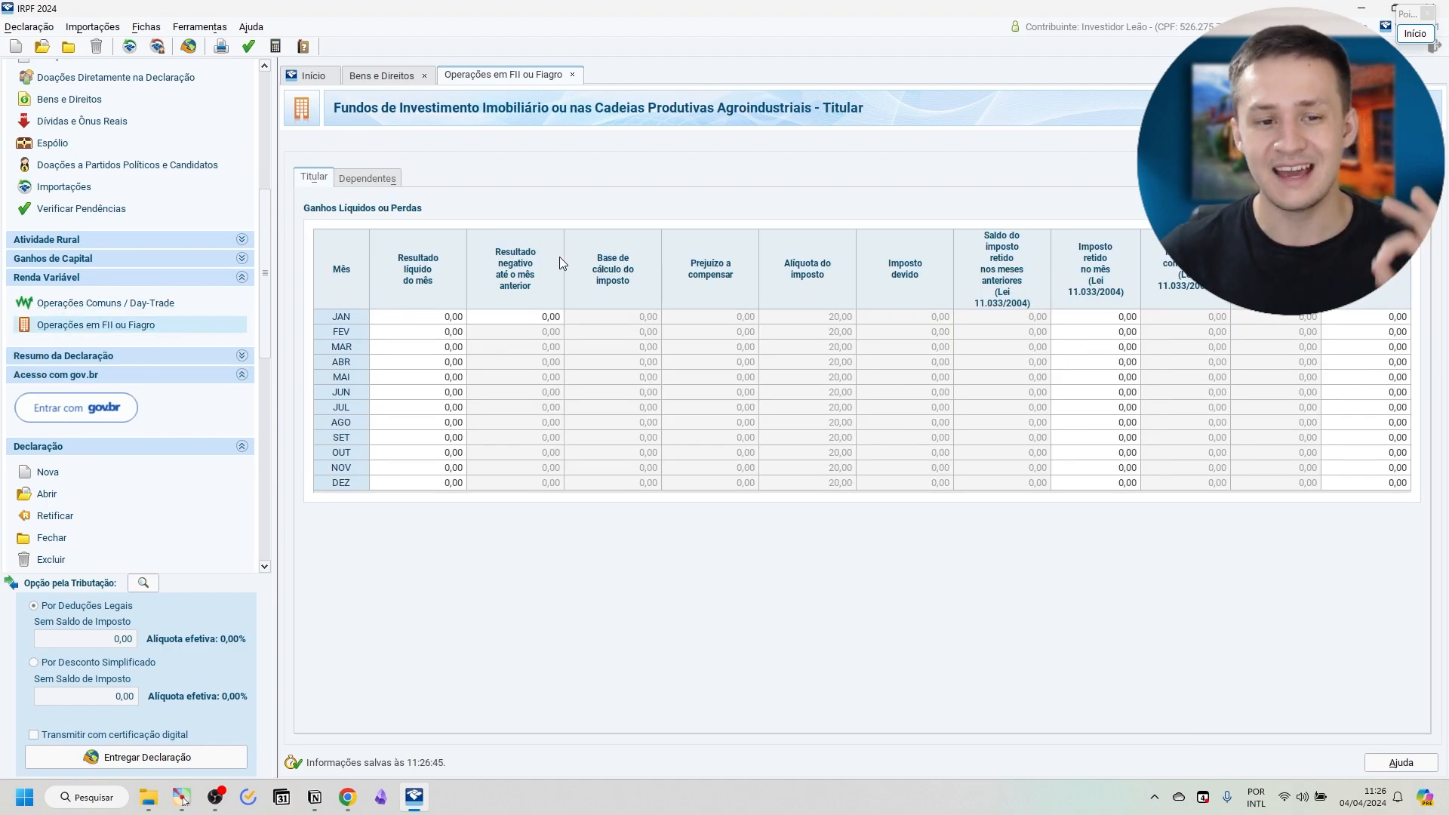
Set the March net result of the real estate fund operations to 2000 and check that month's tax base and rate.
{"action": "left_click", "coordinate": [536, 347]}
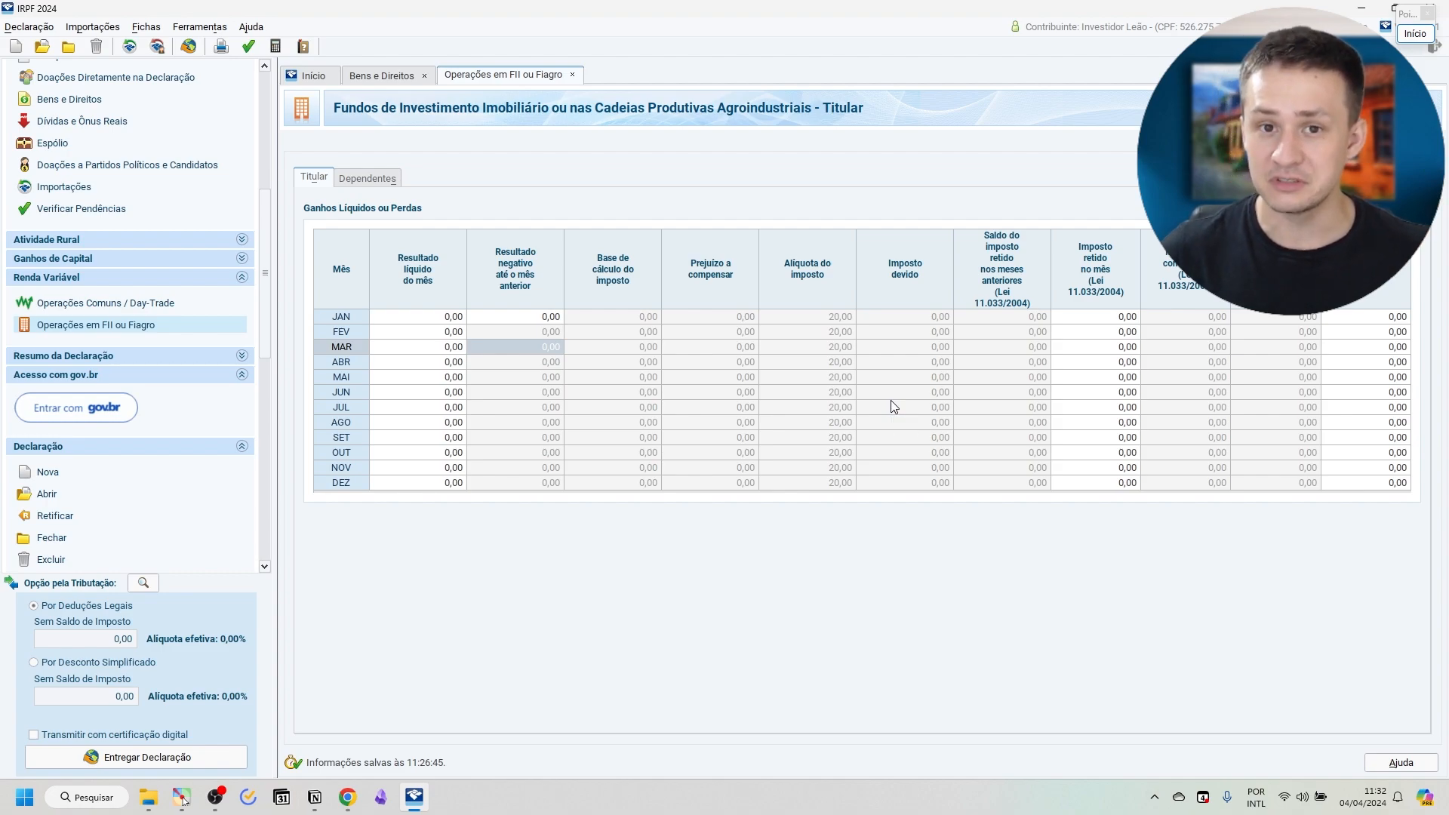
{"action": "left_click", "coordinate": [437, 347]}
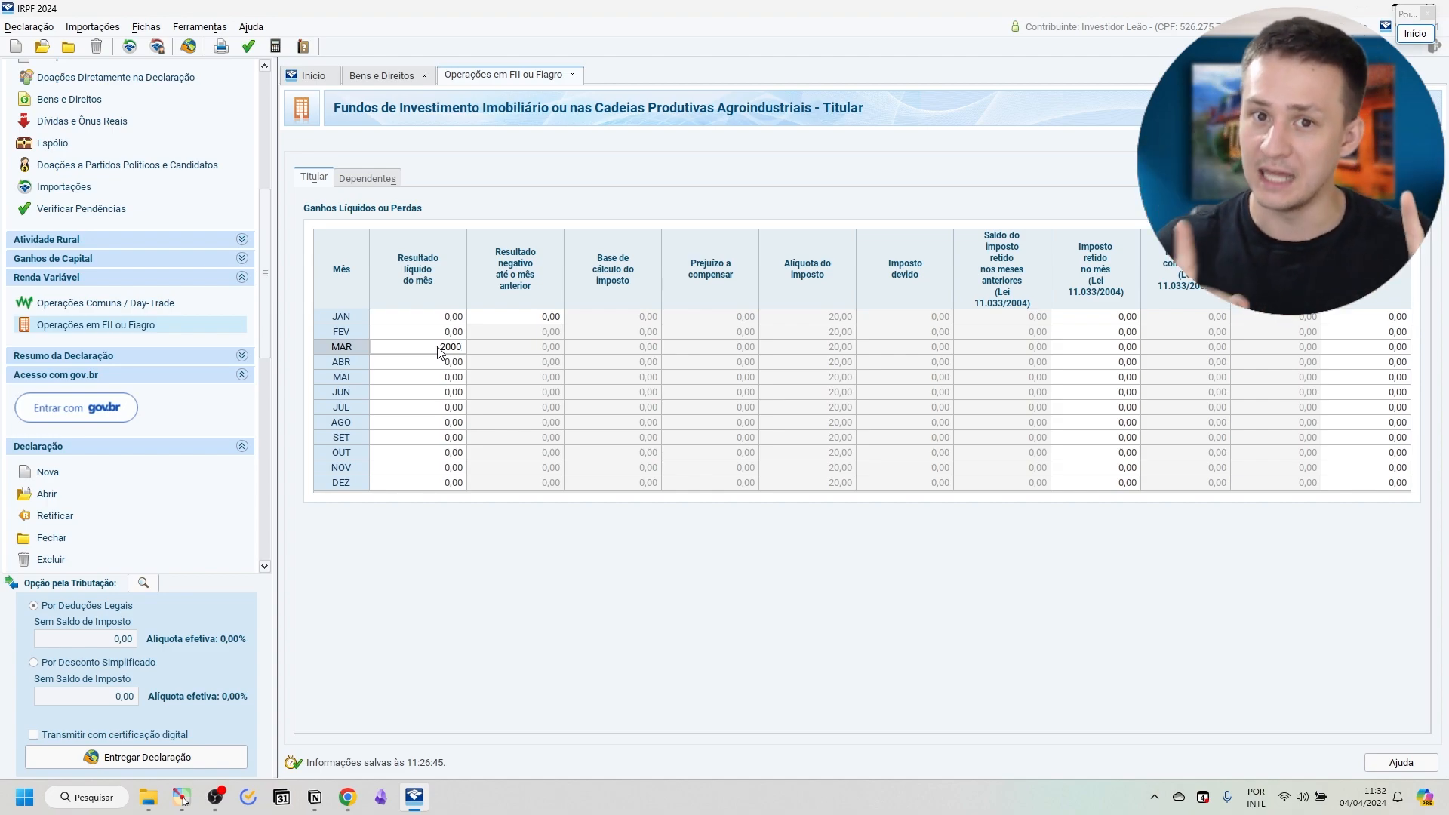
{"action": "key", "text": "Tab"}
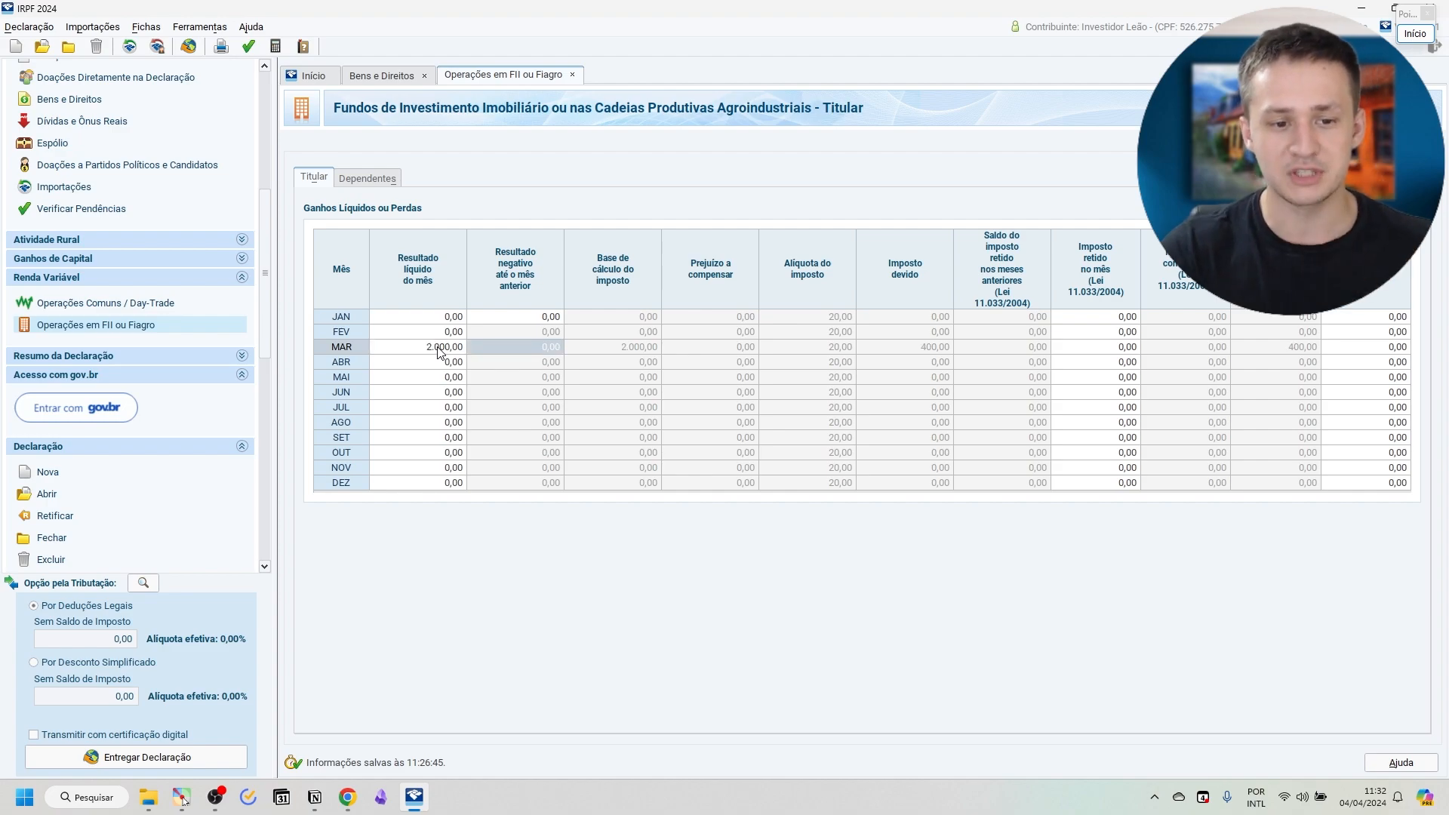
{"action": "left_click", "coordinate": [624, 351]}
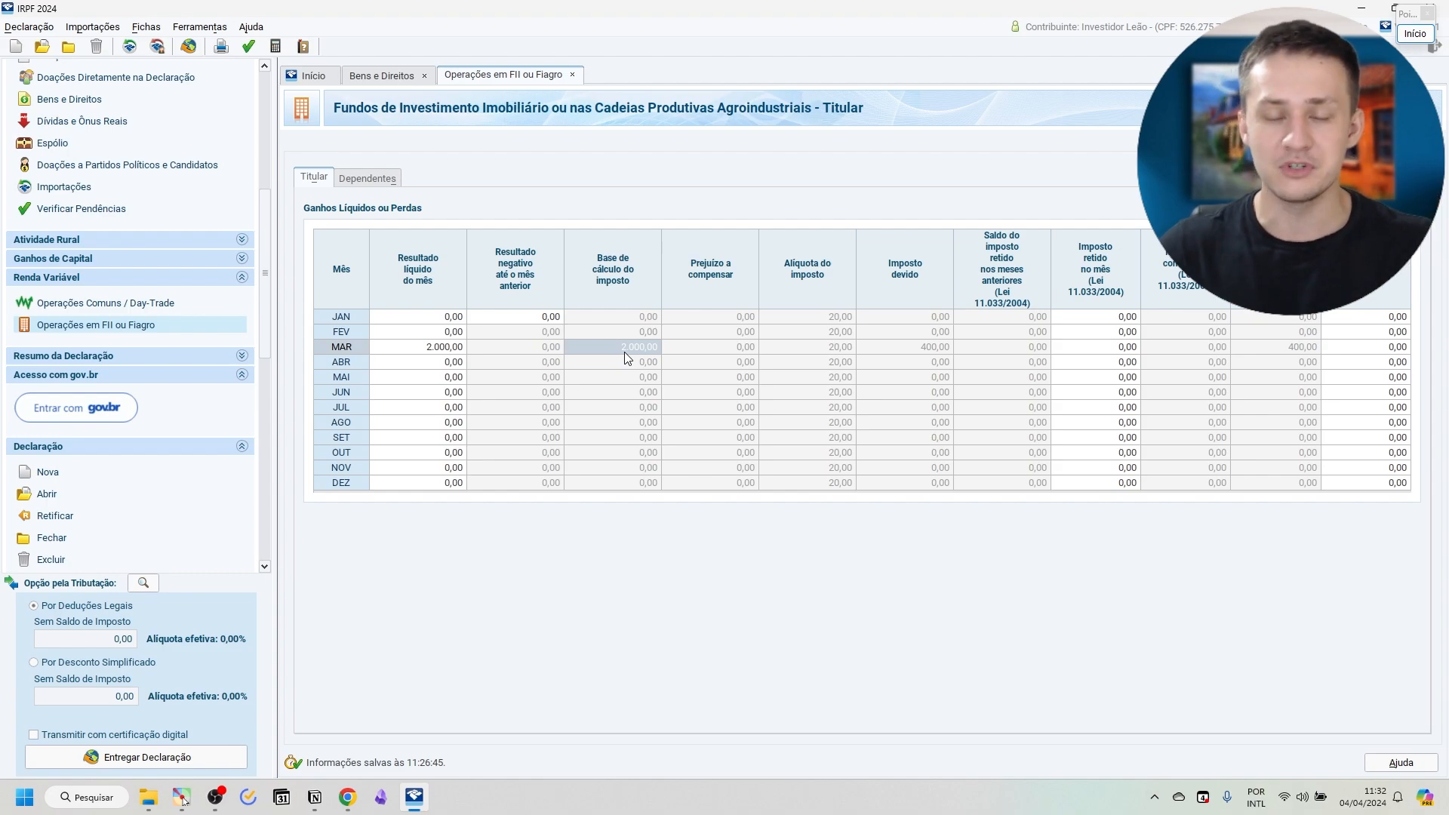
{"action": "left_click", "coordinate": [810, 350]}
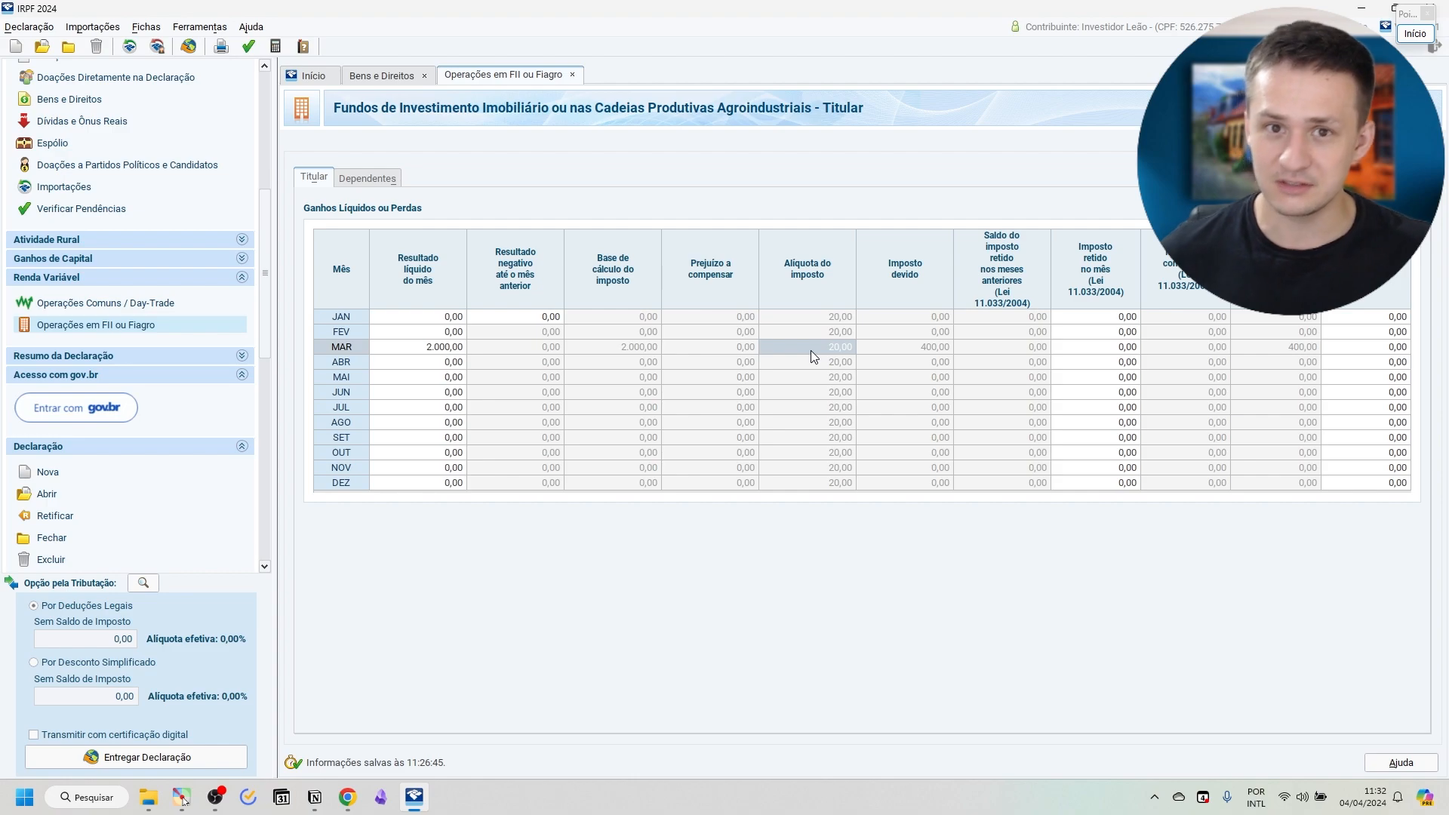
Check the March tax due and mark the March withheld tax and tax paid cells with red rectangles.
{"action": "left_click", "coordinate": [934, 348]}
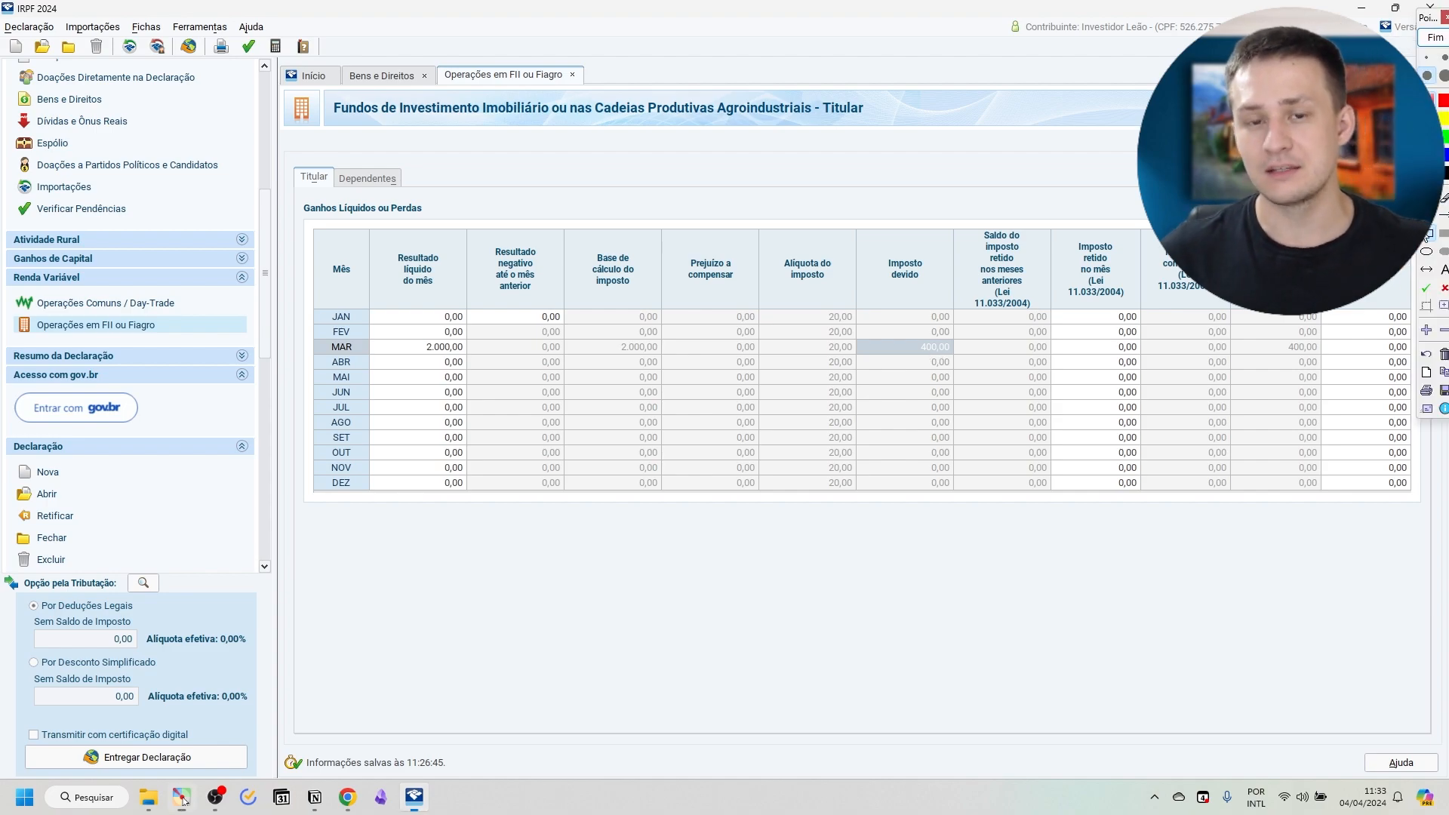
{"action": "mouse_move", "coordinate": [1049, 336]}
{"action": "left_mouse_down"}
{"action": "mouse_move", "coordinate": [1069, 359]}
{"action": "mouse_move", "coordinate": [1147, 364]}
{"action": "left_mouse_up"}
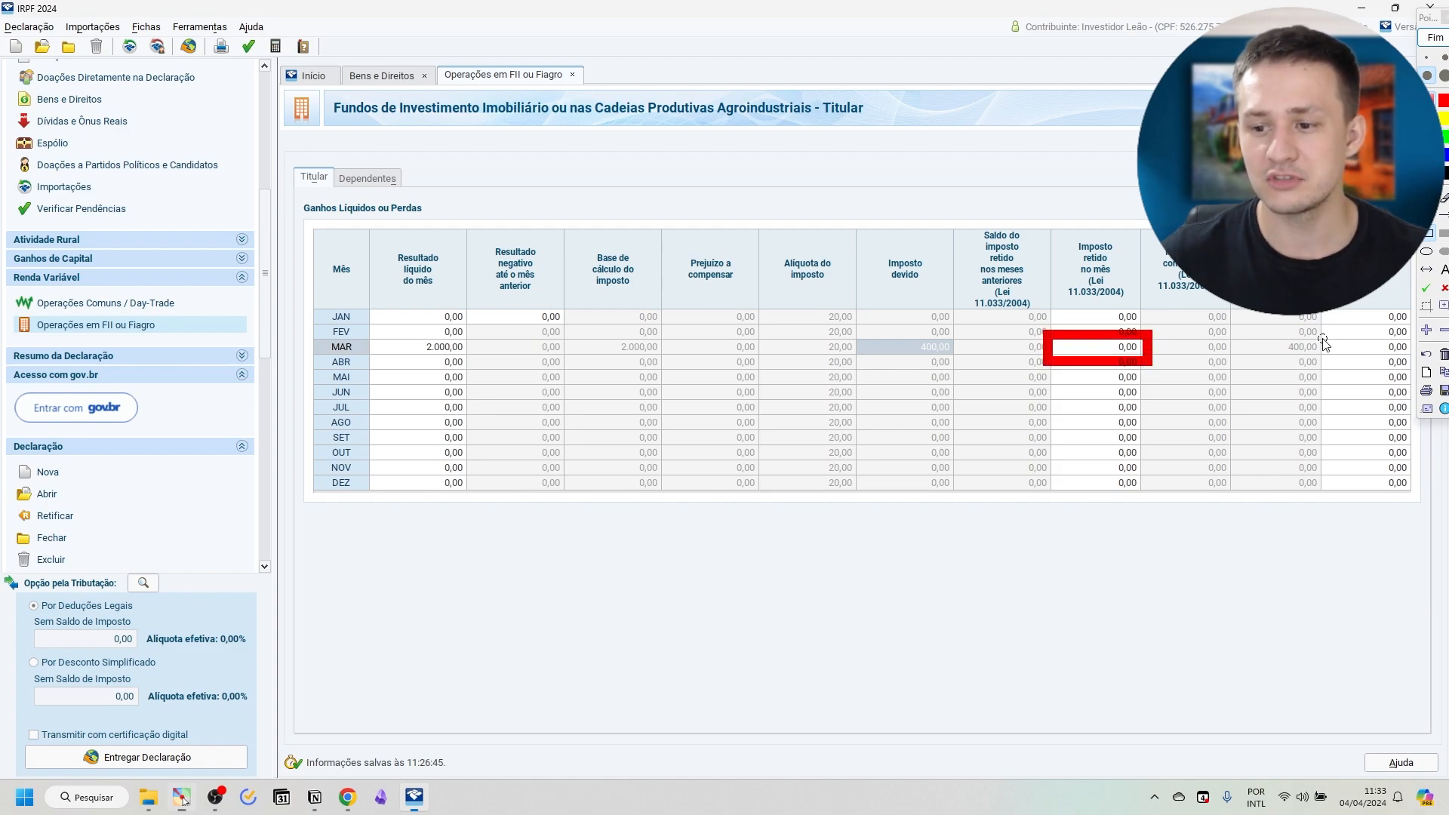
{"action": "mouse_move", "coordinate": [1316, 333]}
{"action": "left_mouse_down"}
{"action": "mouse_move", "coordinate": [1359, 364]}
{"action": "mouse_move", "coordinate": [1416, 364]}
{"action": "left_mouse_up"}
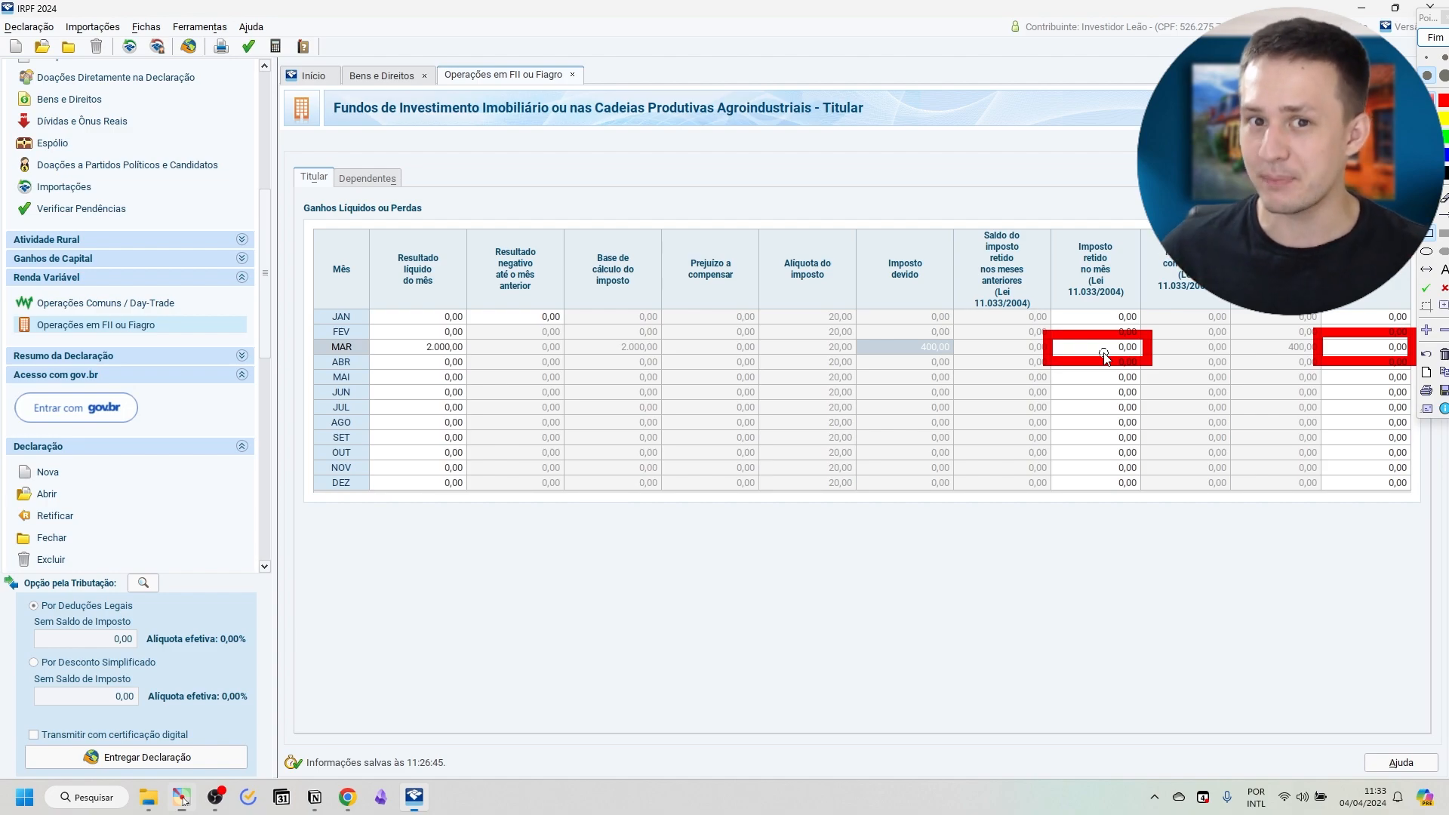
{"action": "left_click", "coordinate": [1435, 38]}
Set the March tax withheld in the month (Imposto retido no mês) to 5.
{"action": "left_click", "coordinate": [1102, 346]}
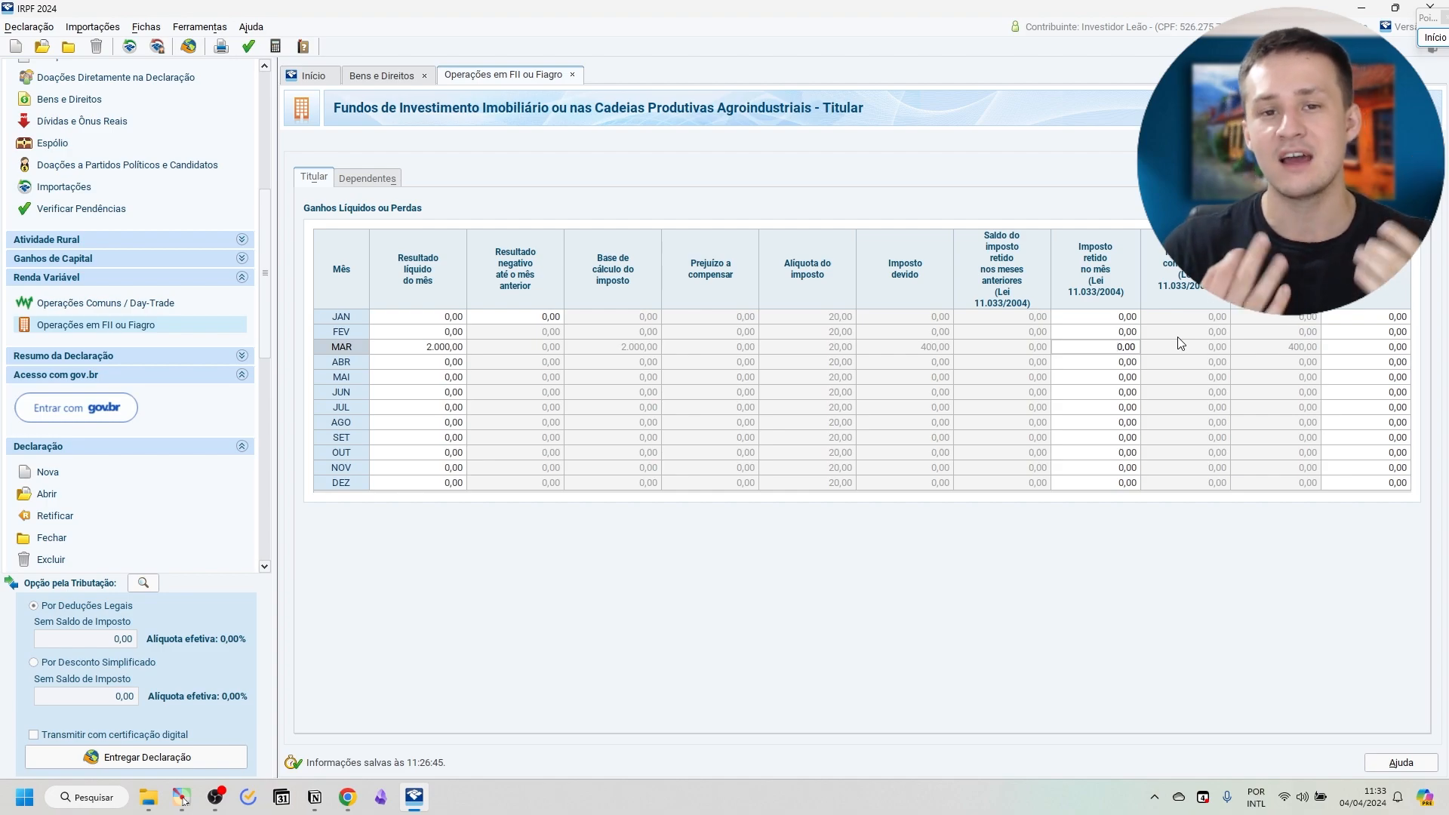
{"action": "key", "text": "ctrl+a"}
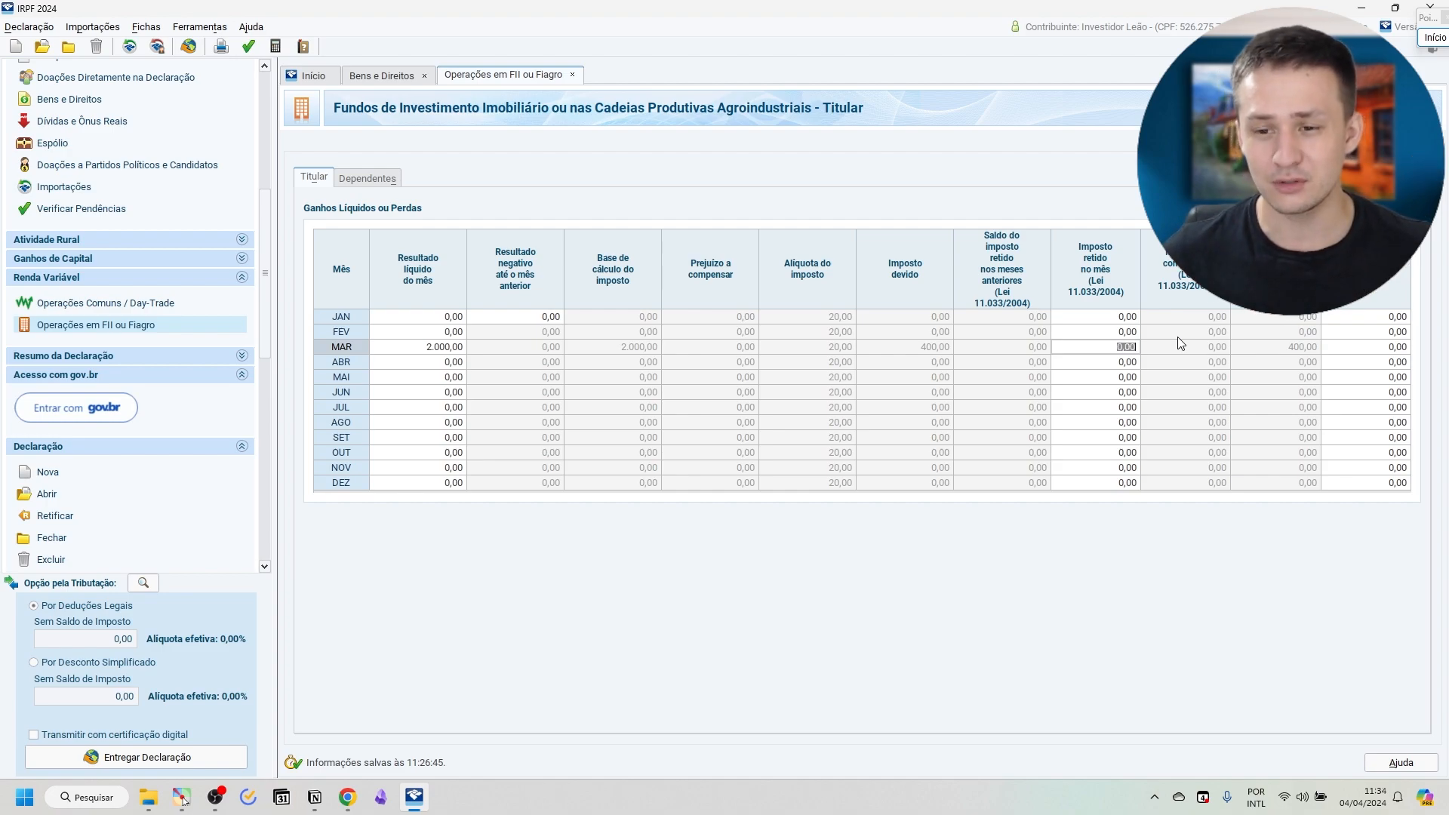
{"action": "type", "text": "5"}
{"action": "key", "text": "Tab"}
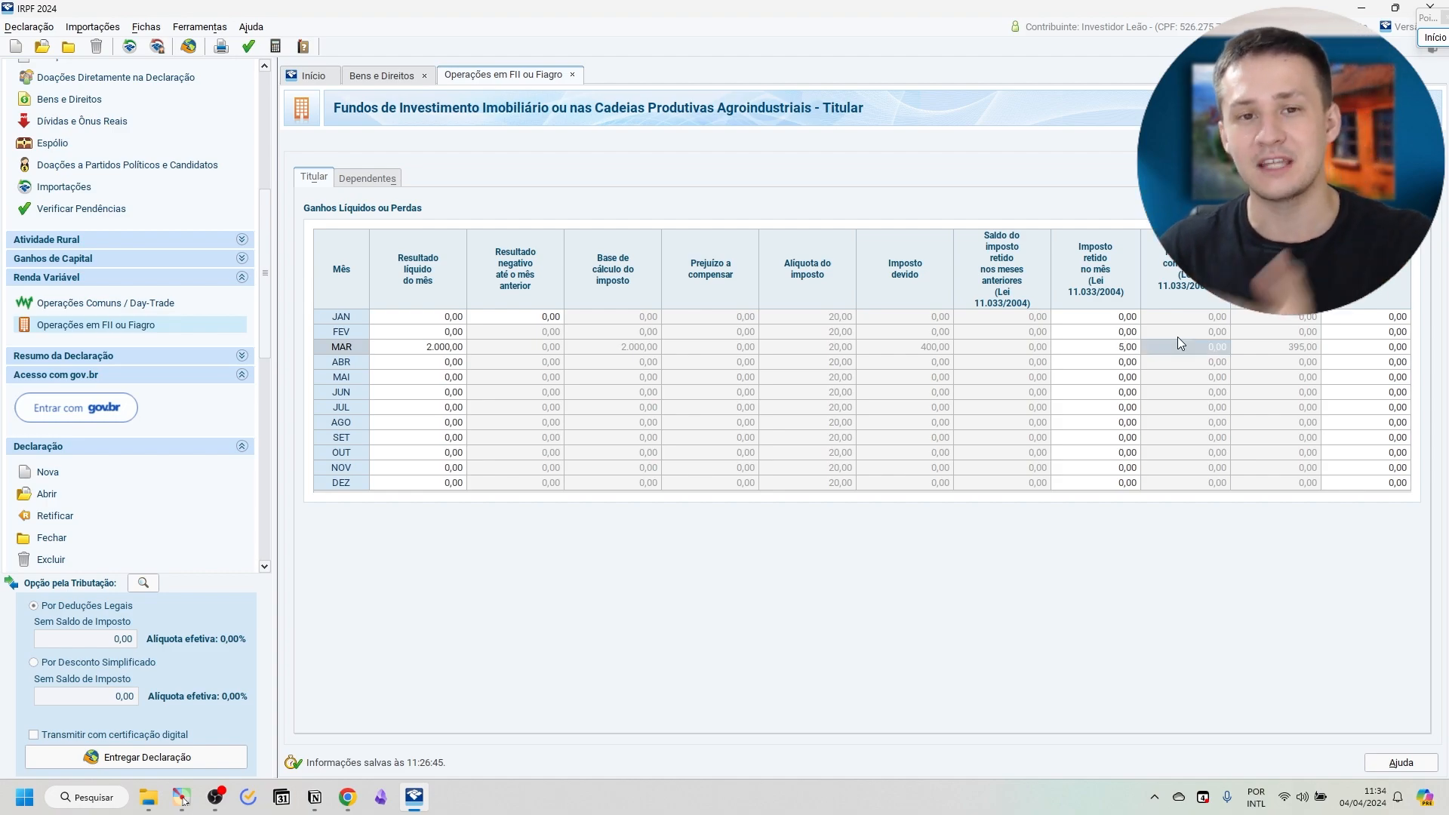
Check the March tax payable and enter 395 as the tax paid for that month.
{"action": "left_click", "coordinate": [1270, 346]}
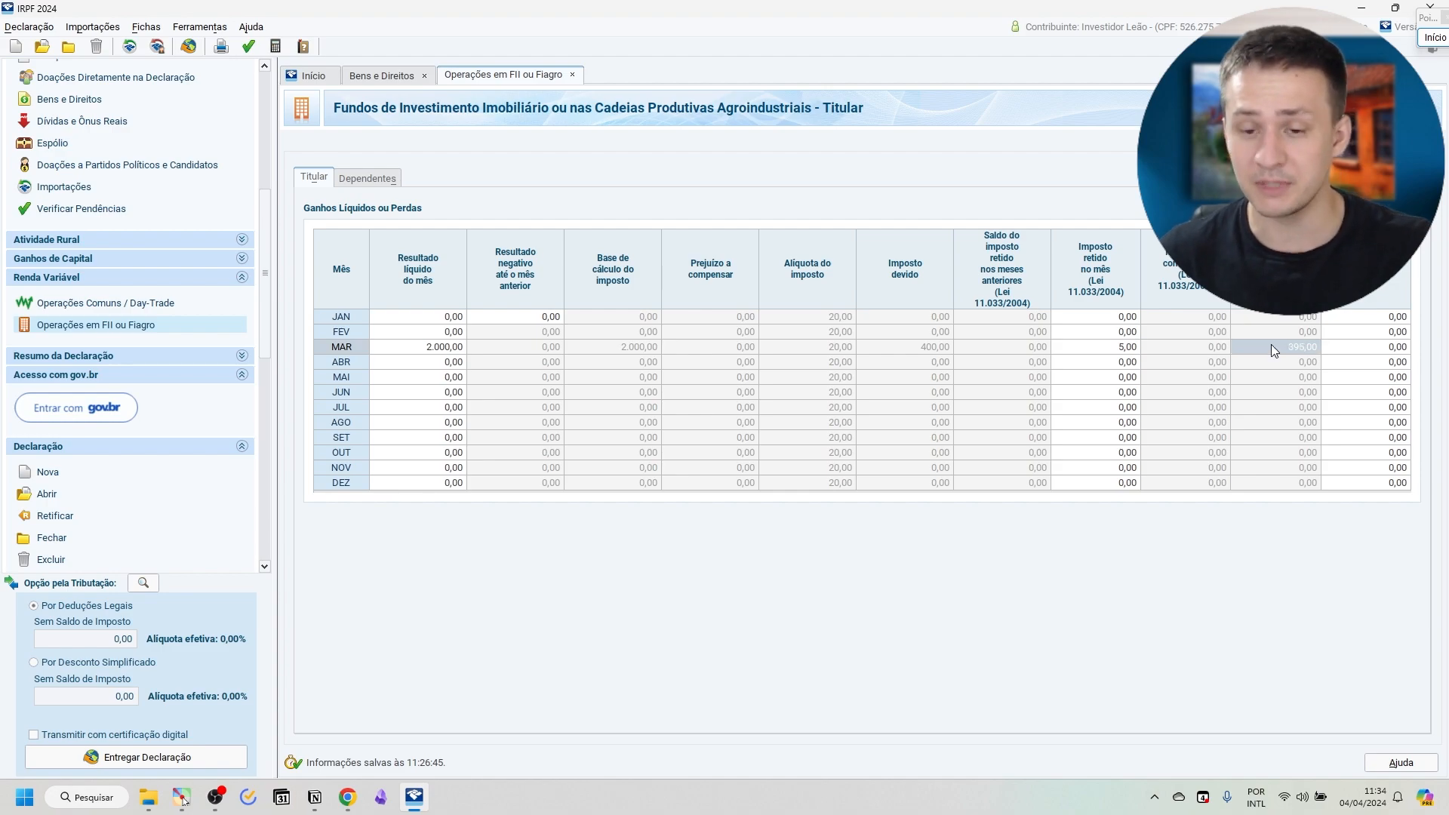
{"action": "key", "text": "Tab"}
{"action": "type", "text": "3"}
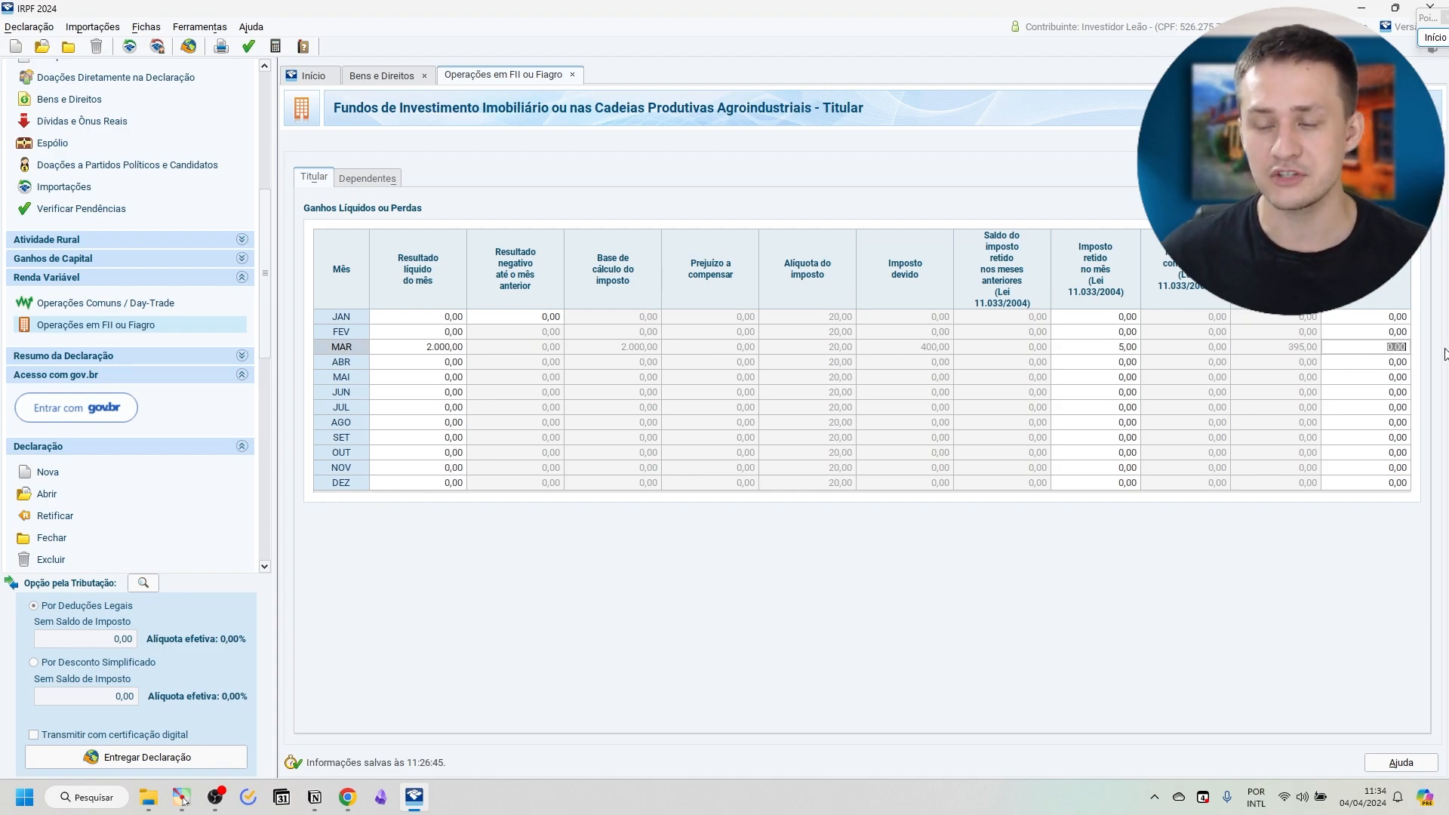
{"action": "type", "text": "95"}
{"action": "key", "text": "Return"}
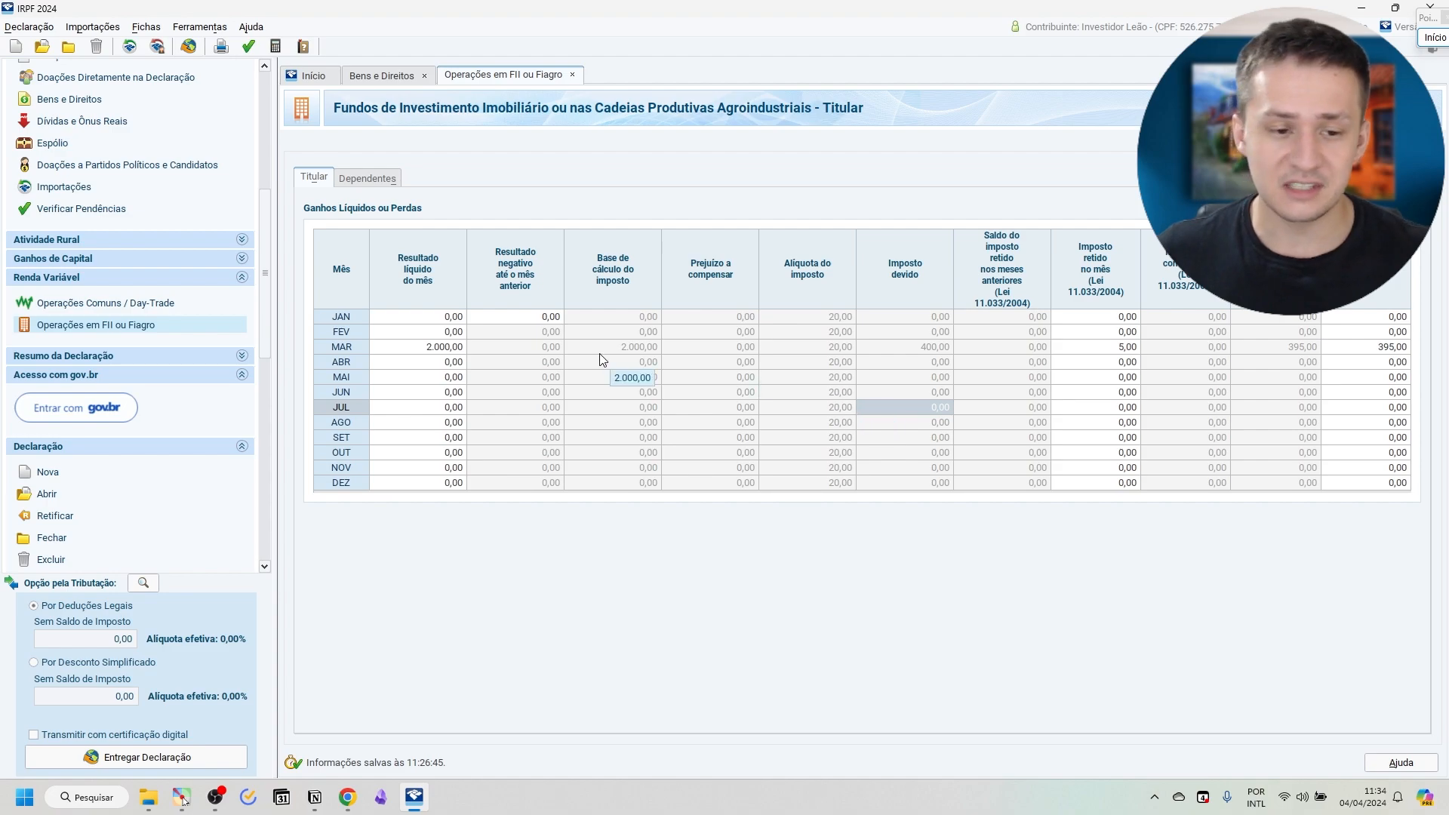
Set the May net result to -500 and check that month's loss to offset and tax due.
{"action": "left_click", "coordinate": [442, 379]}
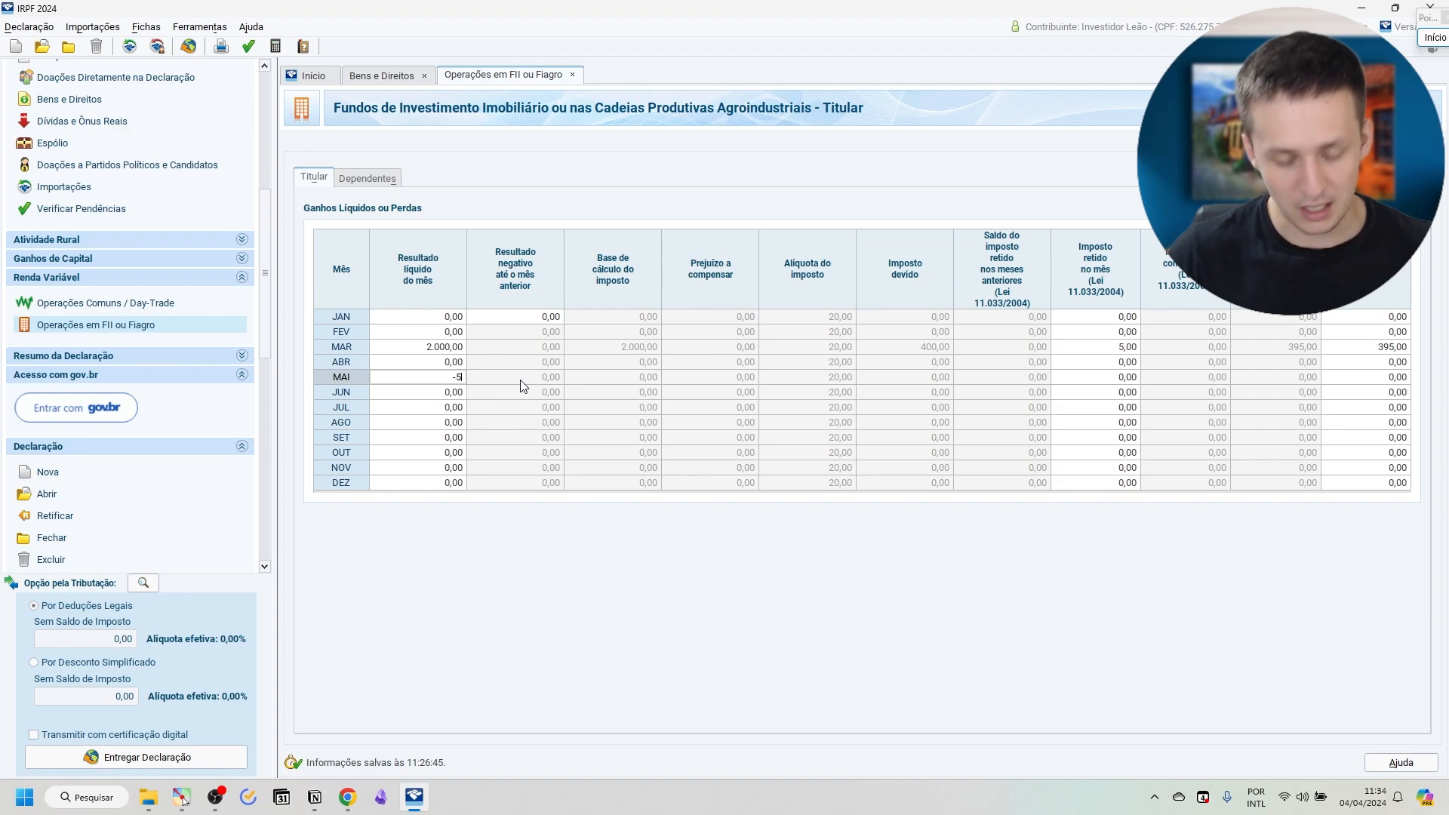
{"action": "key", "text": "Tab"}
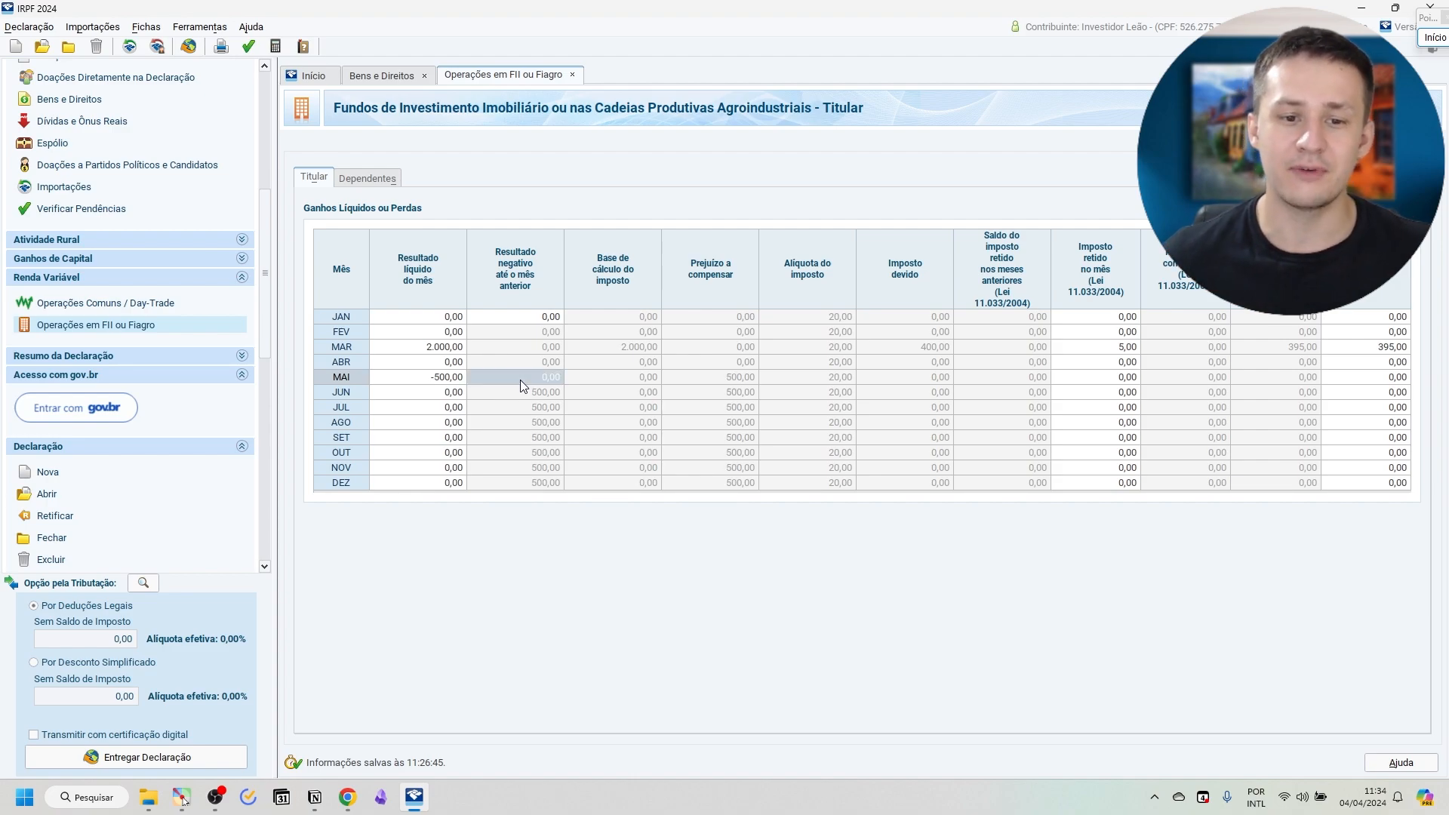
{"action": "left_click", "coordinate": [723, 375]}
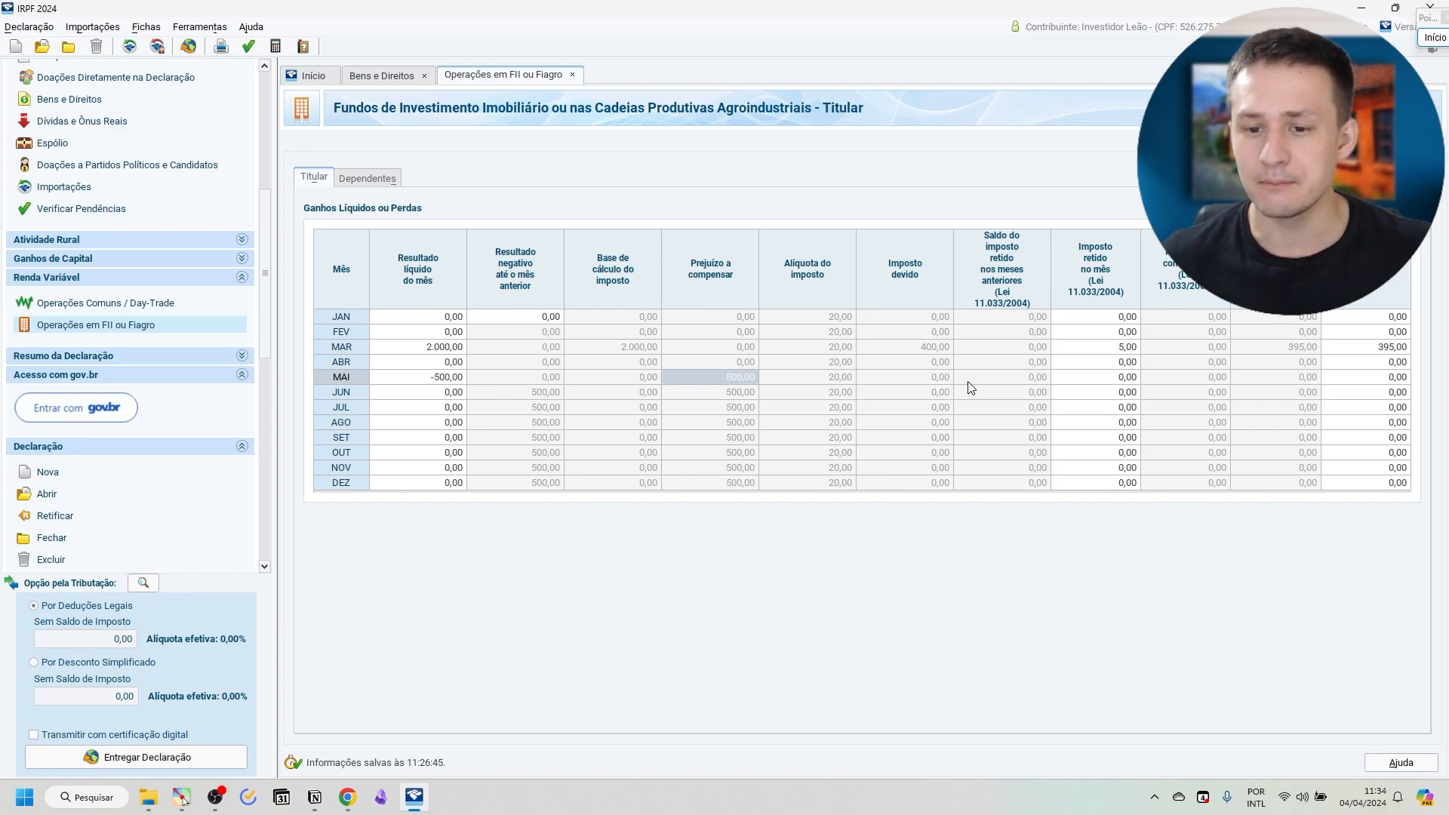
{"action": "left_click", "coordinate": [936, 383]}
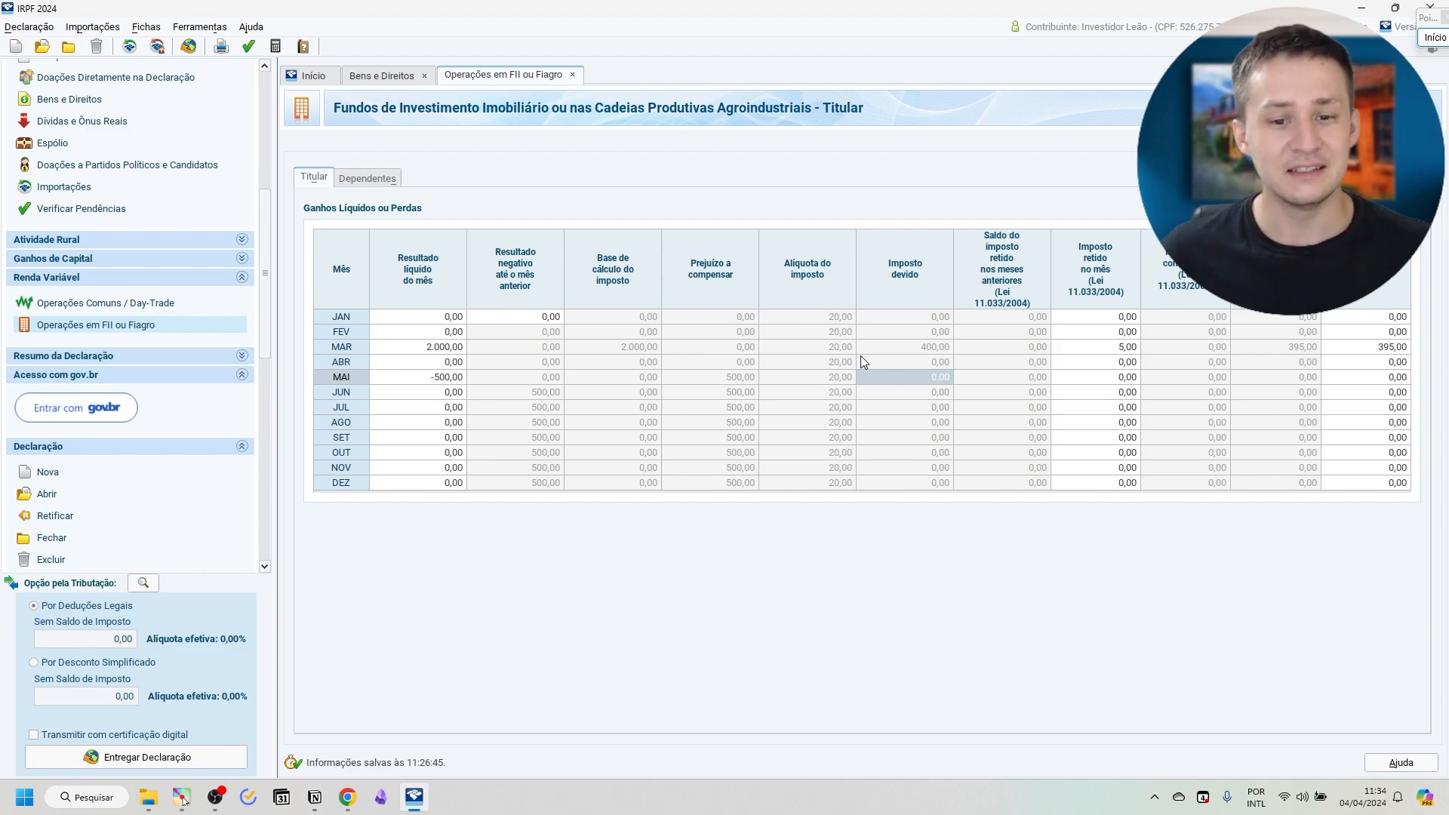
{"action": "left_click", "coordinate": [1420, 39]}
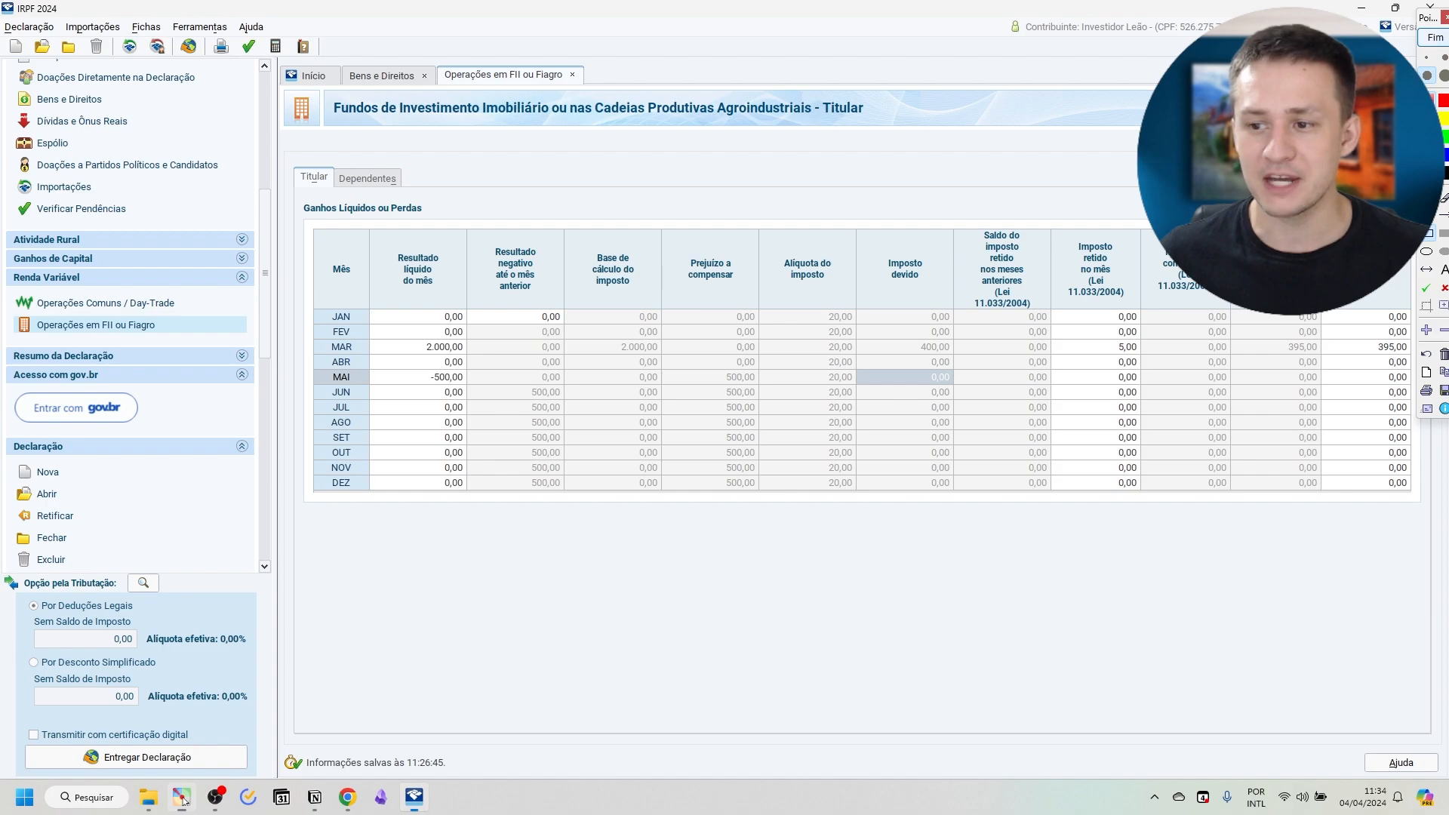
{"action": "left_click_drag", "start_coordinate": [798, 341], "coordinate": [758, 370]}
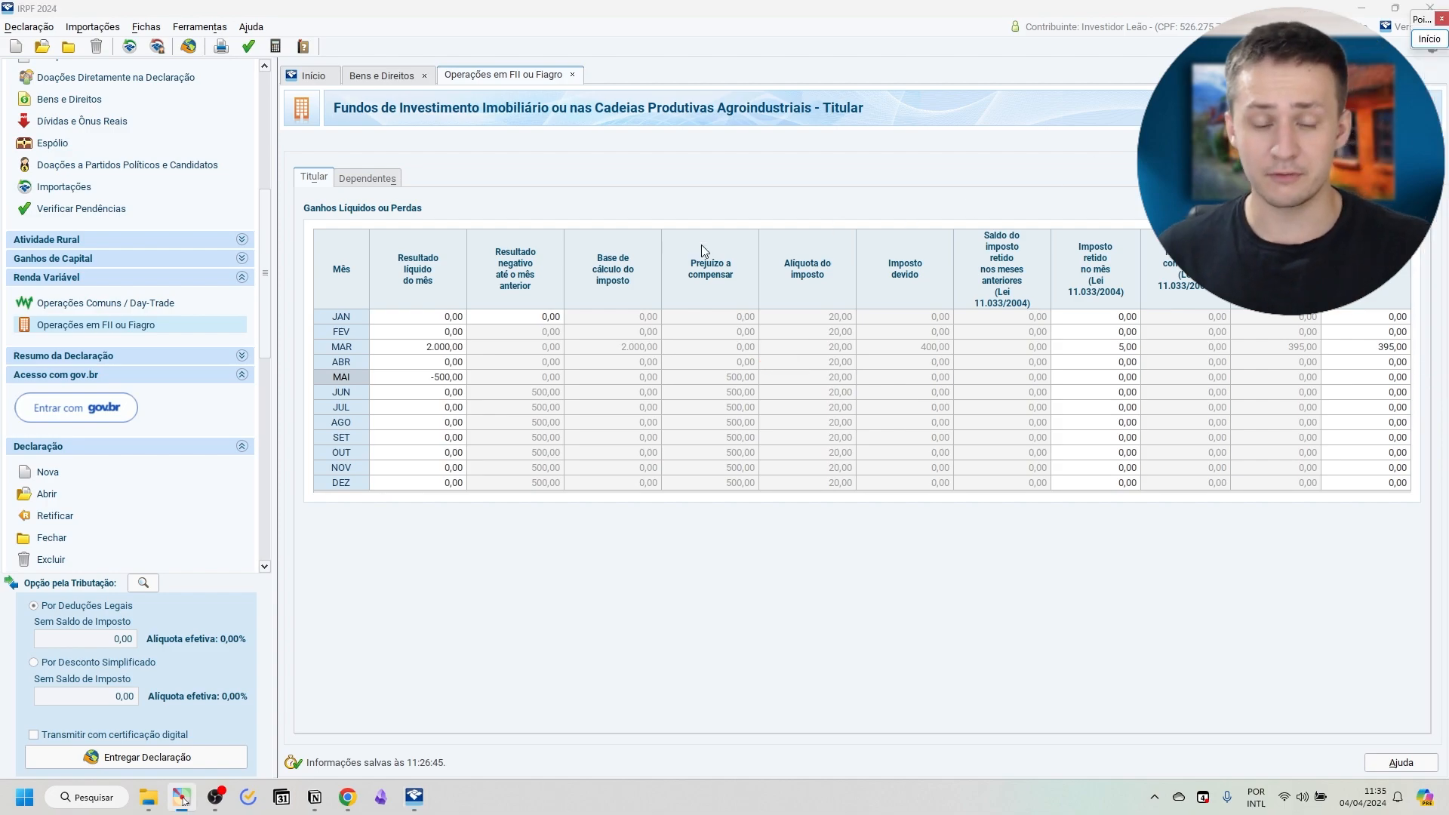
Set the August net result to 400 and check how the loss to offset is carried in that month.
{"action": "left_click", "coordinate": [411, 408]}
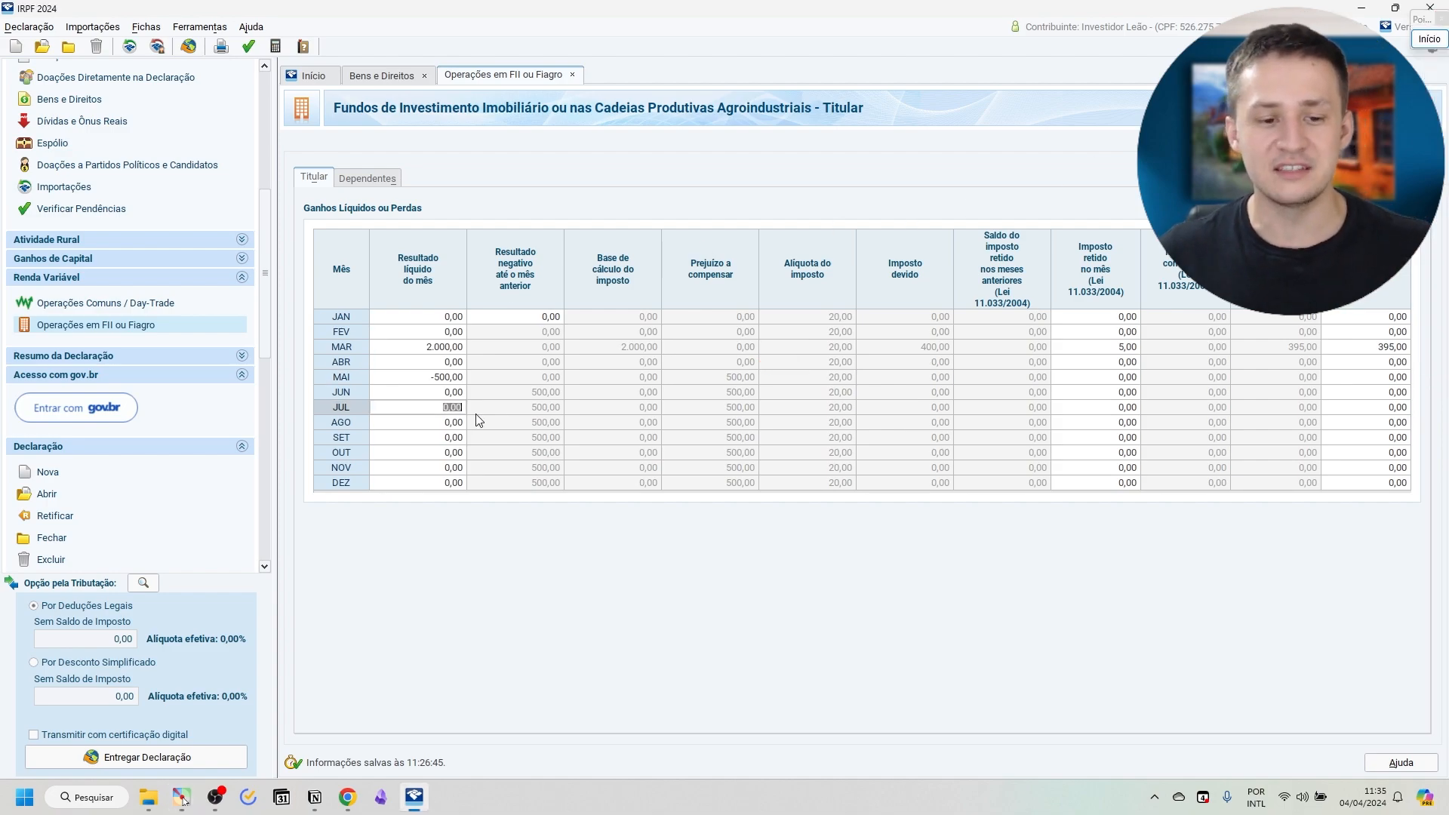
{"action": "left_click", "coordinate": [425, 428]}
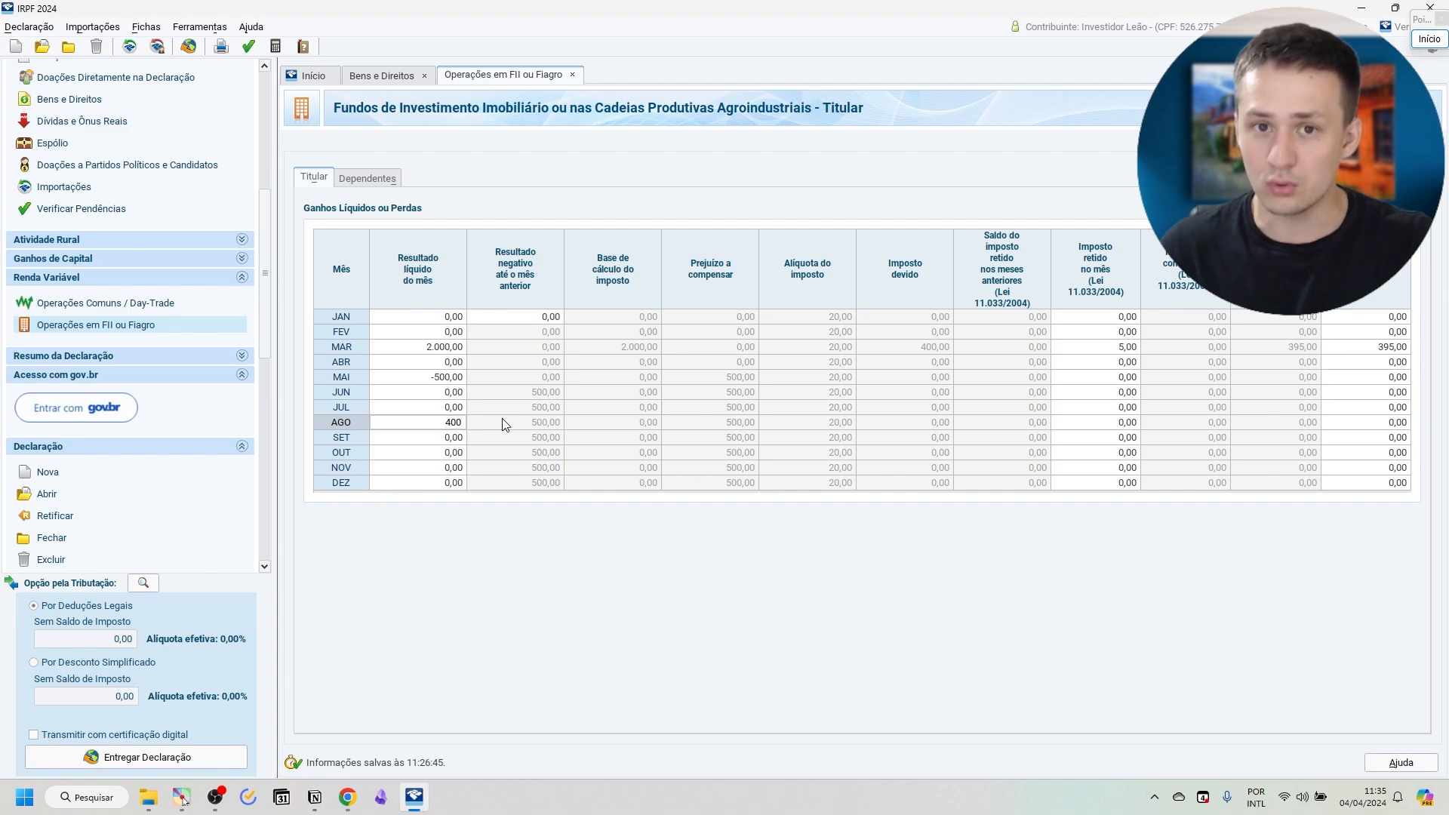
{"action": "key", "text": "Tab"}
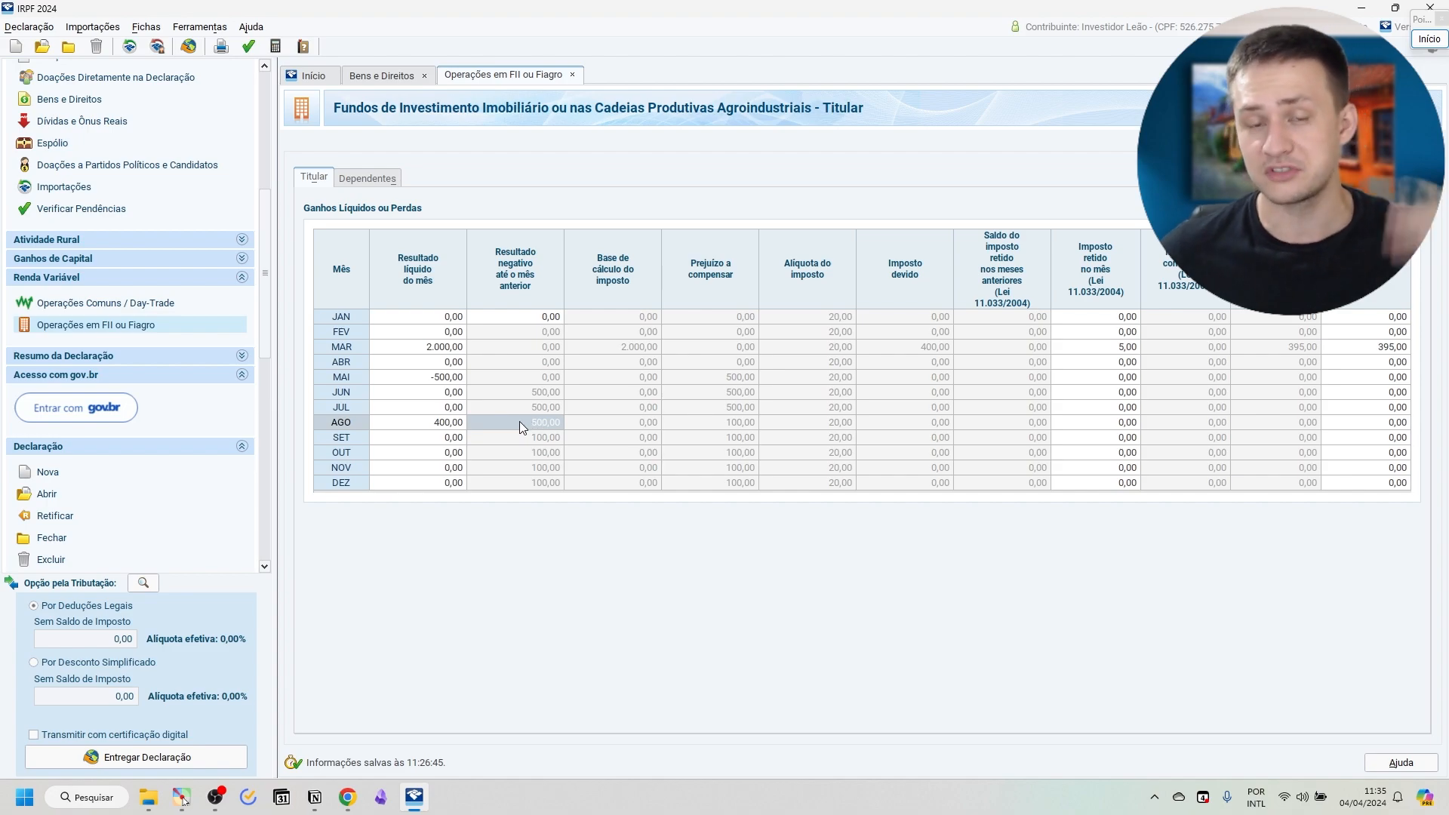
{"action": "left_click", "coordinate": [761, 422]}
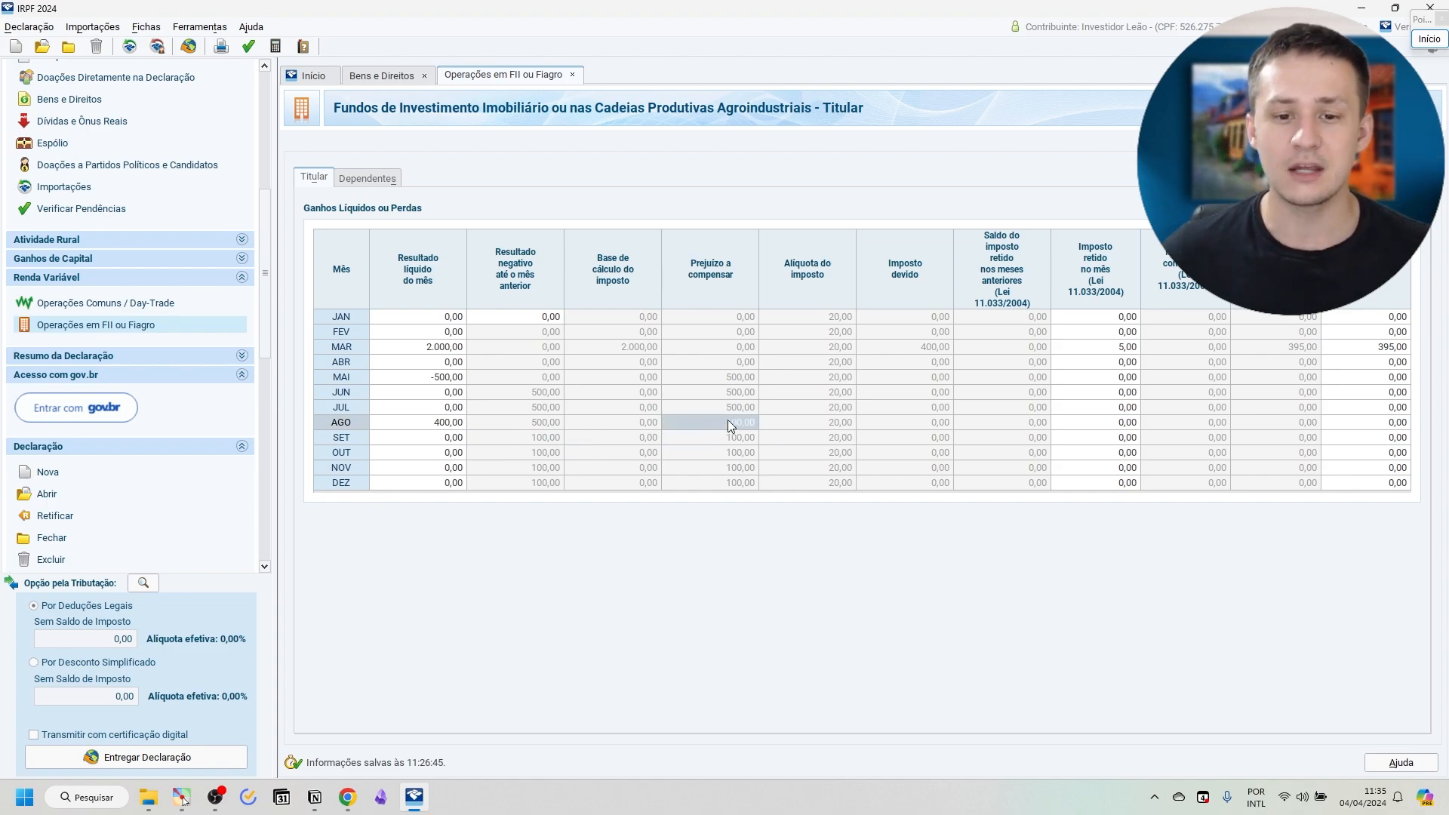
{"action": "left_click", "coordinate": [988, 423]}
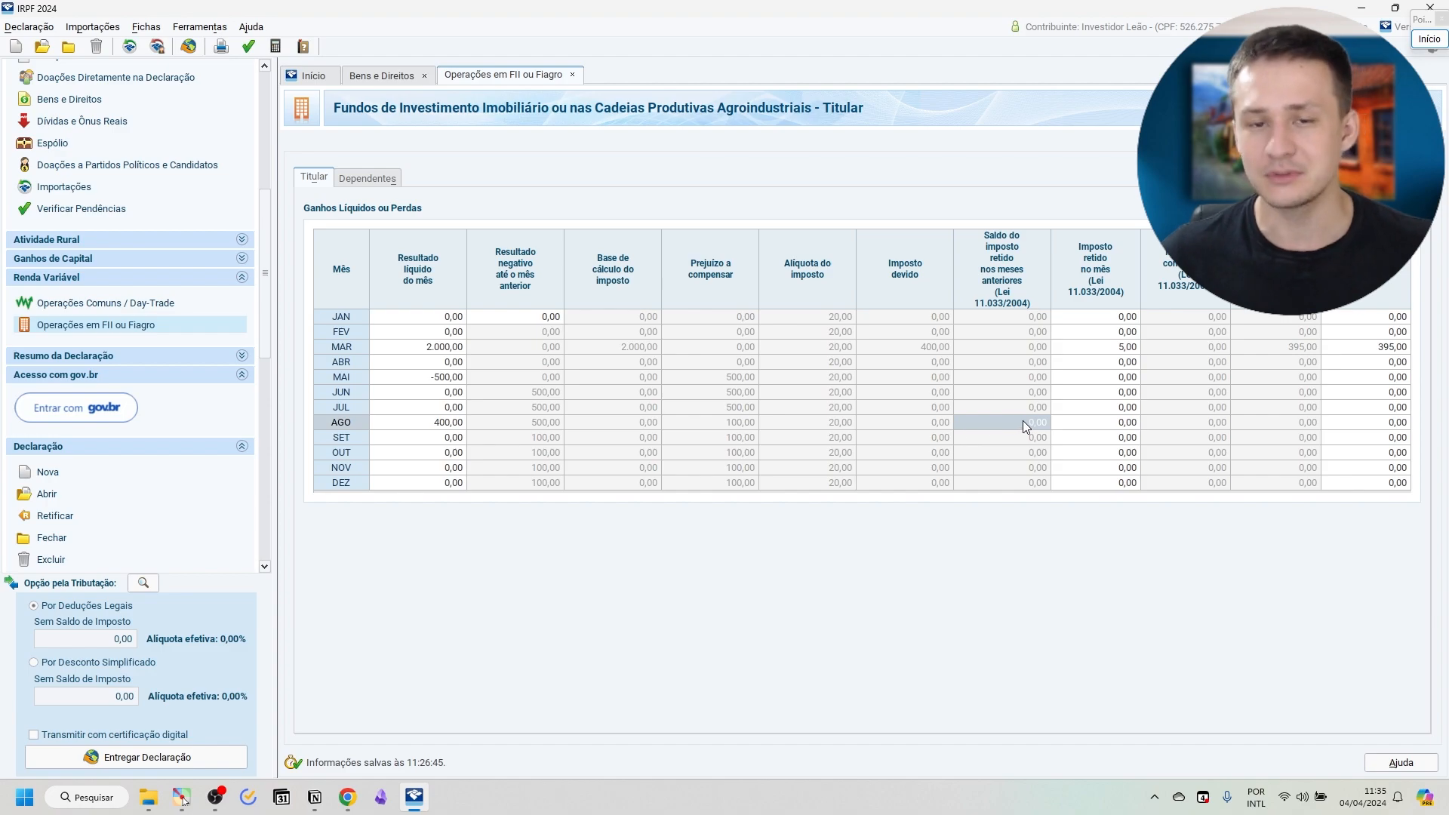
{"action": "left_click", "coordinate": [782, 424]}
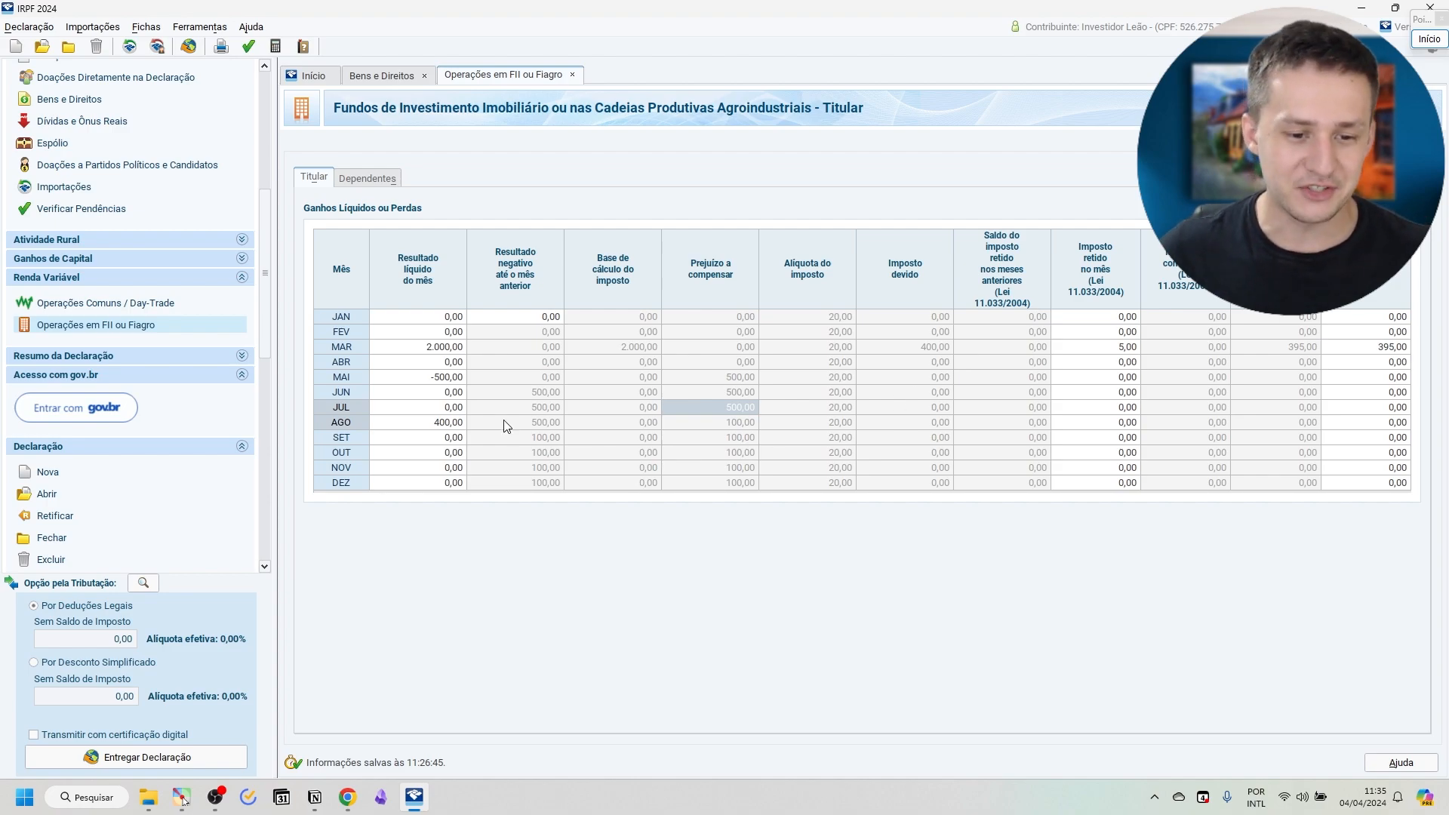
Set the November net result to 200 and review the carried-over loss, tax base and tax due.
{"action": "left_click", "coordinate": [441, 469]}
{"action": "type", "text": "200"}
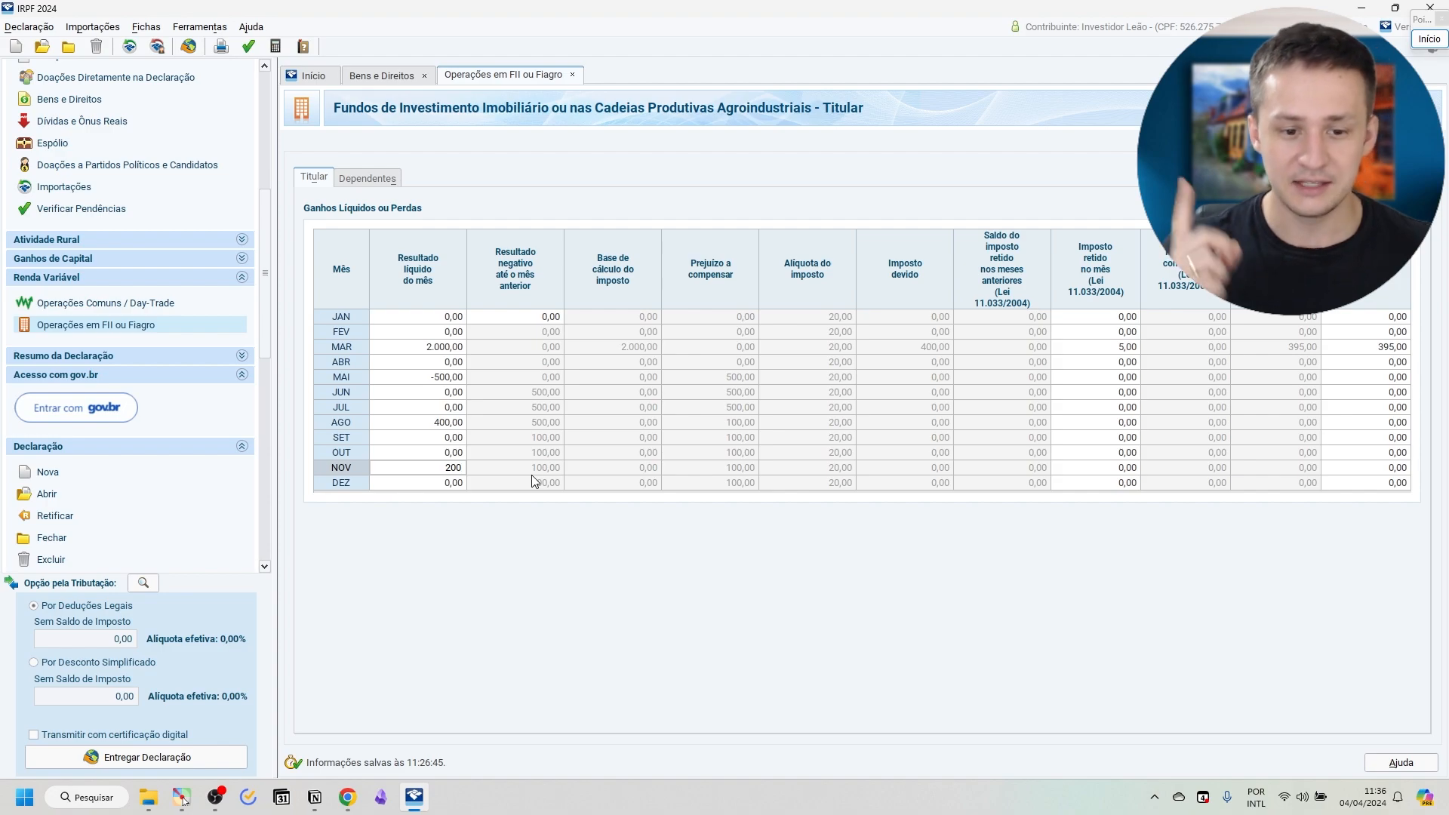
{"action": "key", "text": "Tab"}
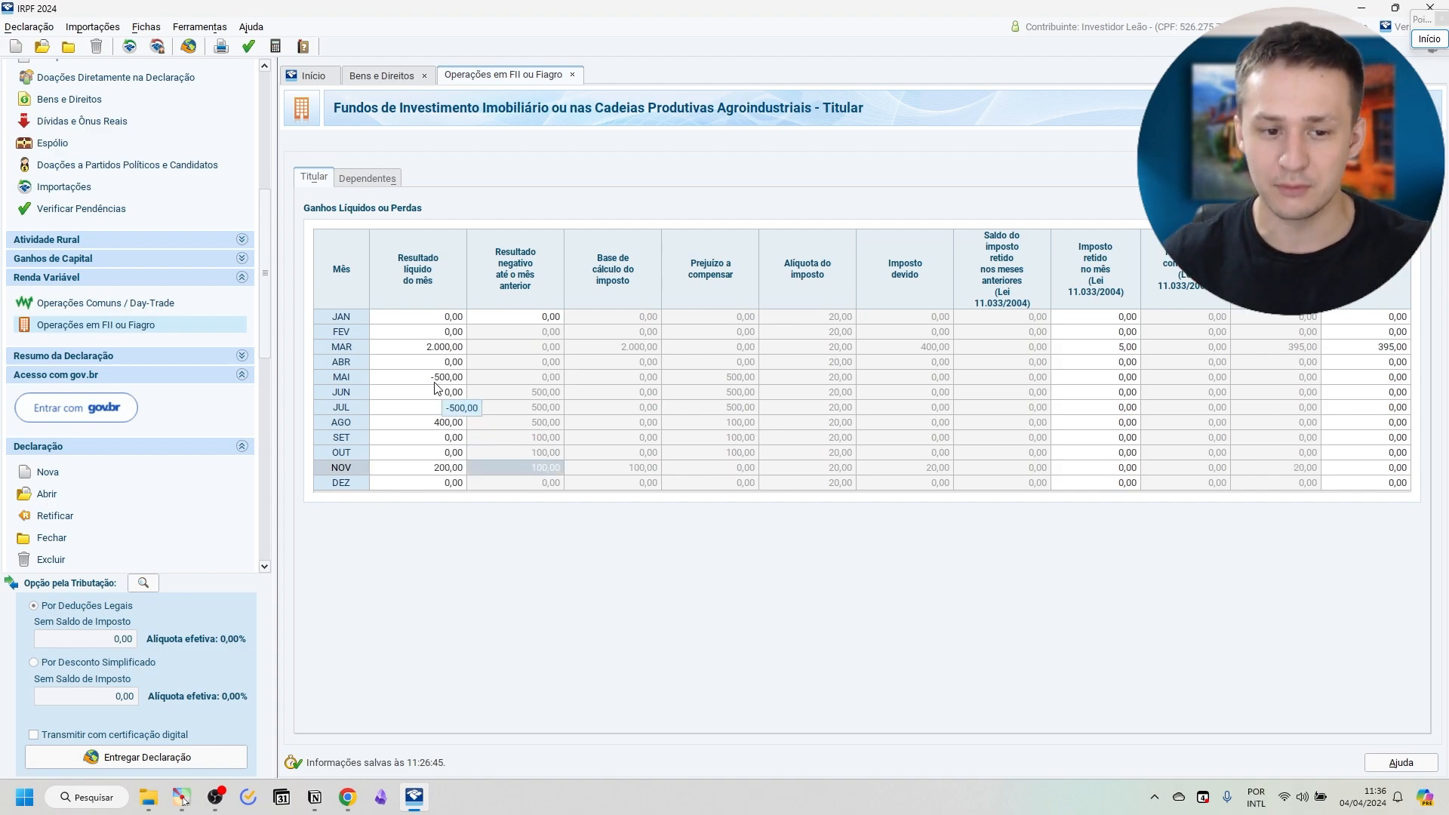
{"action": "left_click", "coordinate": [528, 436]}
{"action": "left_click", "coordinate": [526, 456]}
{"action": "left_click_drag", "start_coordinate": [526, 457], "coordinate": [537, 440]}
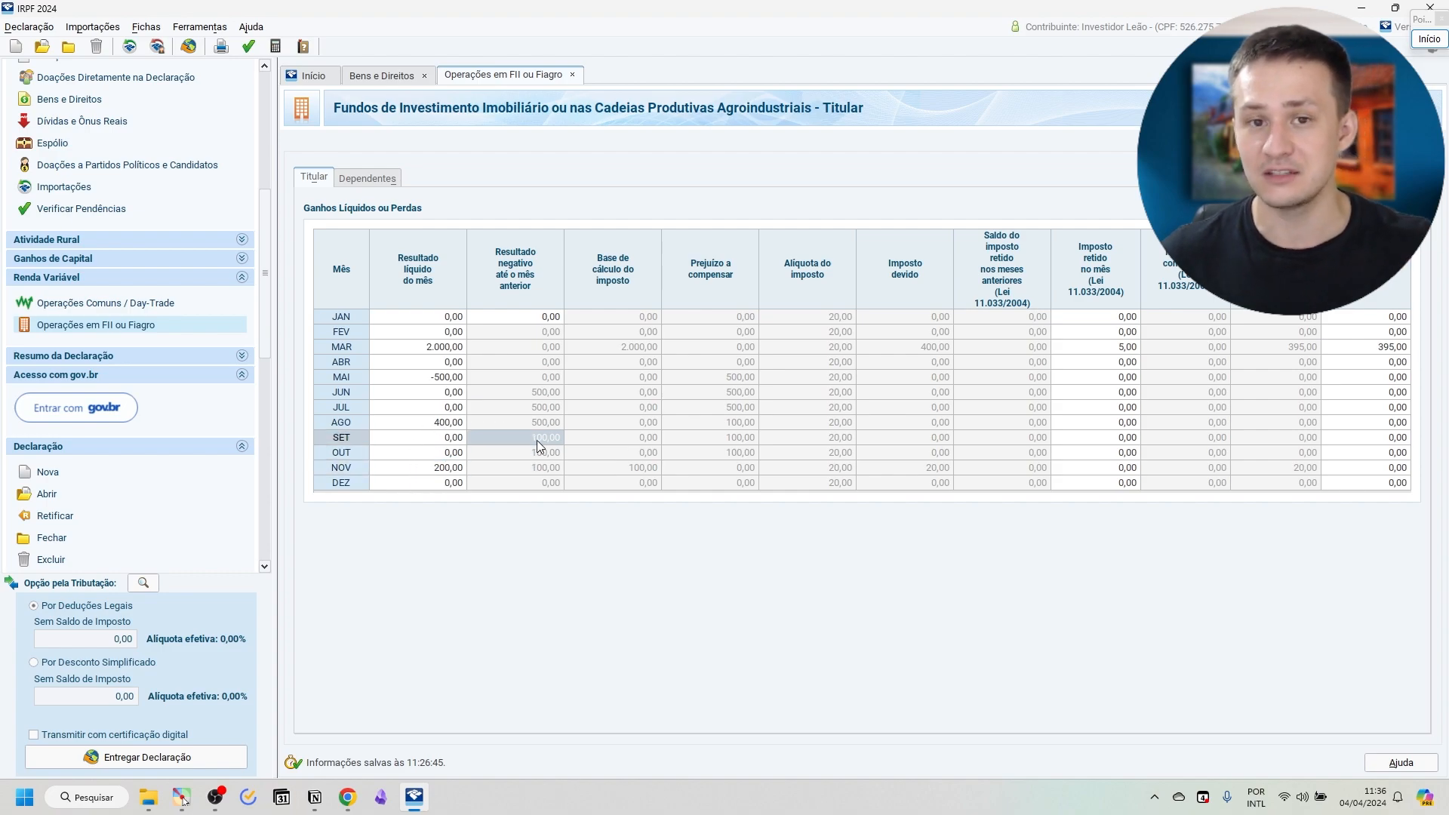
{"action": "double_click", "coordinate": [459, 469]}
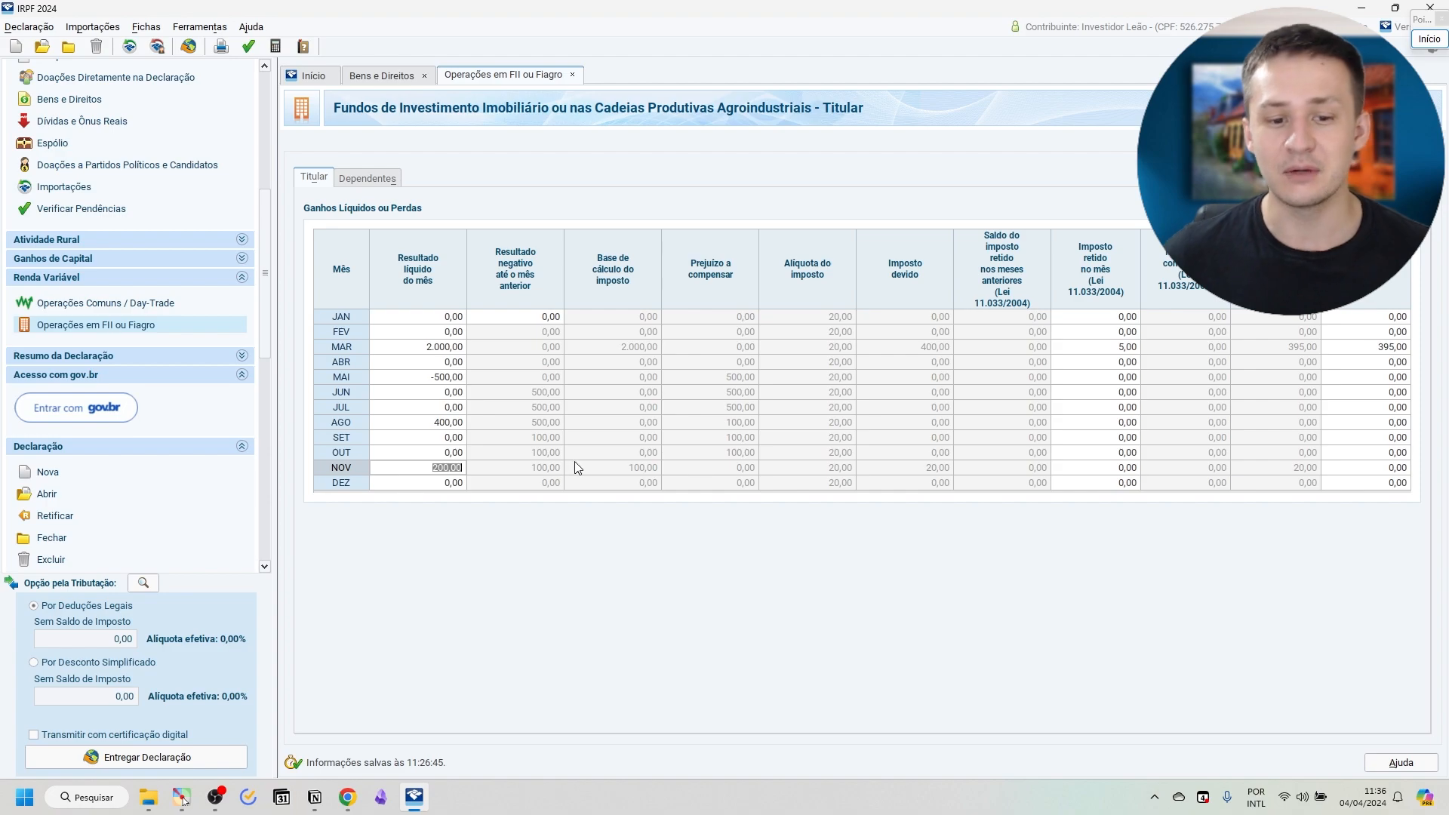
{"action": "left_click", "coordinate": [575, 468]}
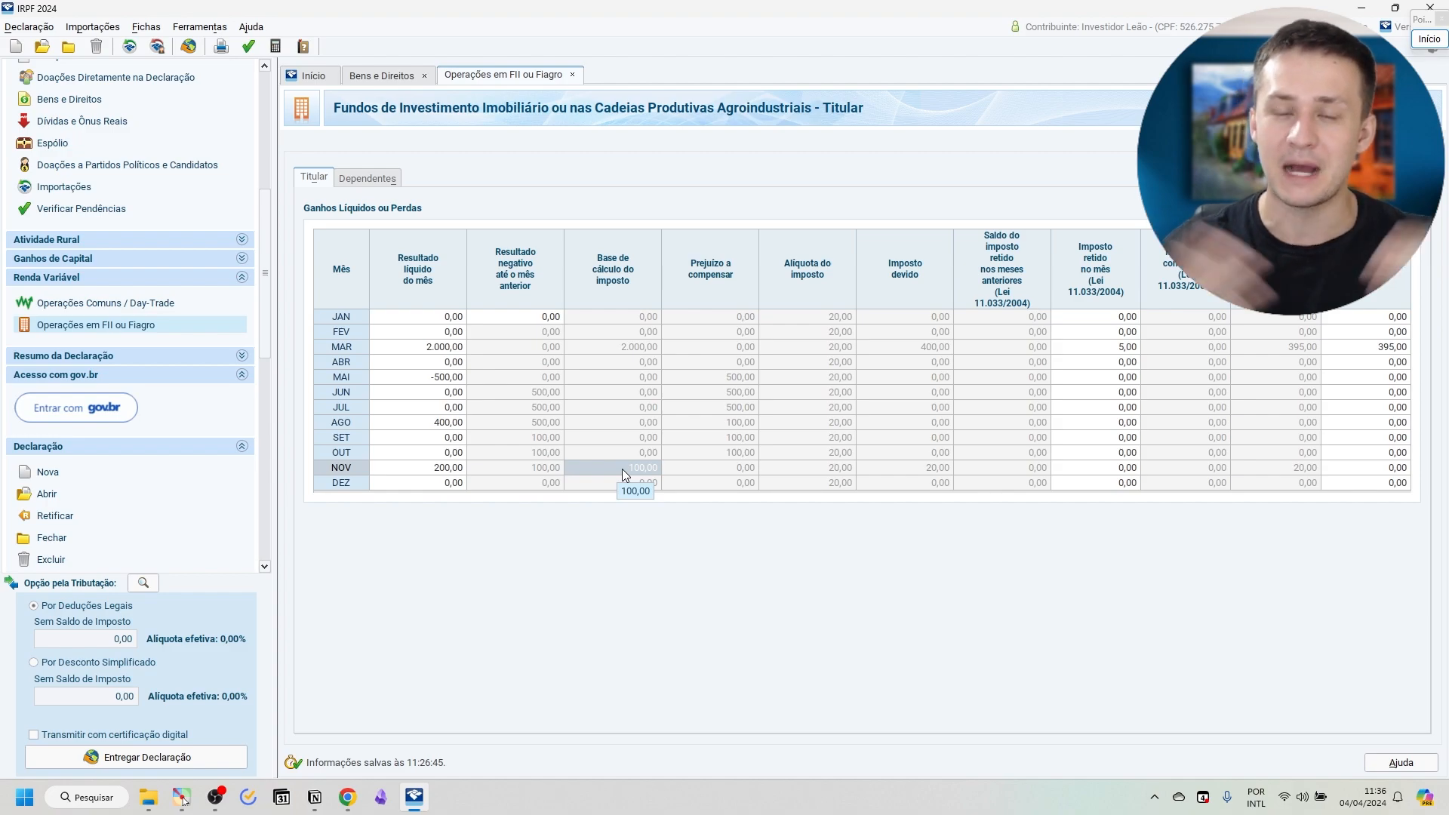
{"action": "left_click", "coordinate": [864, 468]}
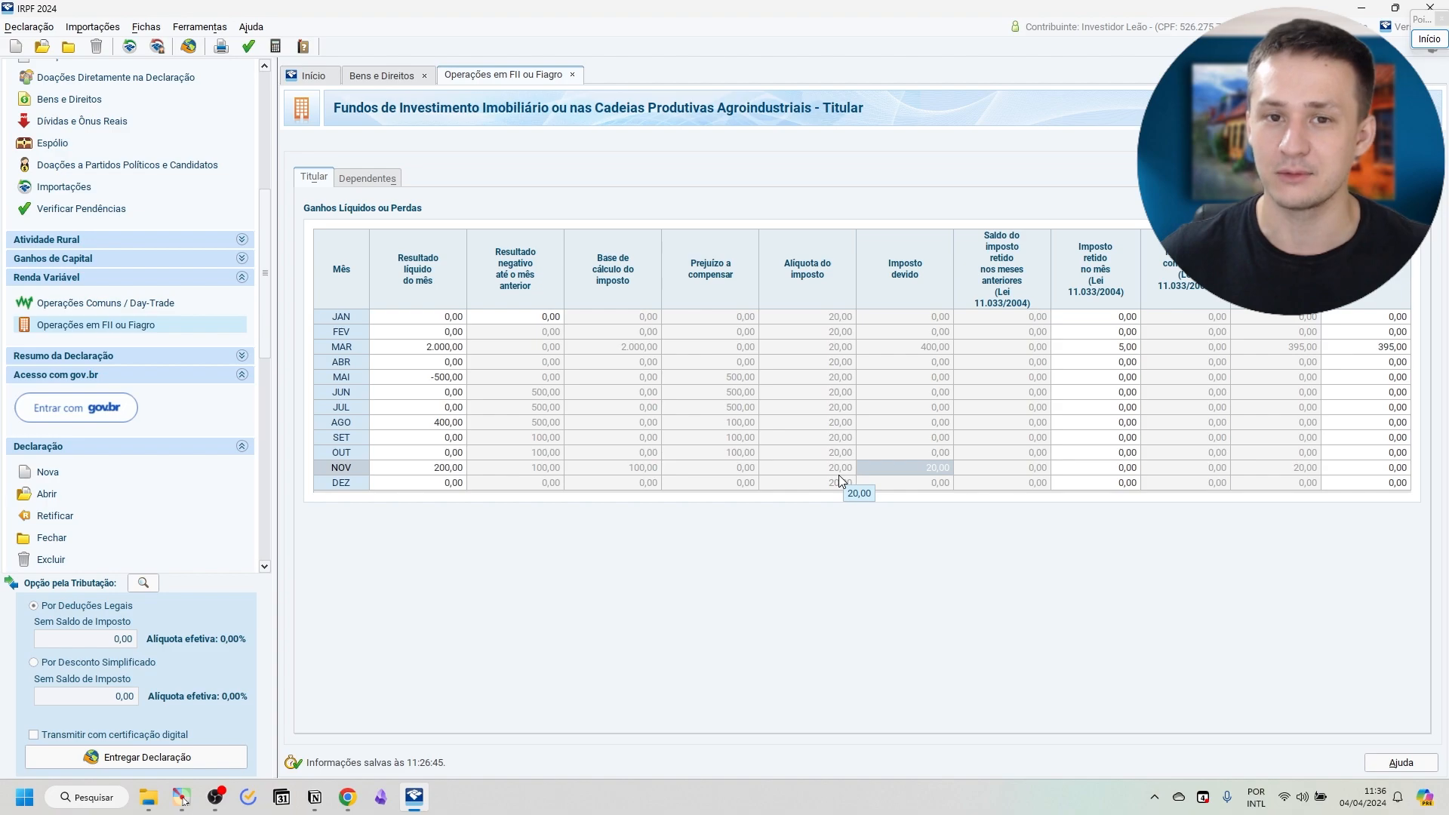
Set the November tax withheld in the month to 0,05 and the tax paid to 19,95.
{"action": "left_click", "coordinate": [1084, 469]}
{"action": "type", "text": "4"}
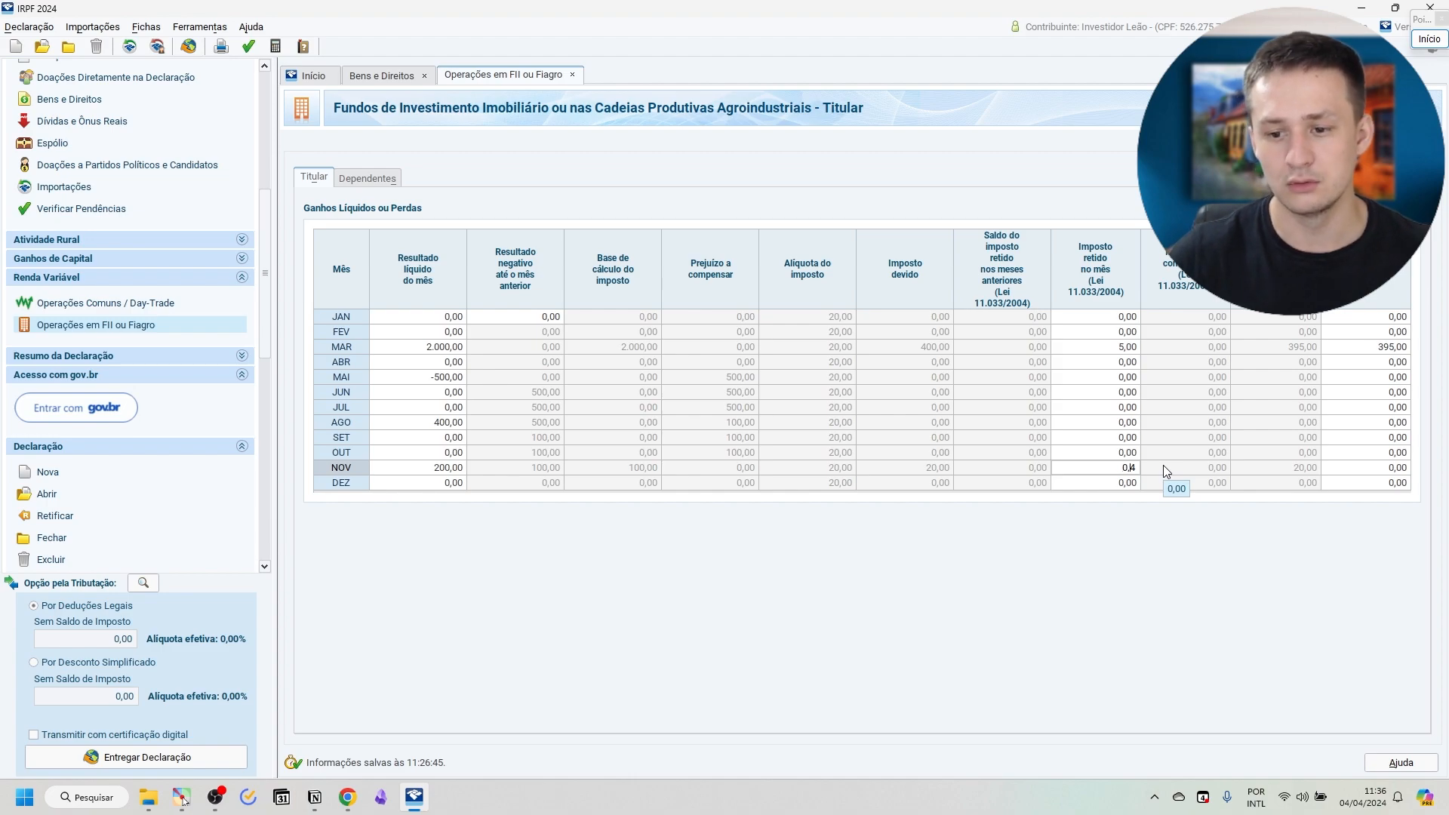
{"action": "key", "text": "BackSpace"}
{"action": "type", "text": "05"}
{"action": "key", "text": "Tab"}
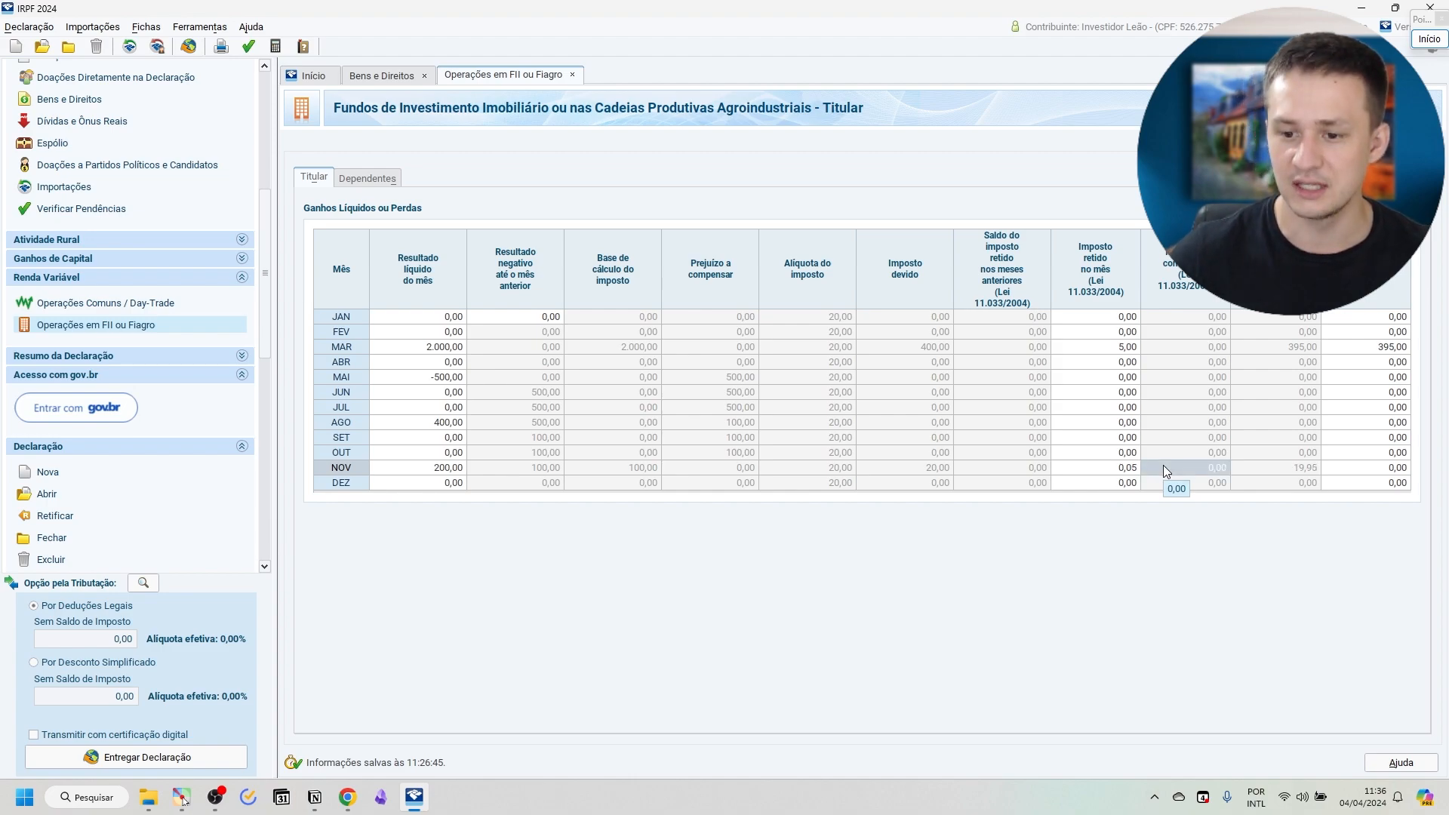
{"action": "left_click", "coordinate": [1400, 472]}
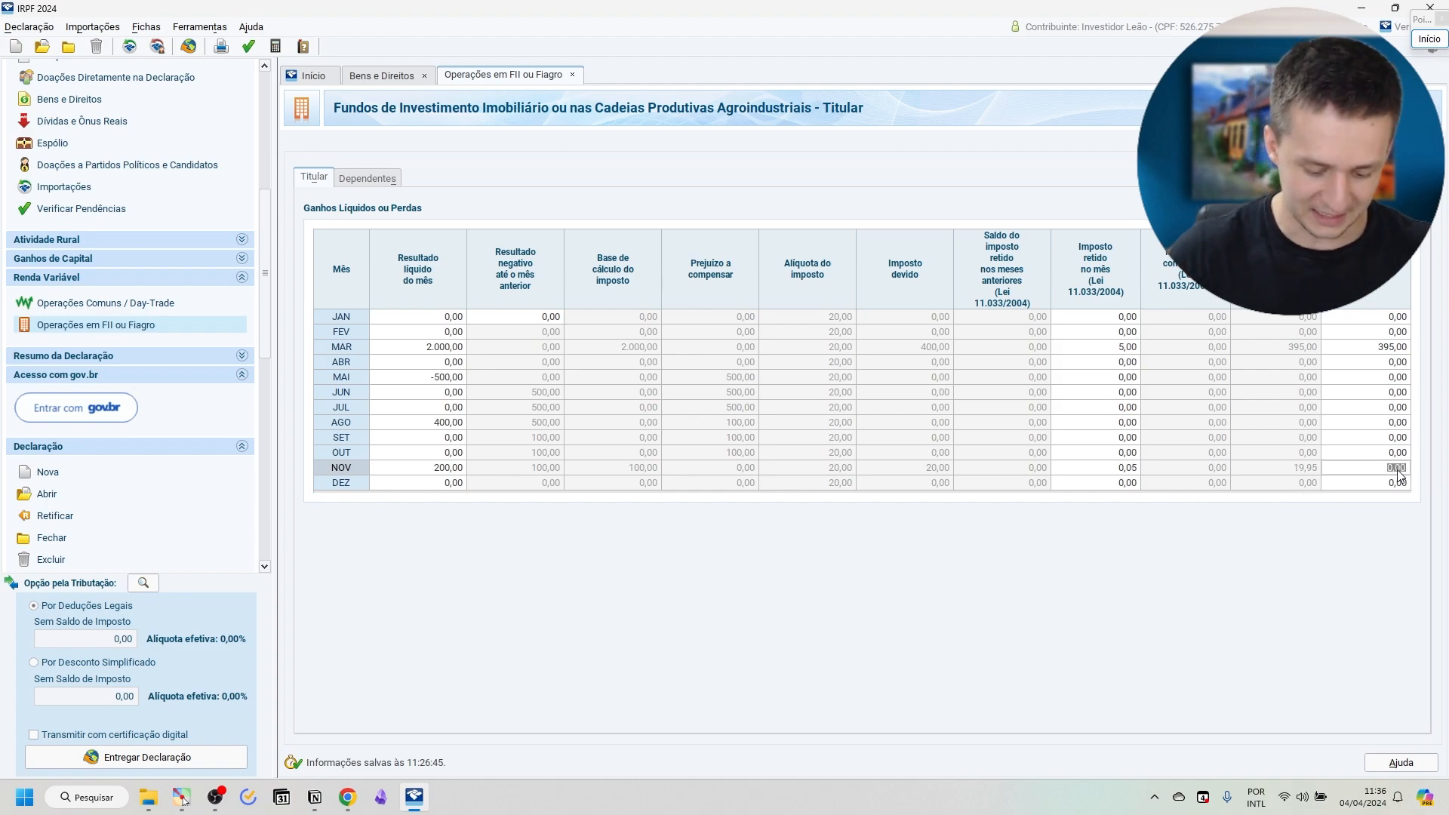
{"action": "key", "text": "Tab"}
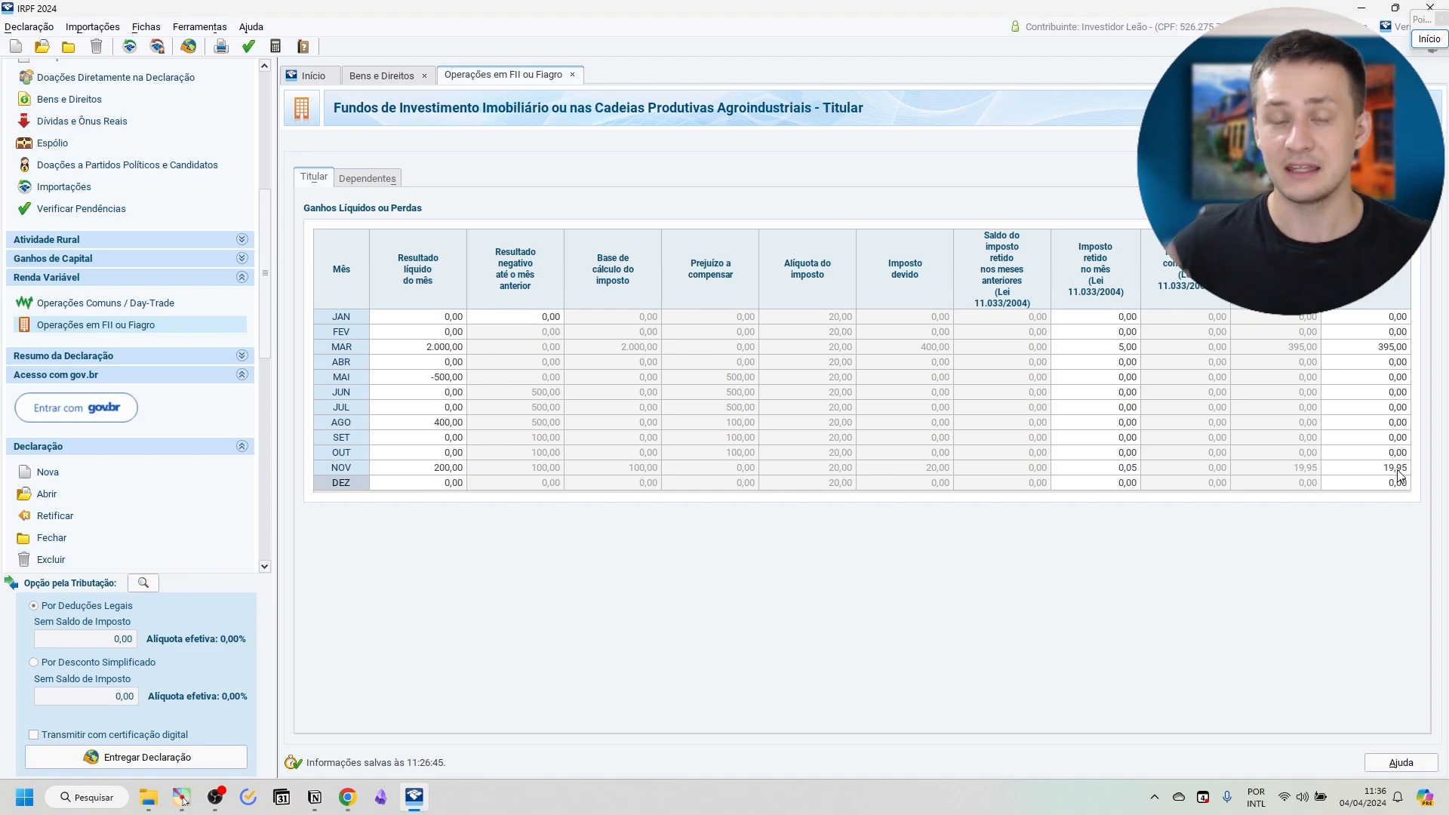